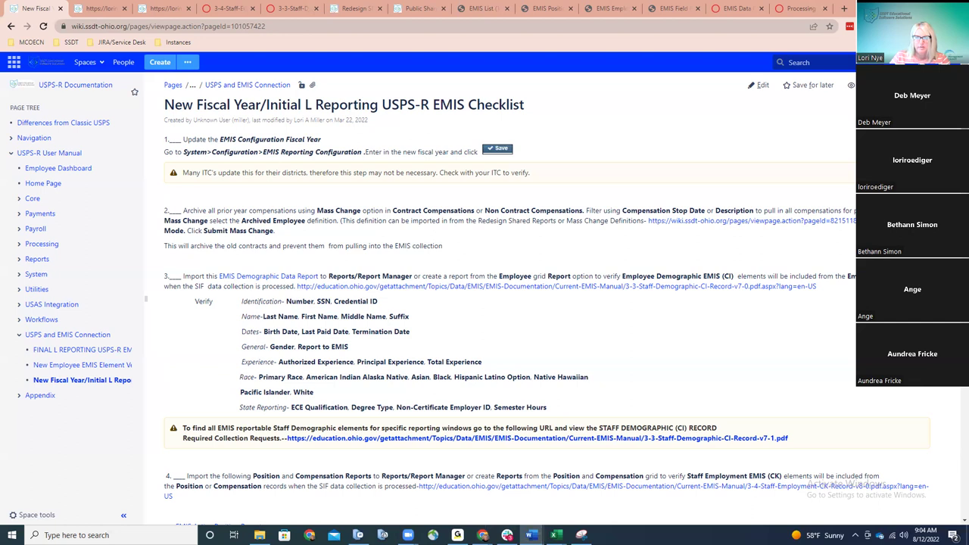
Switch to Word to review the EMIS Quick Reference Sheet, and return to the EMIS checklist in the browser.
left_click(531, 535)
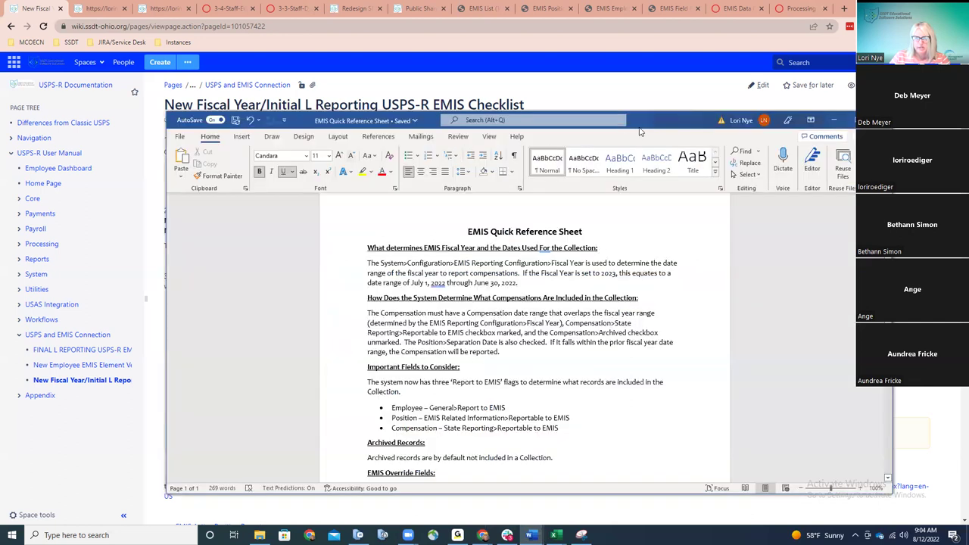
left_click_drag(639, 121, 606, 115)
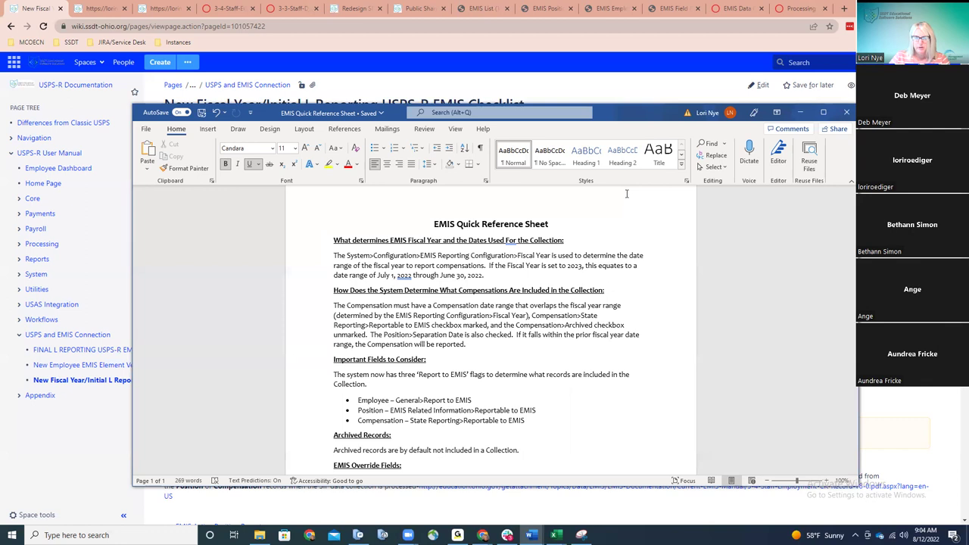
type(":")
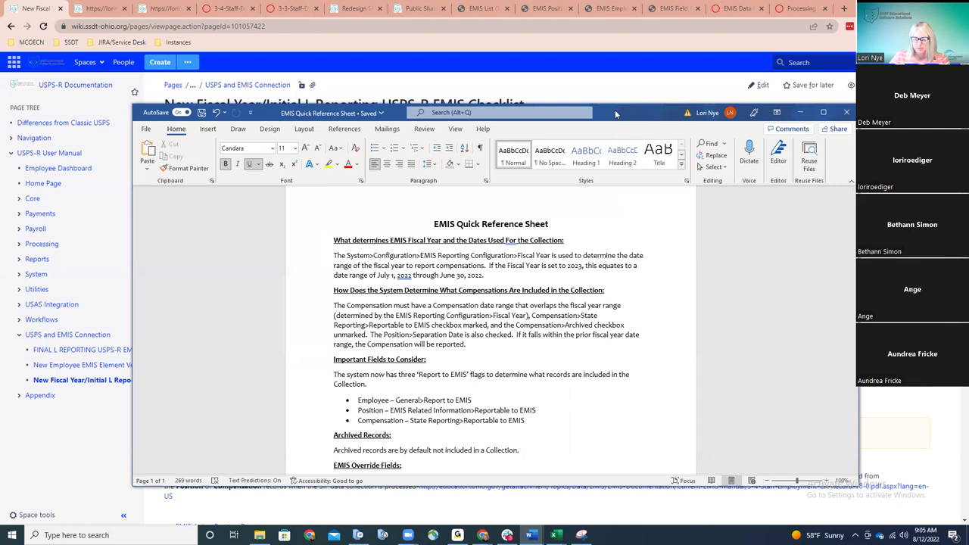
key("alt+Tab")
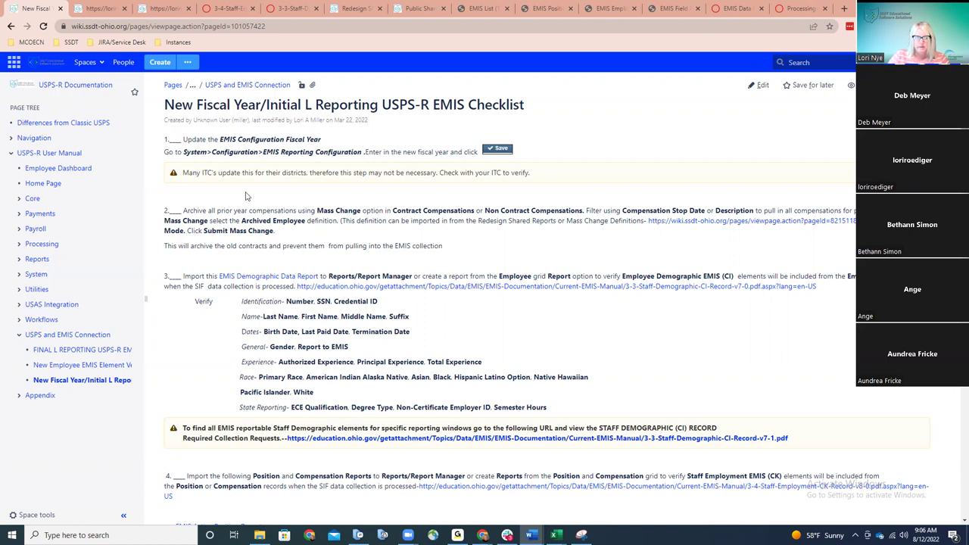
In the USPS application's Employee grid, open the test employee's record, locate the Report to EMIS option, and close the record.
left_click(110, 12)
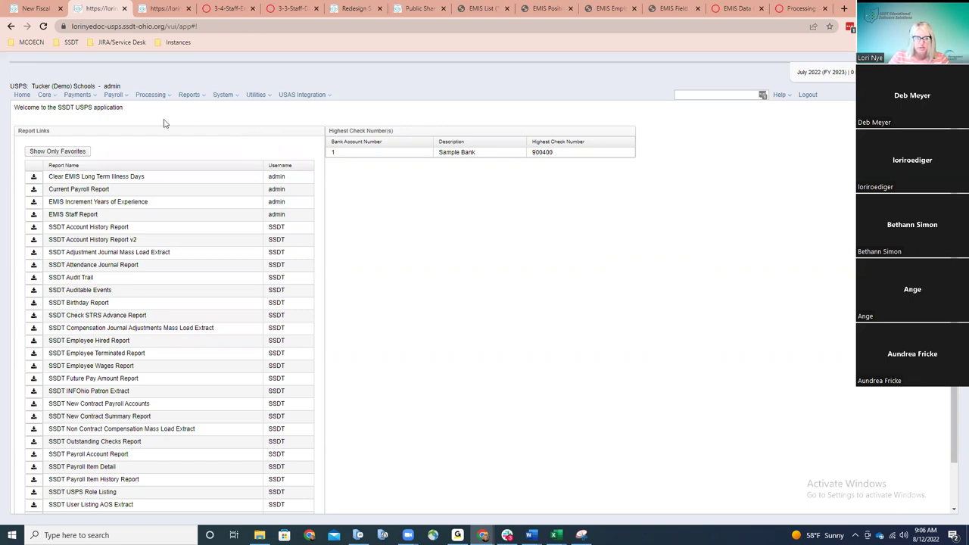
left_click(47, 97)
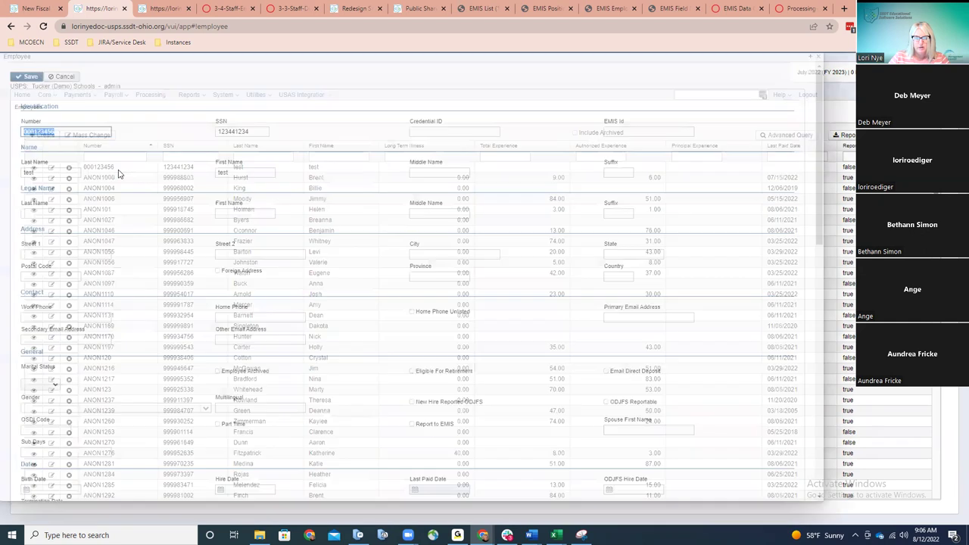
scroll(118, 174, "down", 2)
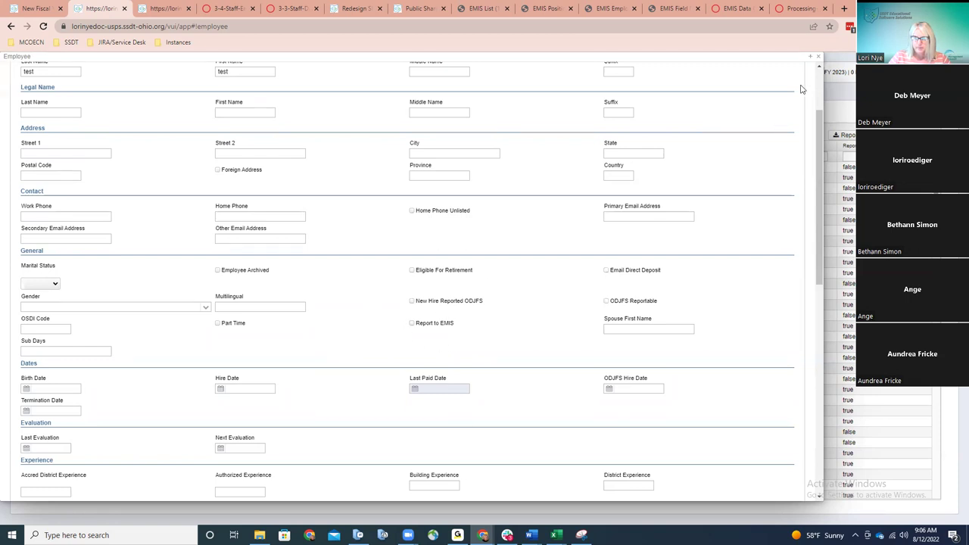
left_click(818, 56)
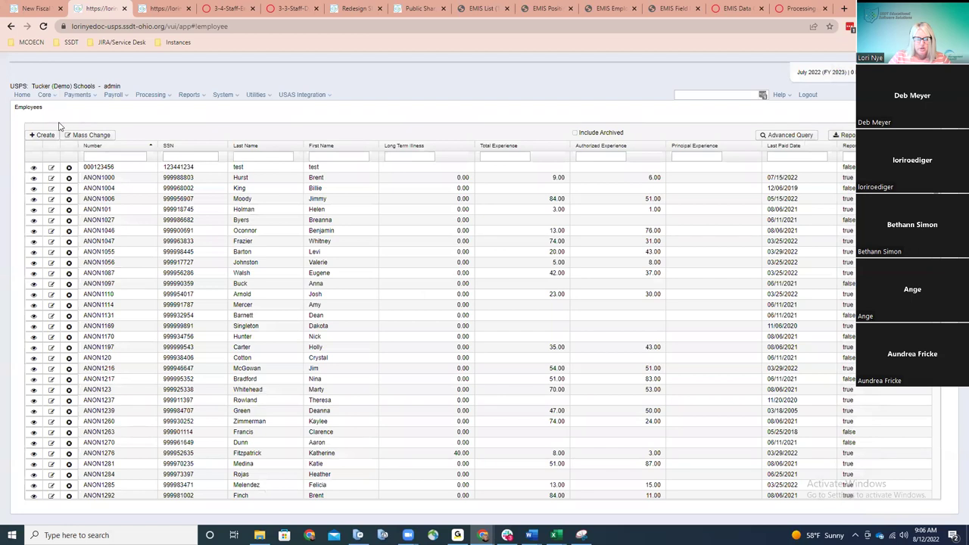
In the Position grid, open the WCESC-Sub Teacher position to check its Position Reportable to EMIS option, and close it.
left_click(45, 95)
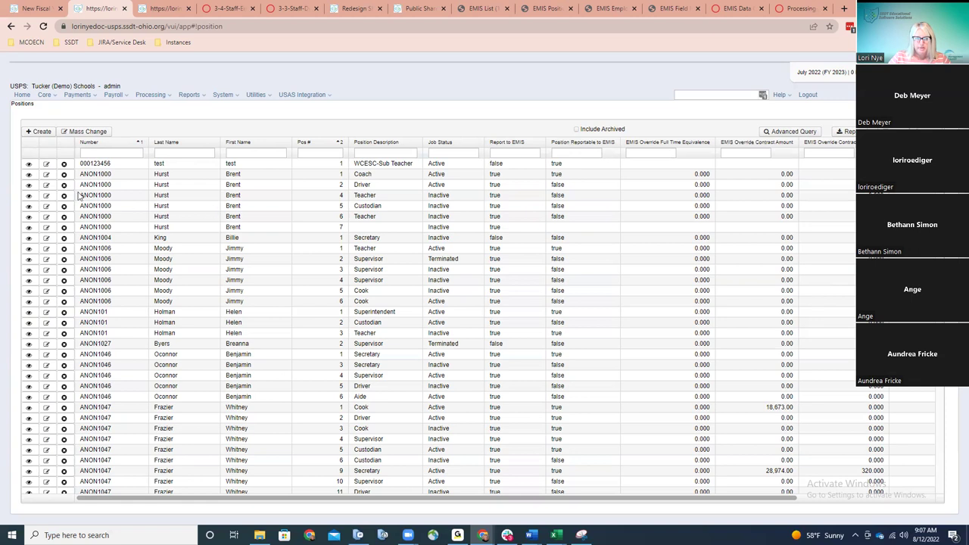
left_click(43, 168)
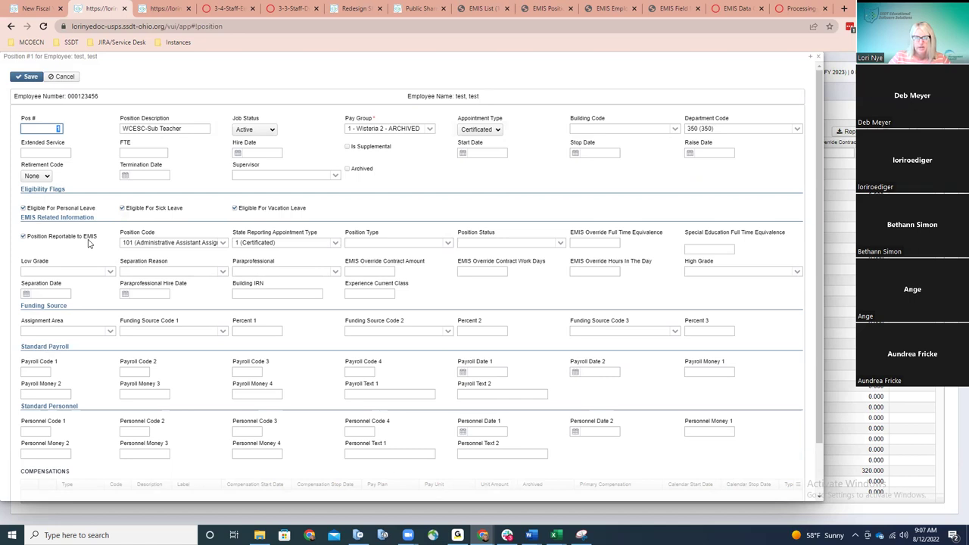
left_click(818, 57)
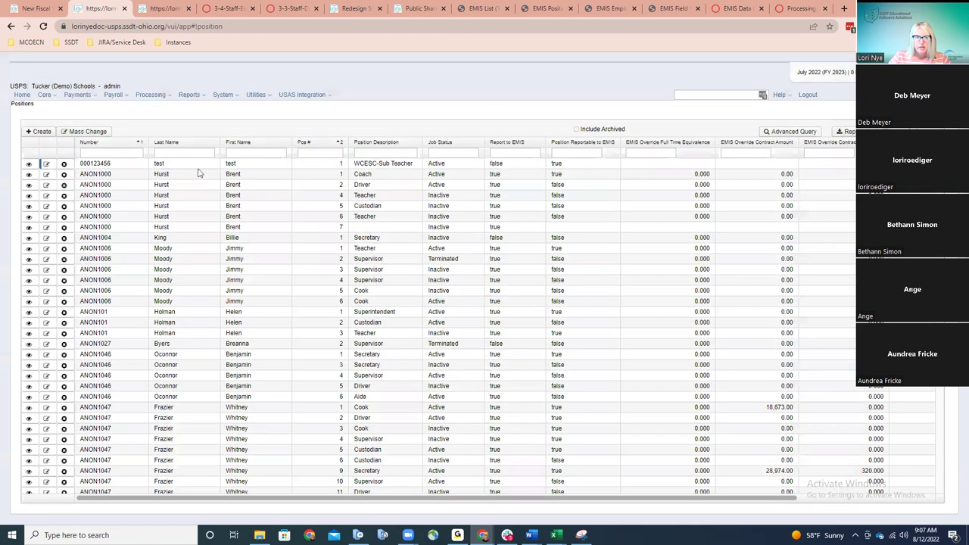
In the Compensation grid, open the first Coach legacy compensation to check its Compensation Reportable to EMIS option, and close it.
left_click(45, 95)
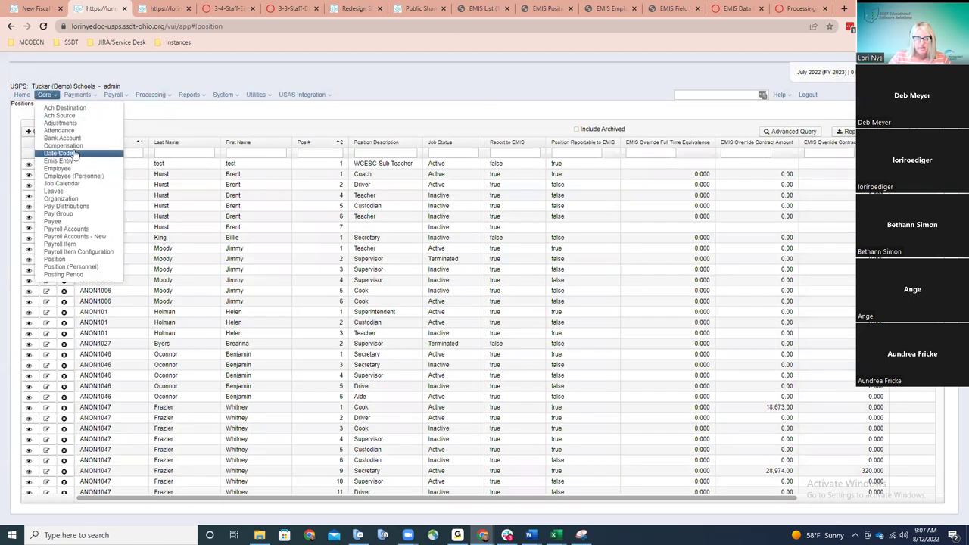
left_click(59, 153)
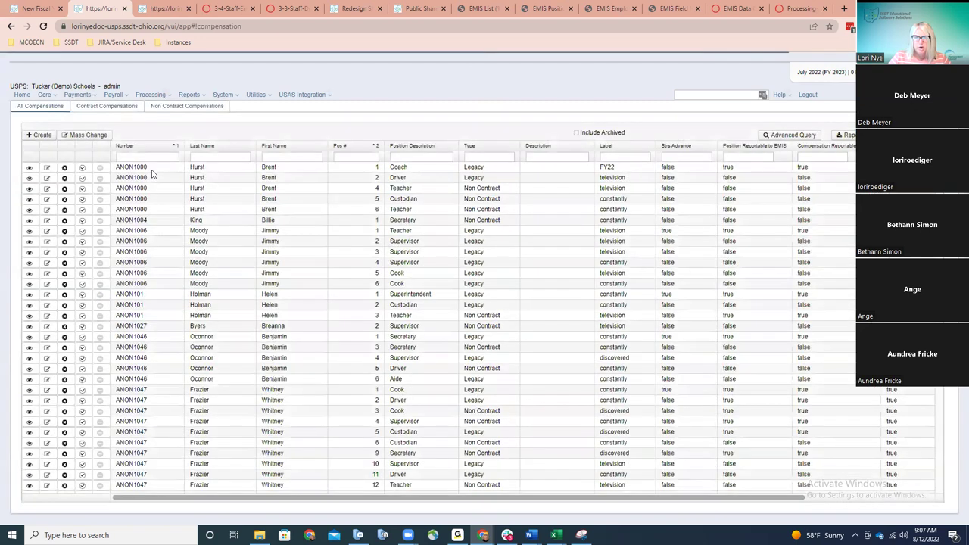
left_click(46, 170)
left_click(77, 171)
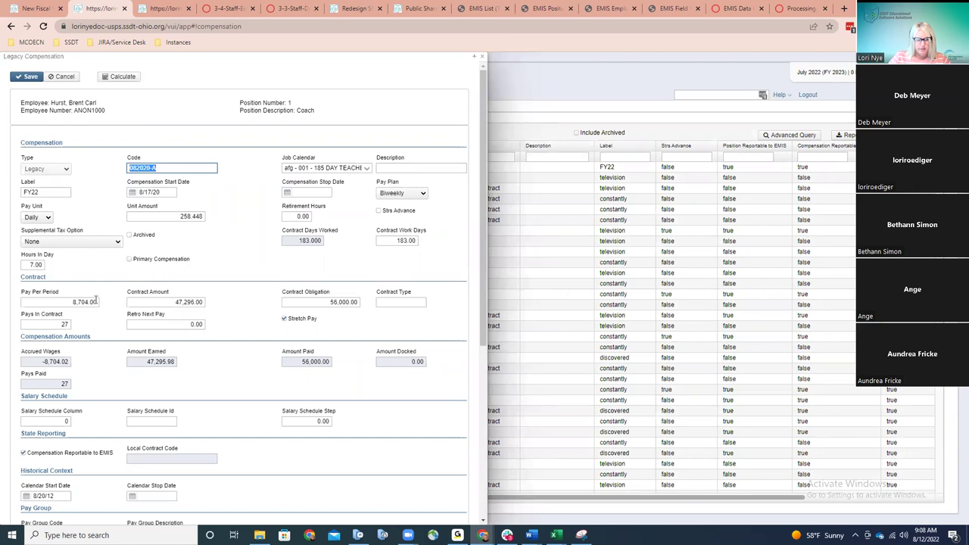
scroll(96, 301, "down", 3)
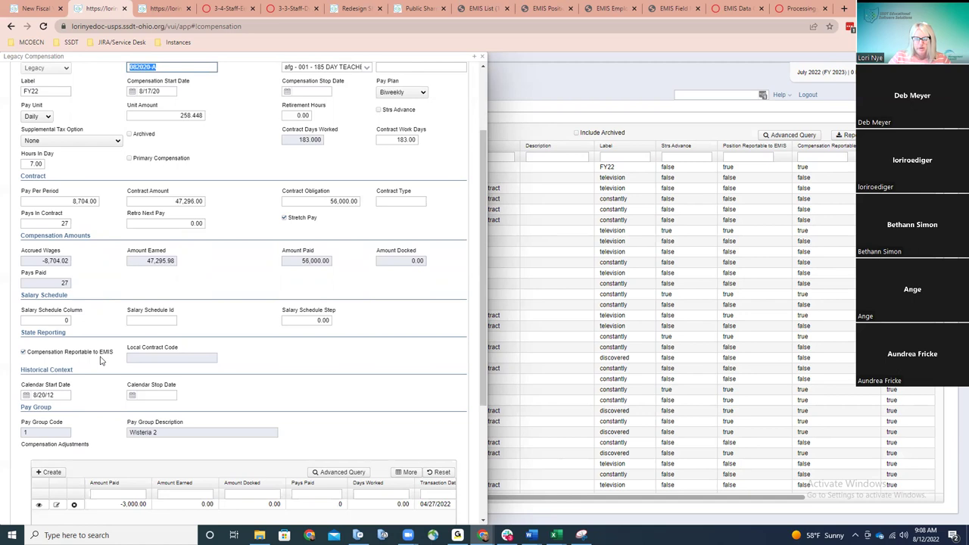
scroll(100, 361, "up", 3)
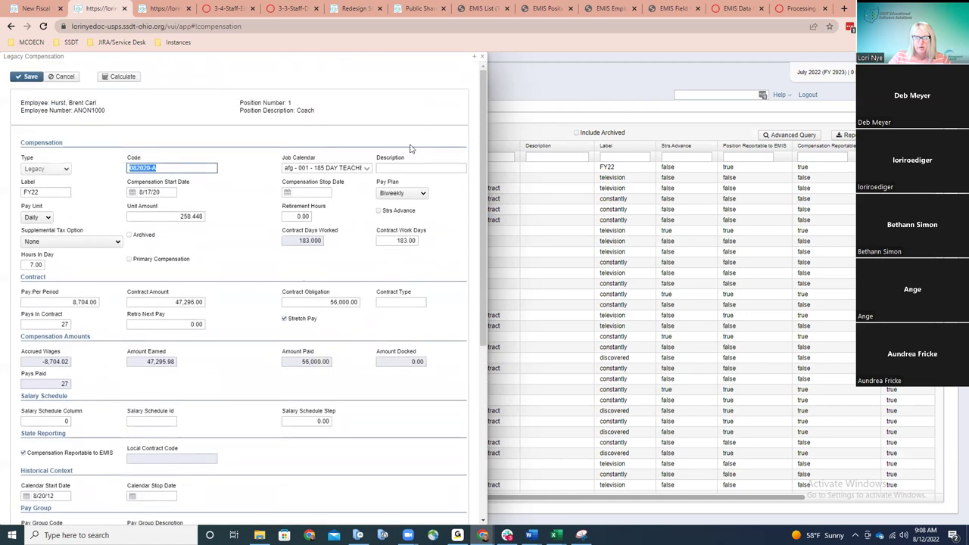
left_click(481, 57)
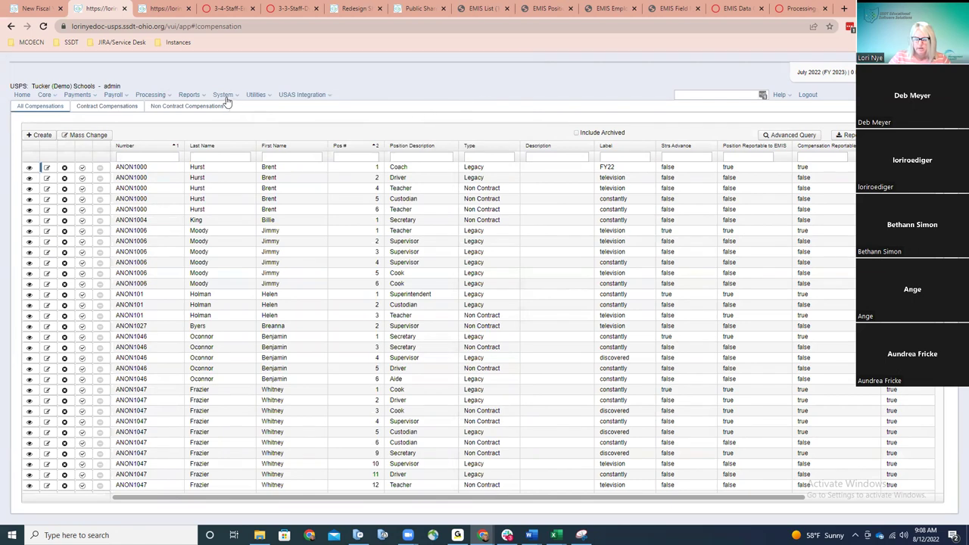
Open the Custom Field Definition grid and examine the EMIS-related fields that apply to compensations and positions.
left_click(250, 97)
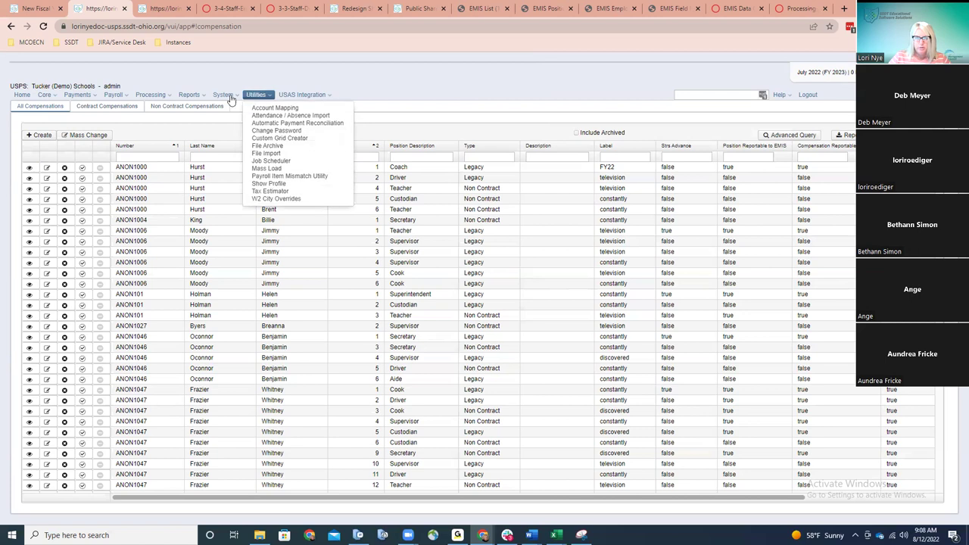
left_click(231, 99)
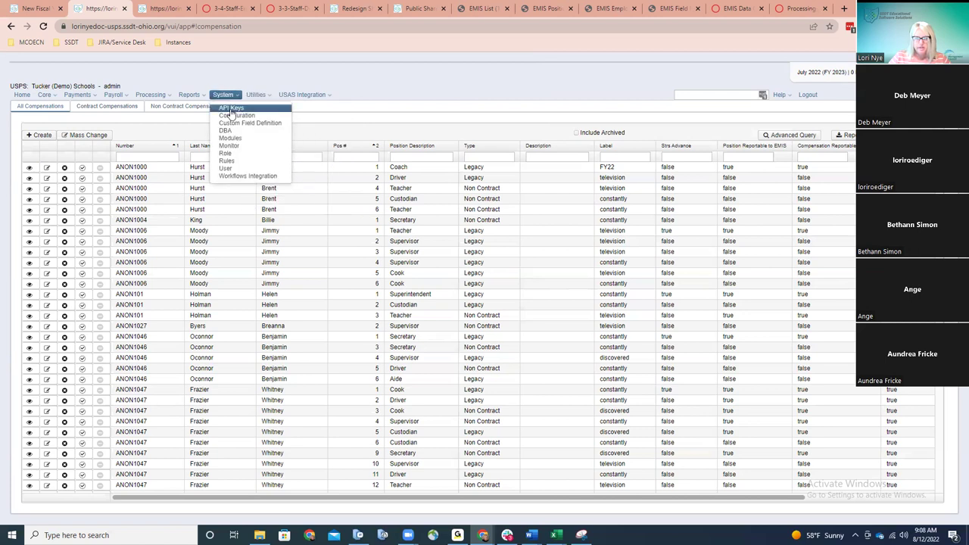
left_click(248, 123)
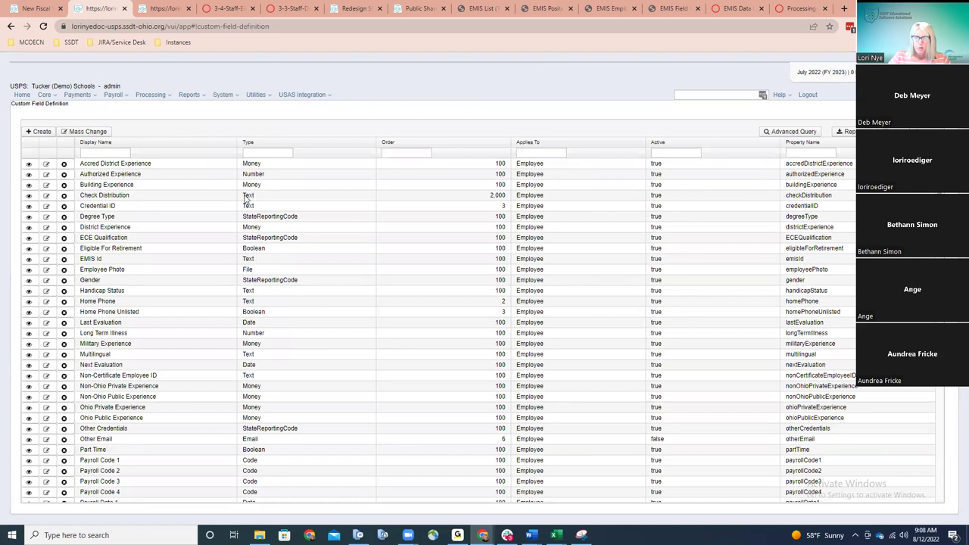
scroll(242, 199, "down", 5)
scroll(247, 203, "down", 4)
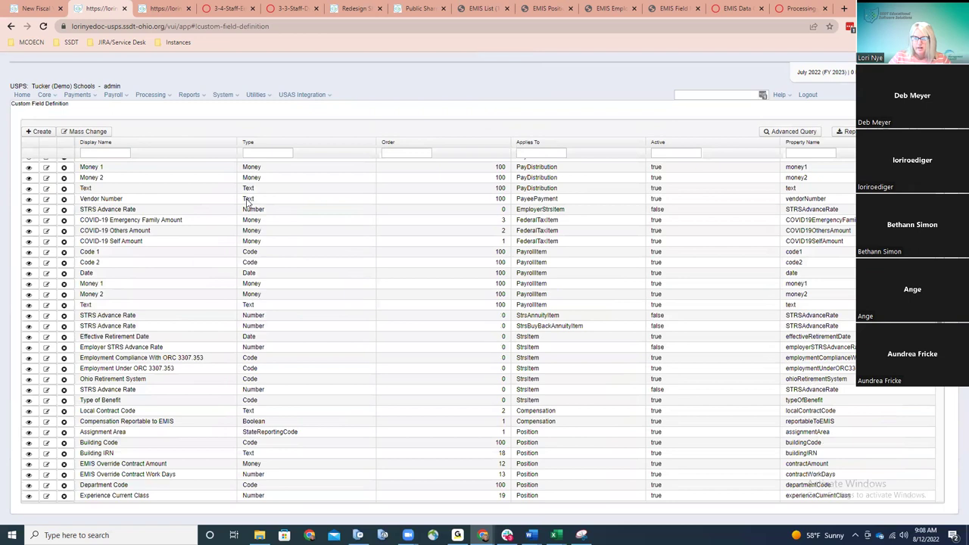
scroll(247, 202, "down", 3)
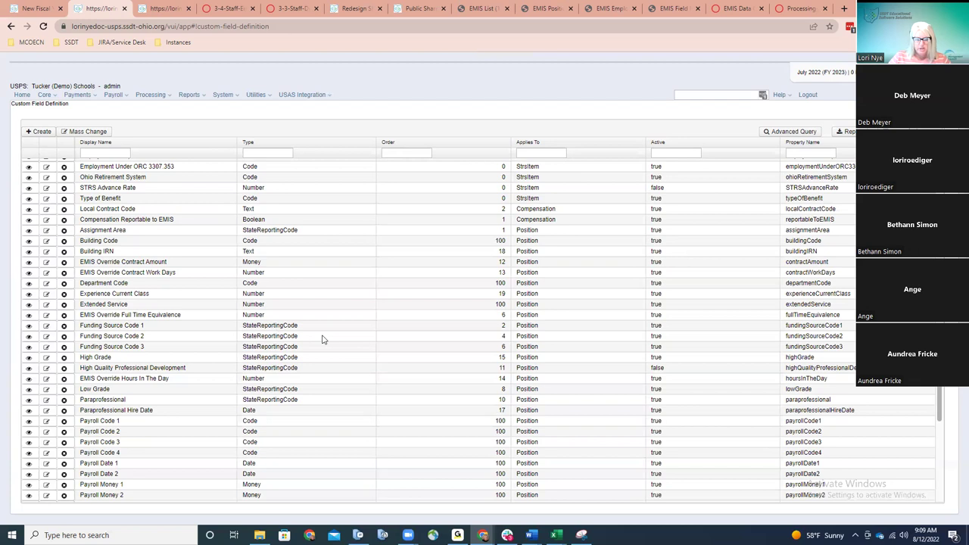
scroll(321, 340, "down", 3)
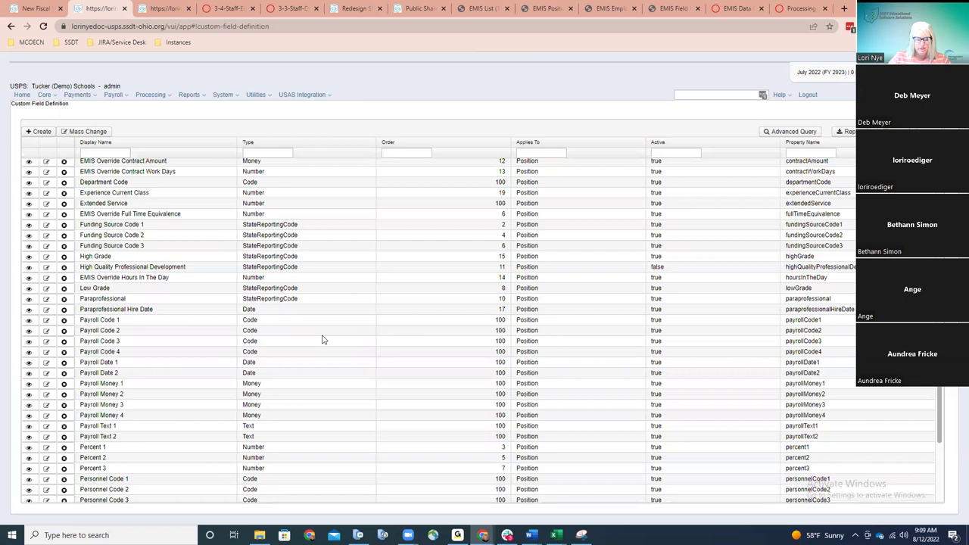
scroll(322, 339, "down", 3)
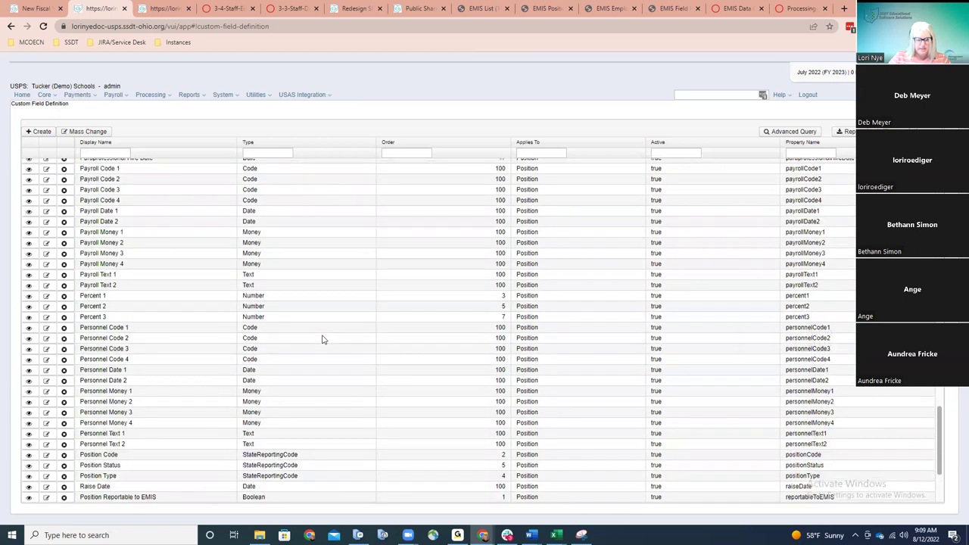
scroll(322, 339, "down", 3)
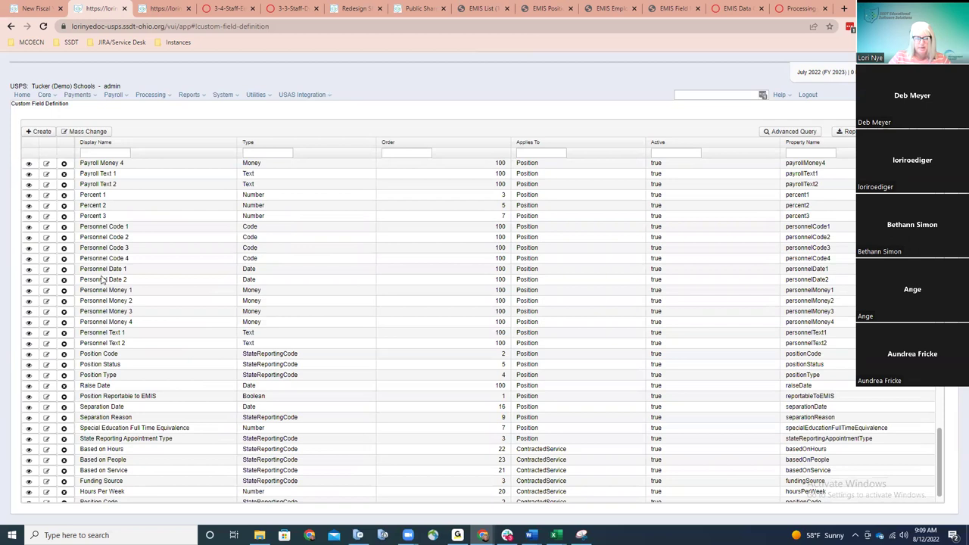
Return to the Compensation grid and compare its position, compensation and employee Report to EMIS columns.
left_click(53, 97)
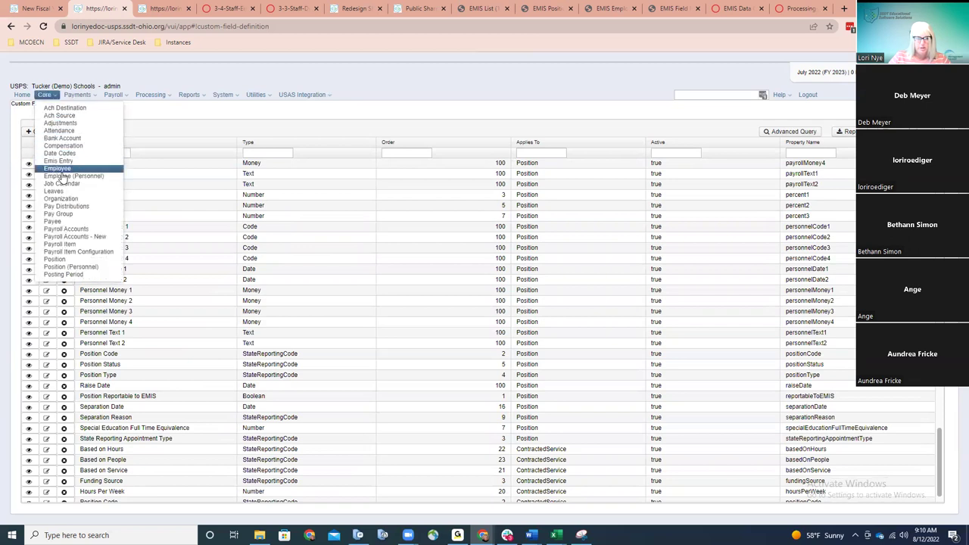
left_click(67, 149)
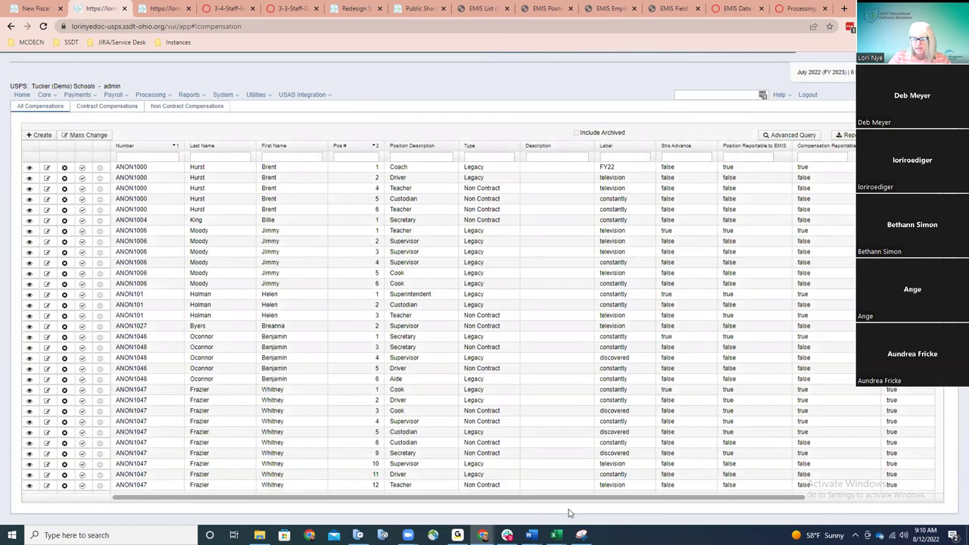
left_click_drag(572, 497, 649, 498)
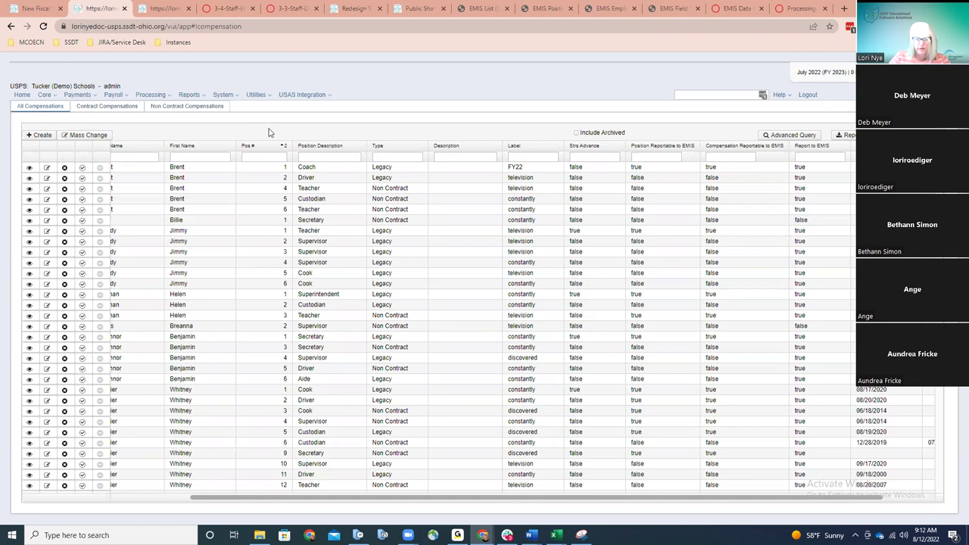
Reopen the WCESC-Sub Teacher position to examine its EMIS override fields, and close it.
left_click(47, 96)
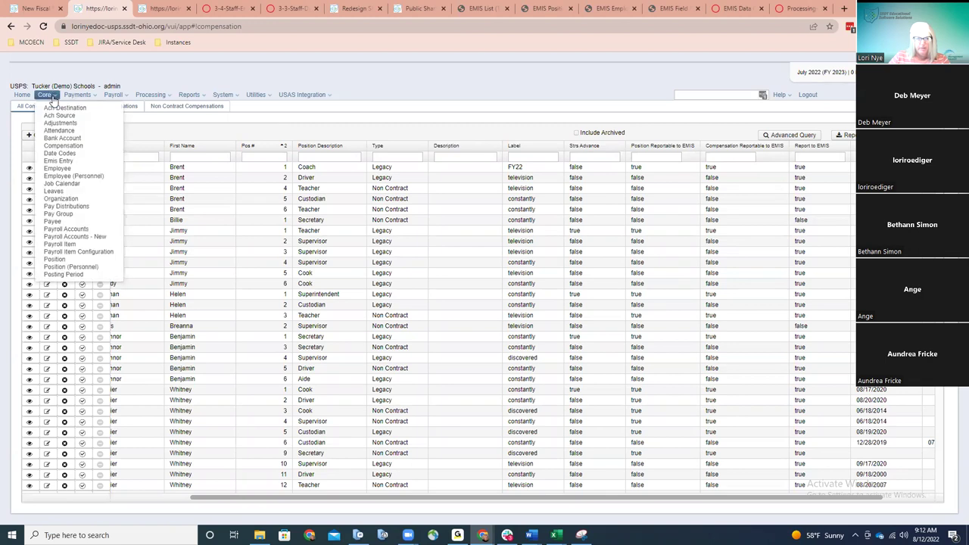
left_click(72, 245)
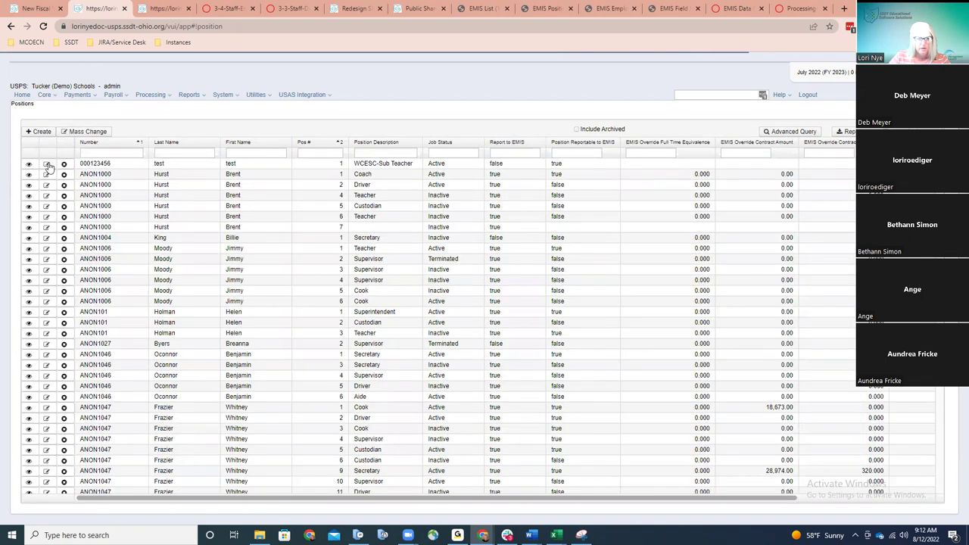
left_click(47, 165)
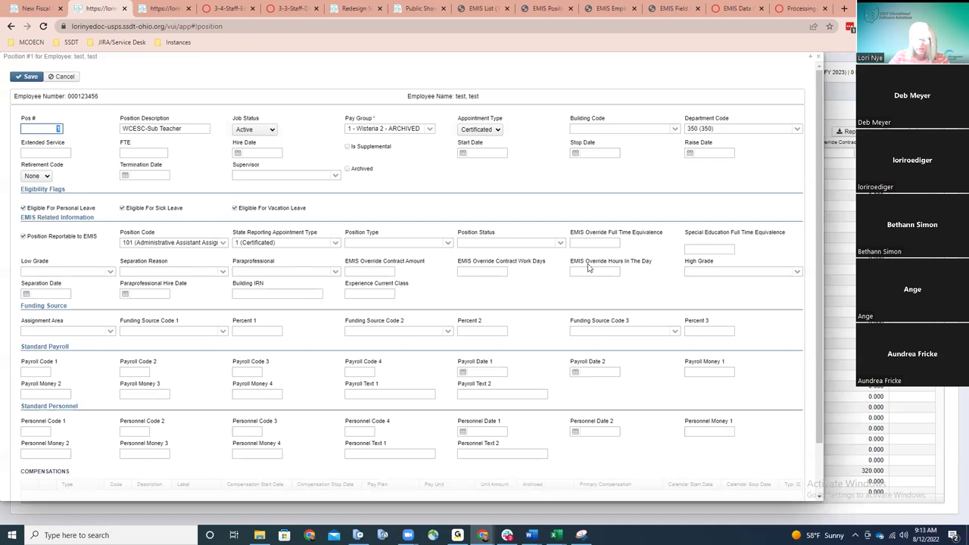
left_click(818, 58)
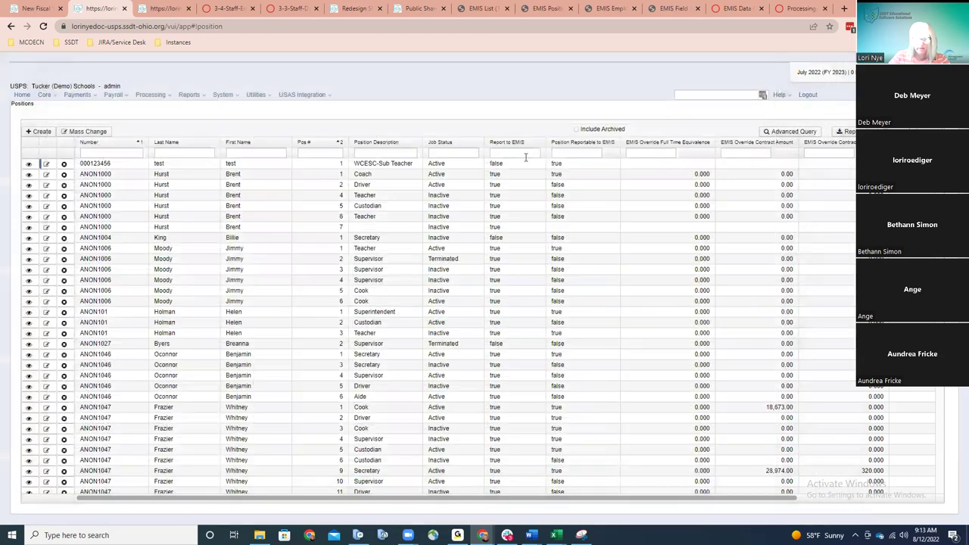
Examine the position EMIS override entries among the custom field definitions, and return to the New Fiscal Year EMIS checklist.
left_click(250, 97)
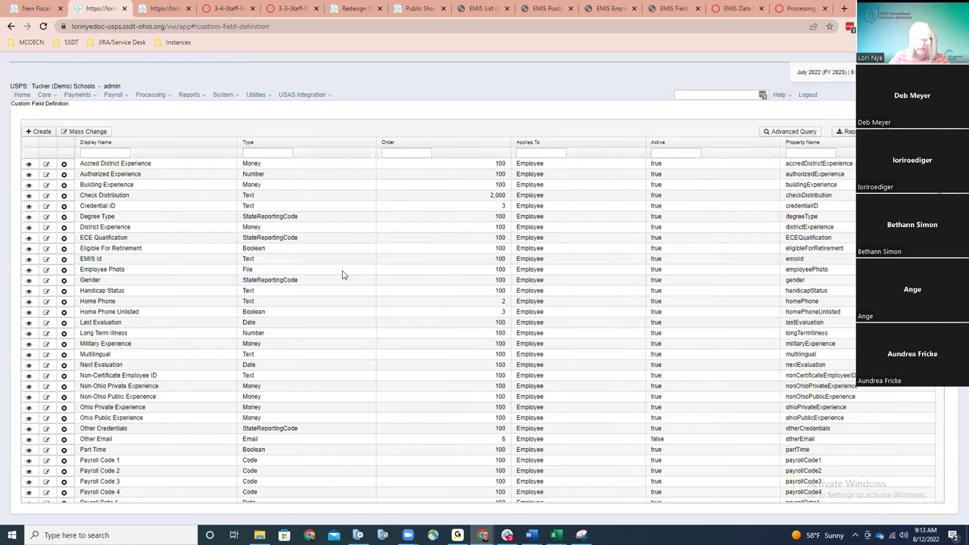
scroll(342, 275, "down", 9)
scroll(342, 275, "down", 10)
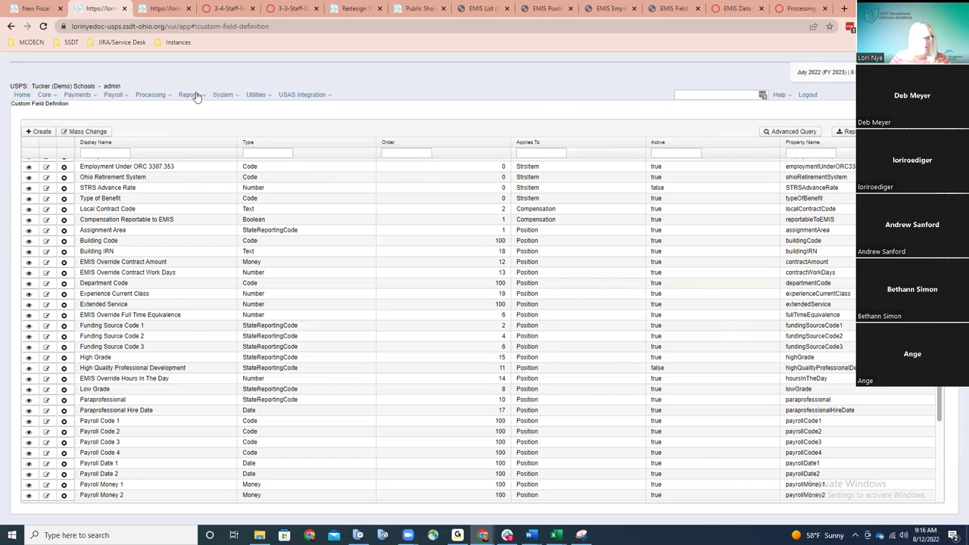
left_click(28, 9)
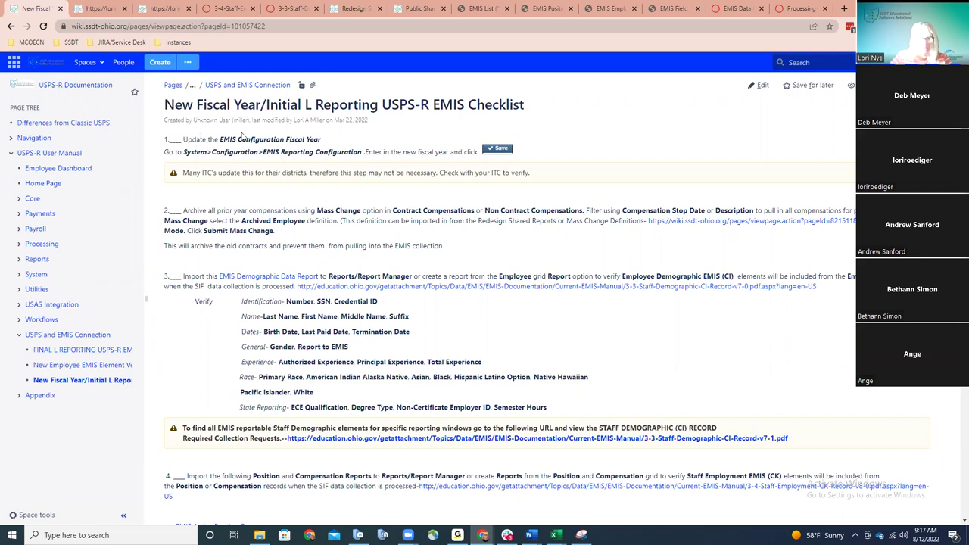
Open the EMIS Reporting Configuration to check its fiscal year, and close it without changes before returning to the New Fiscal Year checklist.
left_click(96, 12)
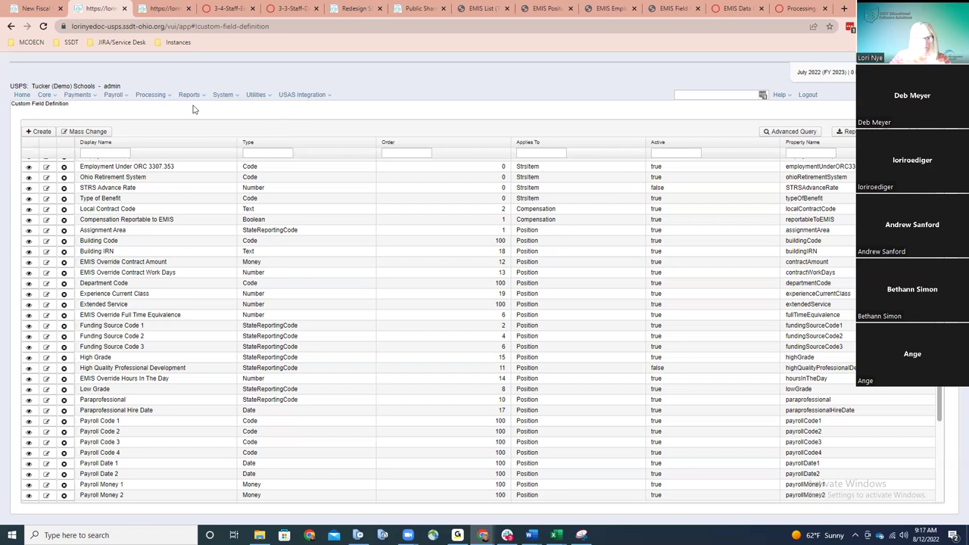
left_click(224, 97)
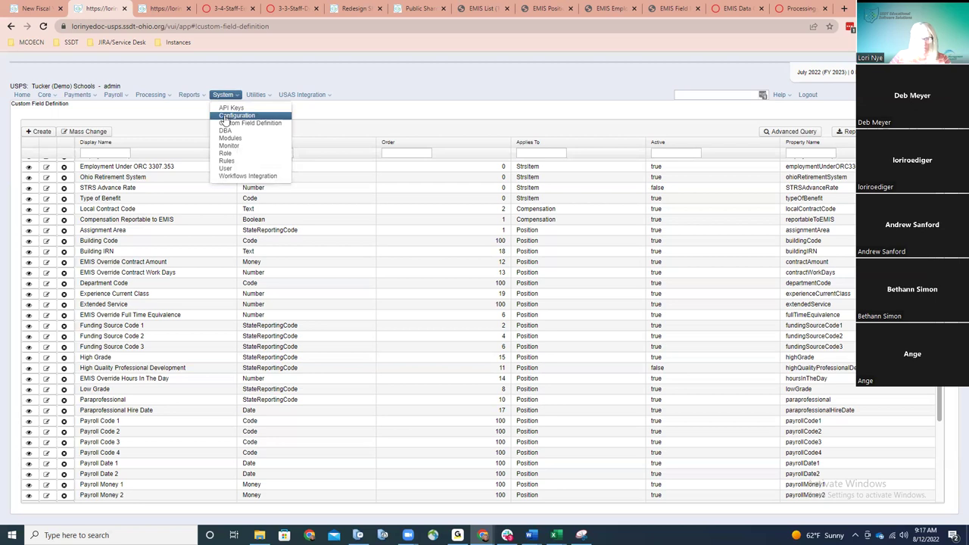
left_click(226, 115)
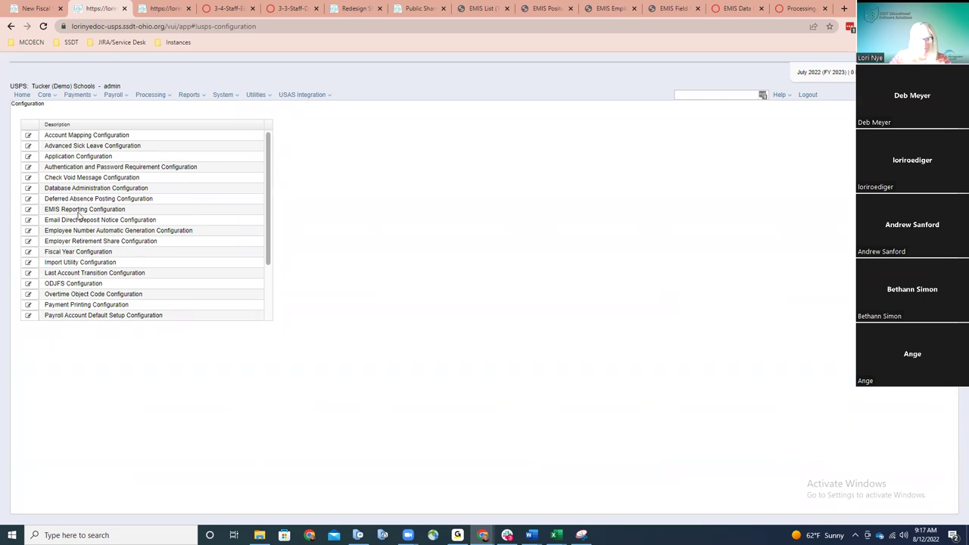
left_click(28, 210)
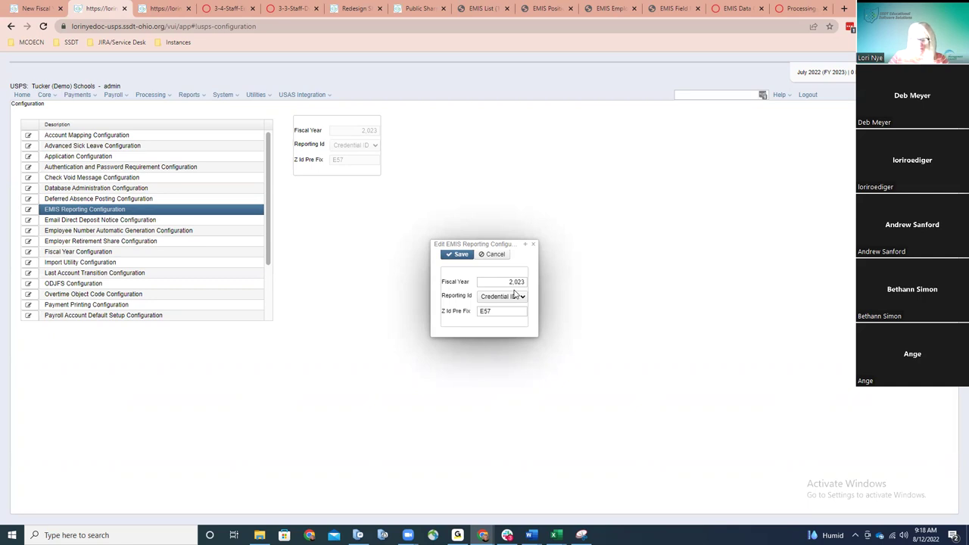
left_click(533, 244)
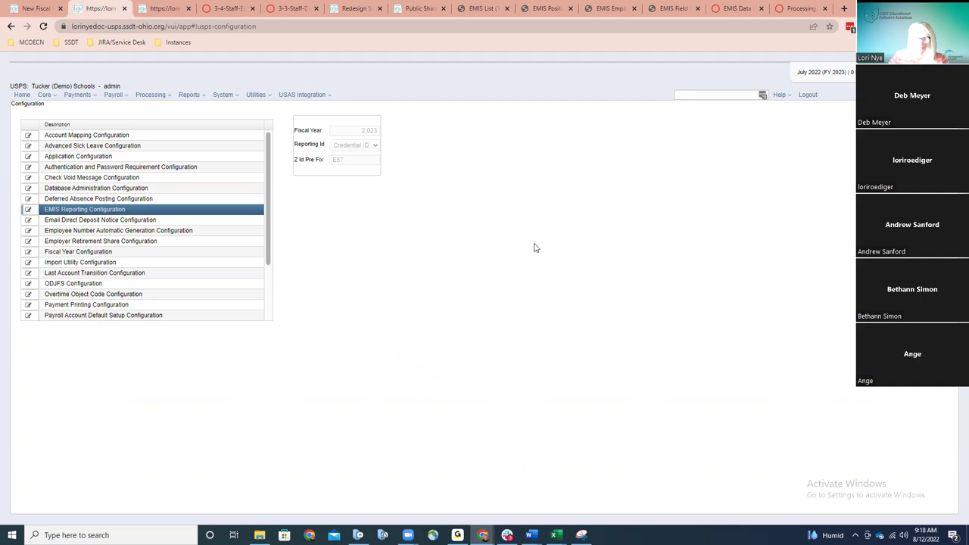
left_click(10, 11)
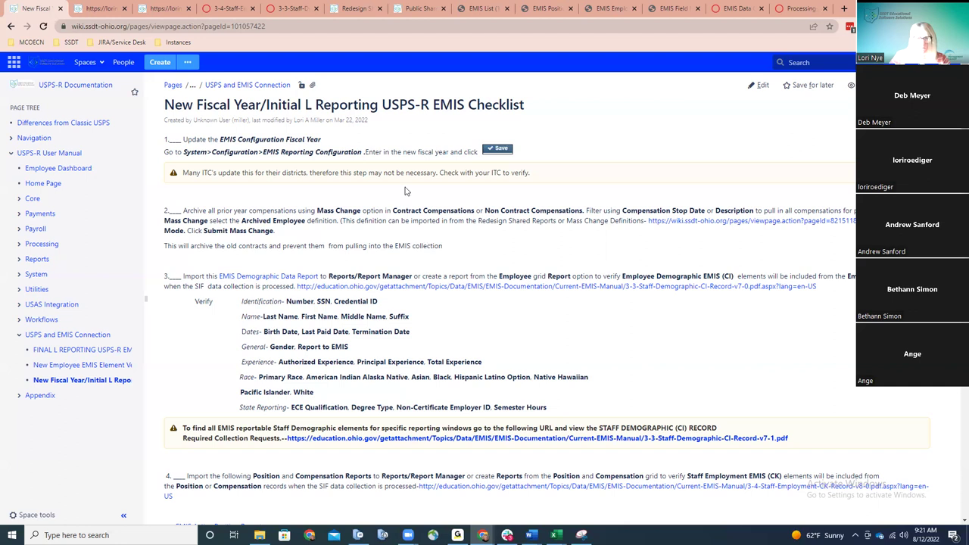
Examine the Archived Employee (2).mcd-json entry among the Mass Change Definitions on the Redesign Shared Report or Mass Change Definitions page.
left_click(354, 8)
scroll(357, 134, "up", 3)
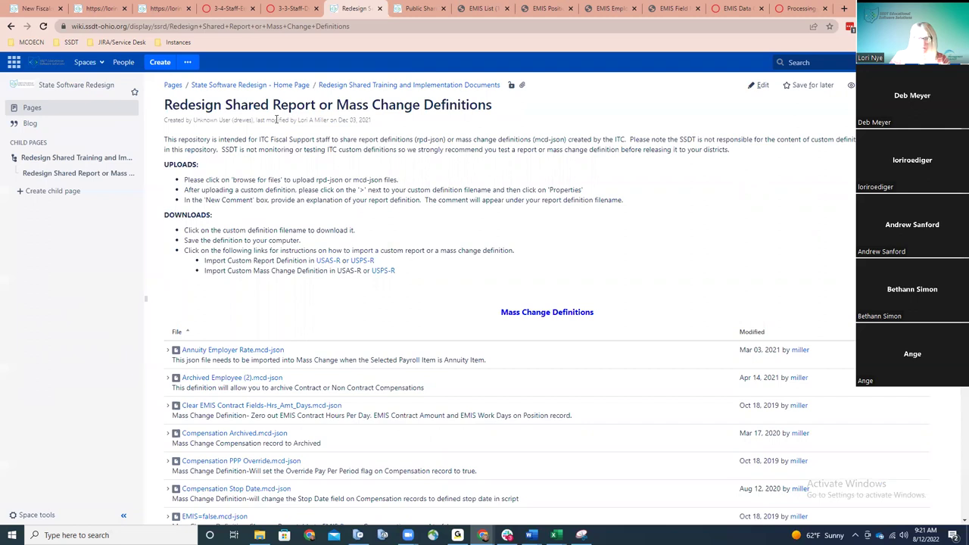
scroll(358, 250, "down", 1)
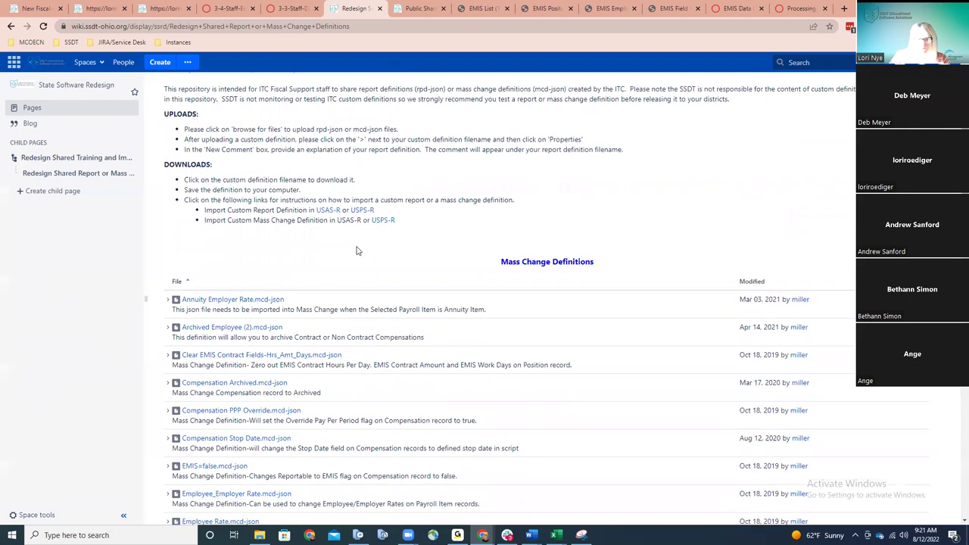
scroll(358, 251, "down", 2)
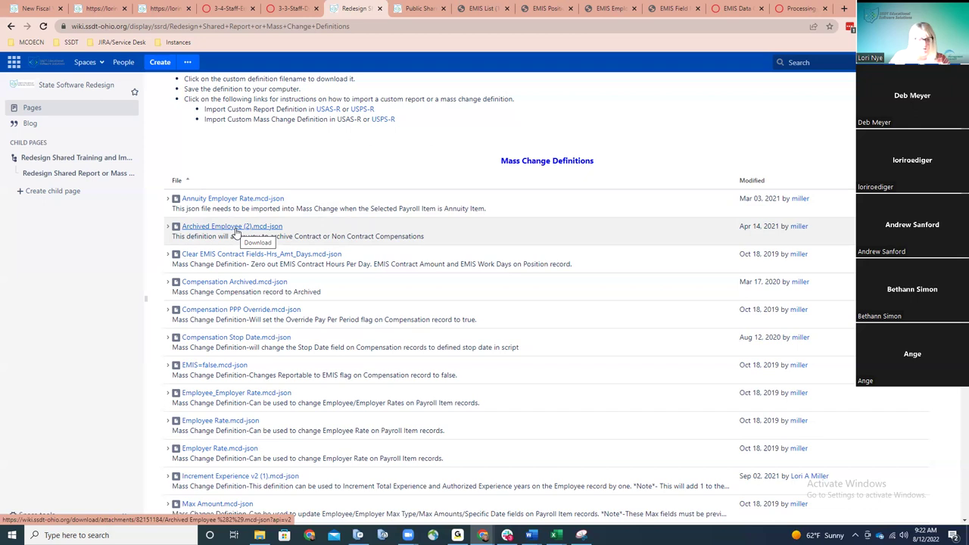
scroll(236, 233, "up", 2)
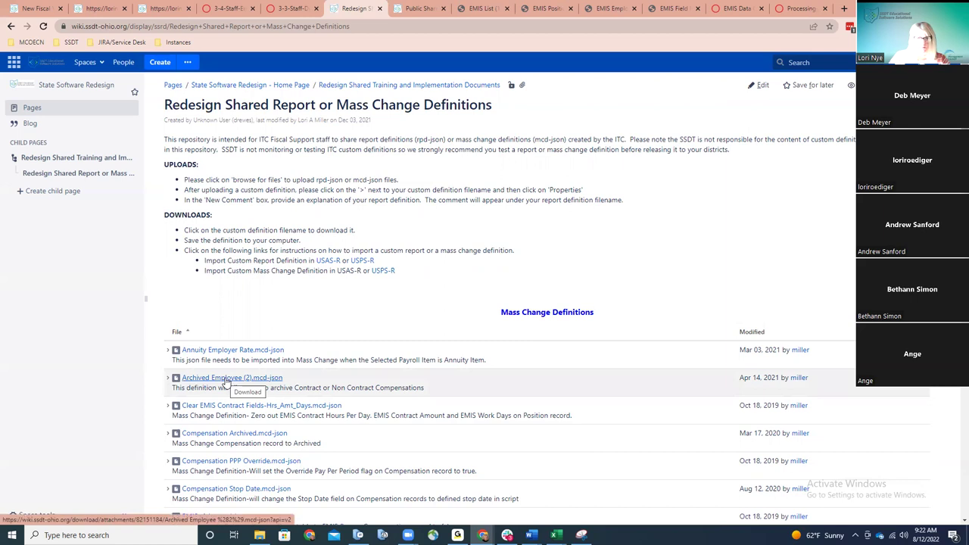
Open the USPS-R Compensation grid and filter the Compensation Start Date column by 070121.
left_click(100, 10)
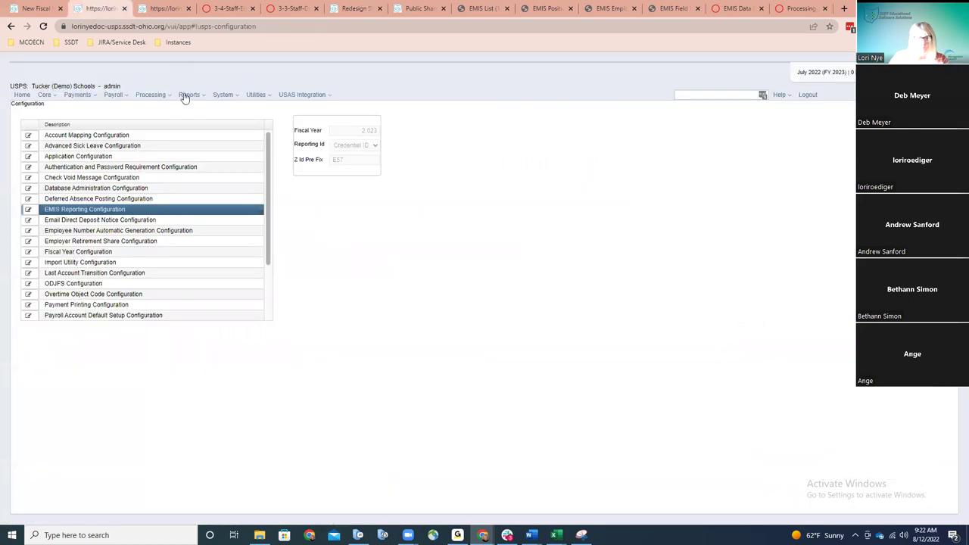
left_click(50, 97)
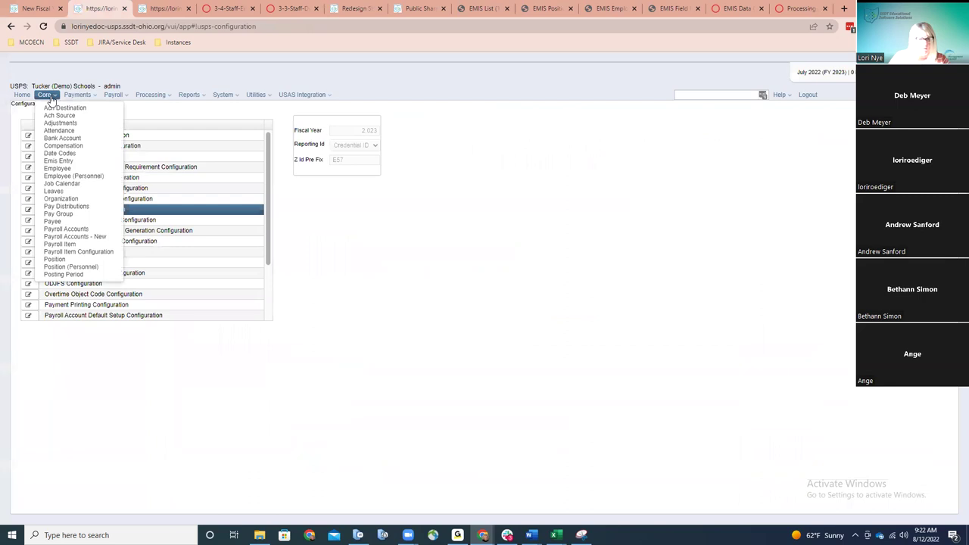
left_click(59, 147)
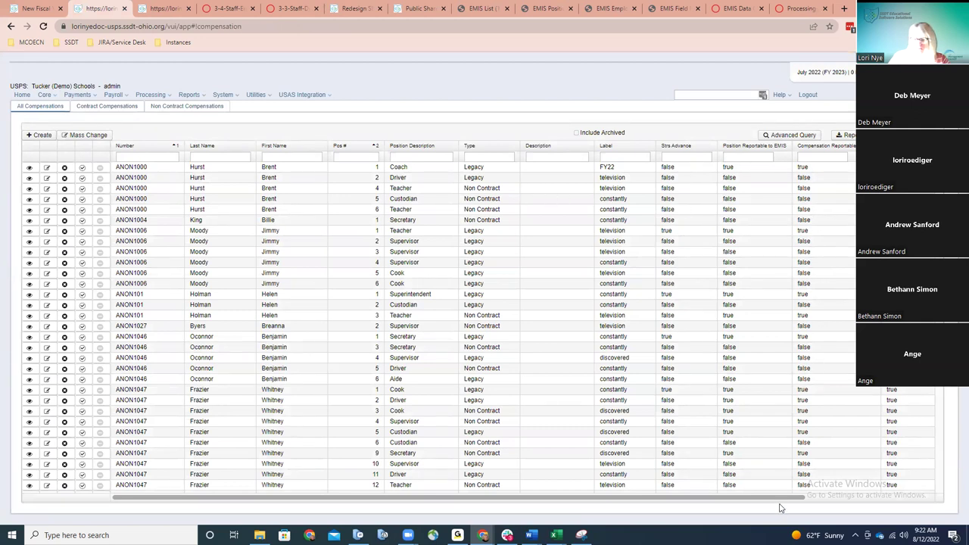
left_click_drag(782, 501, 903, 503)
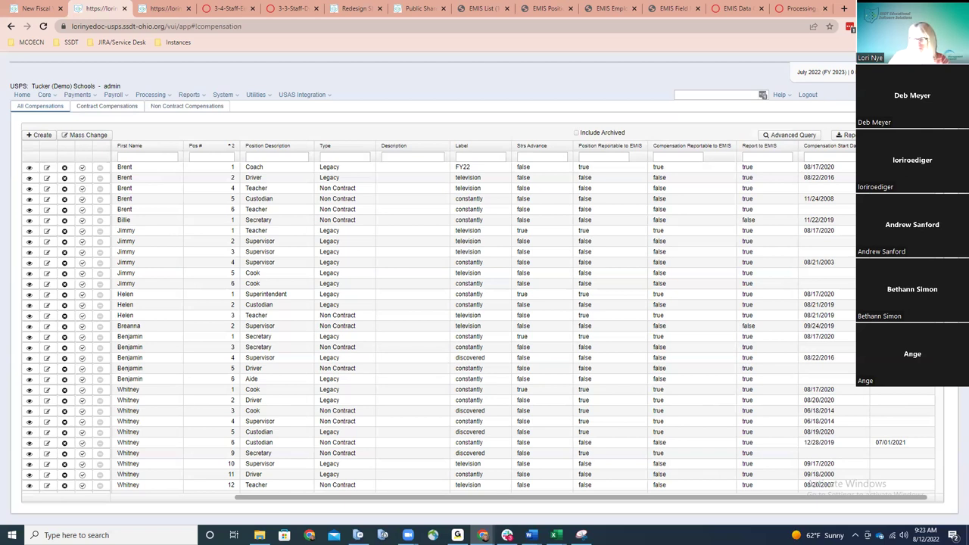
left_click(830, 157)
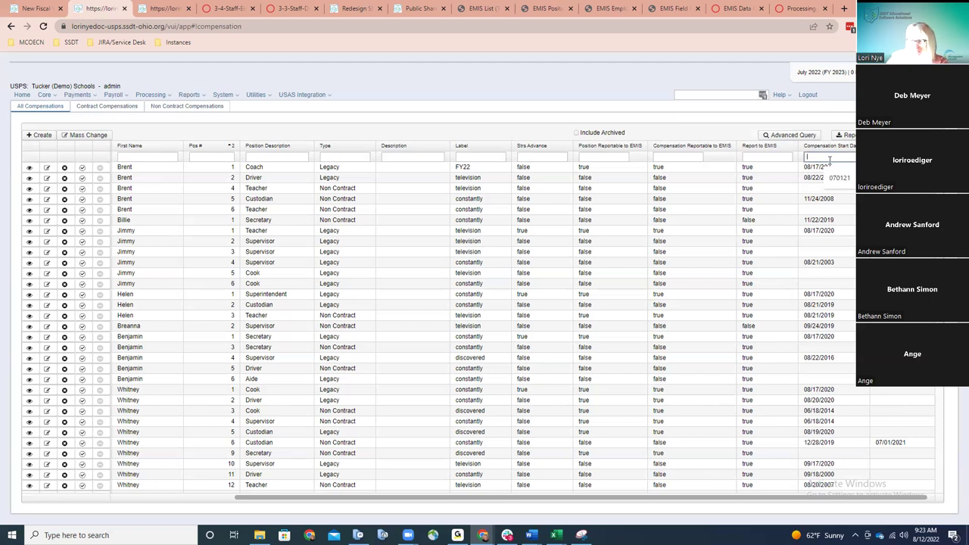
left_click(839, 178)
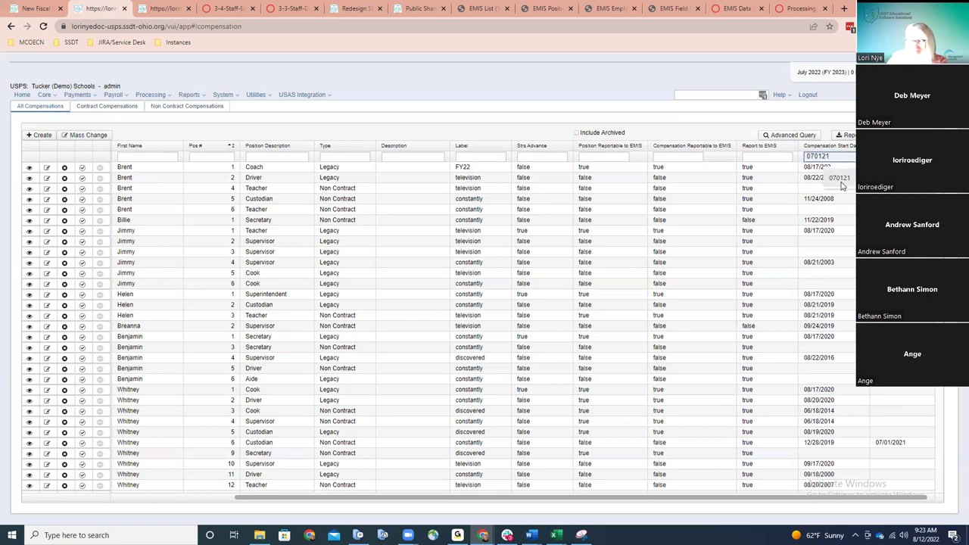
key("Return")
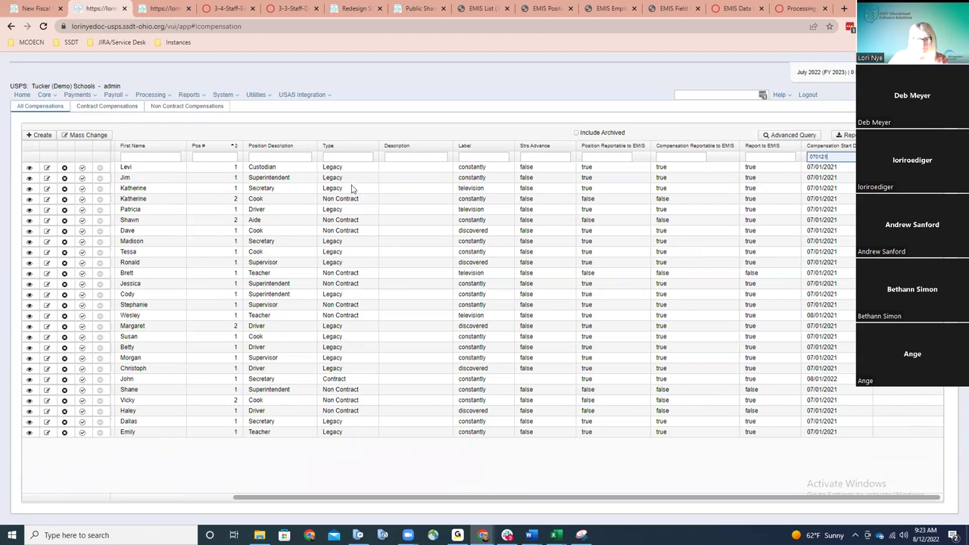
Load the Archived Employee mass change definition and submit it in Execution Mode for the filtered compensations.
left_click(90, 139)
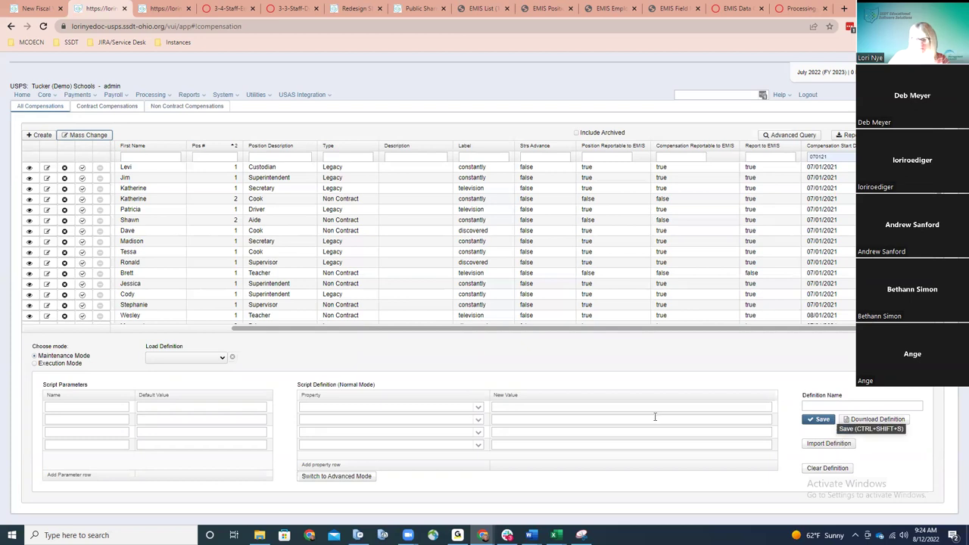
left_click(222, 359)
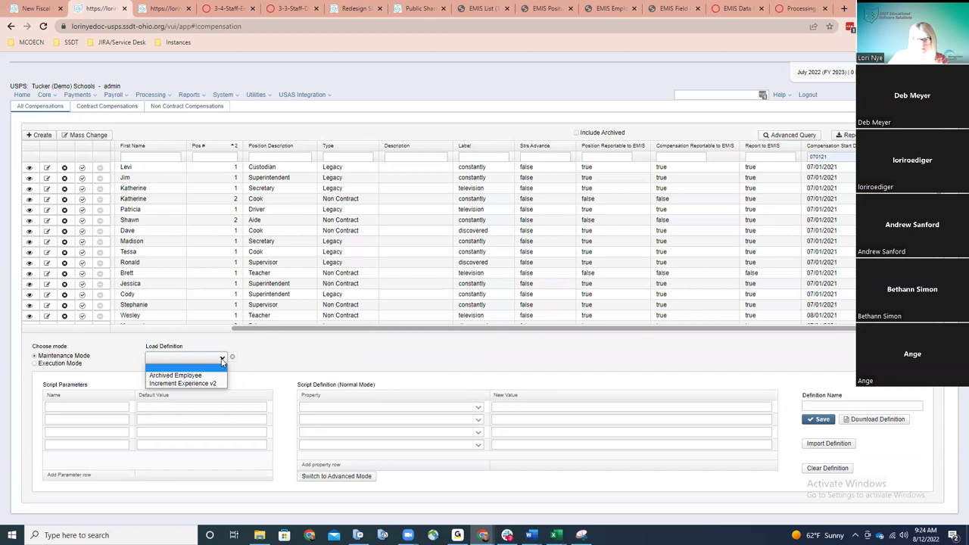
left_click(201, 376)
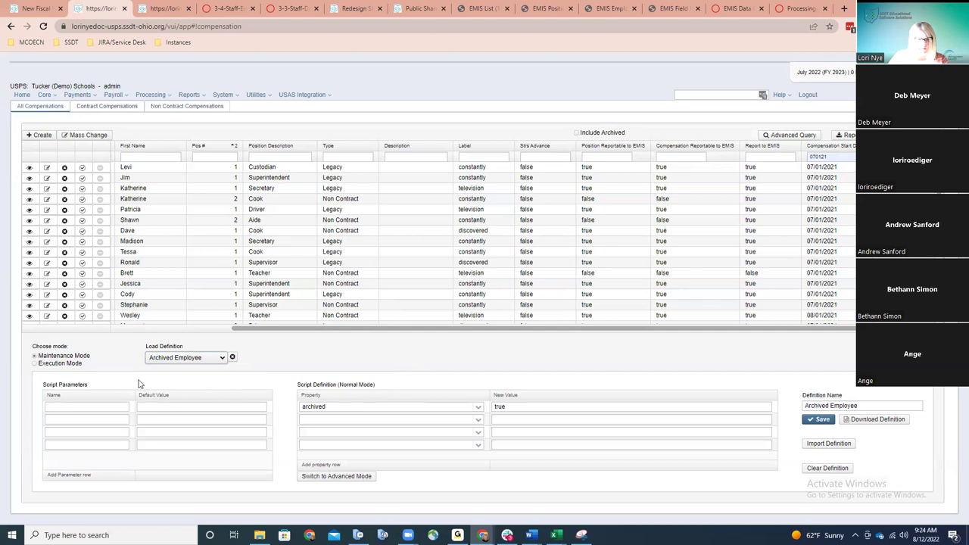
left_click(71, 365)
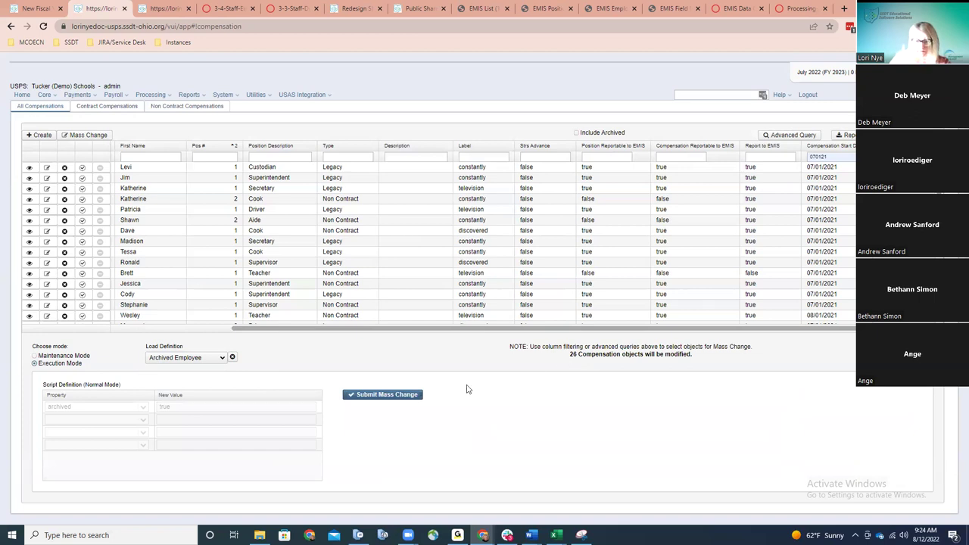
left_click(386, 395)
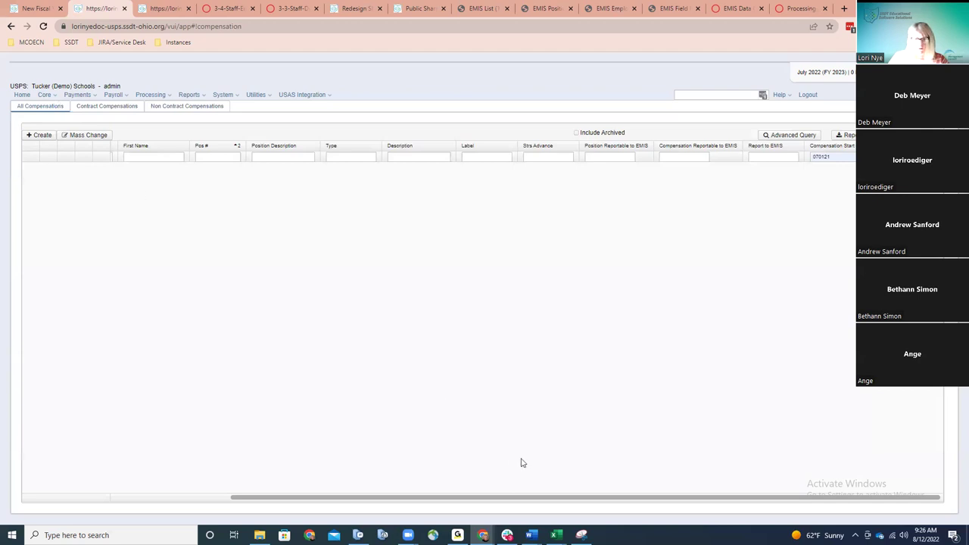
Examine the importable entities offered by the Mass Load utility, and return to the New Fiscal Year EMIS checklist.
mouse_move(556, 534)
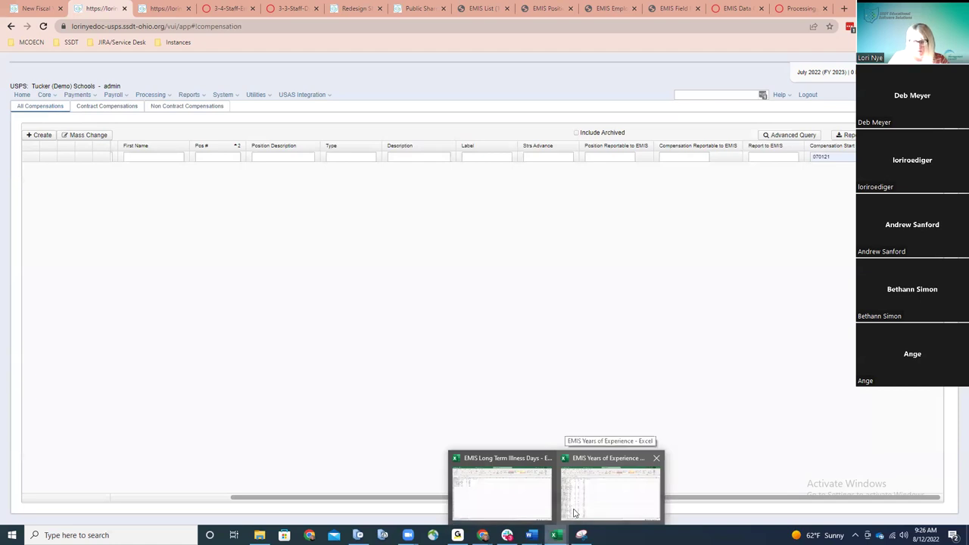
left_click(510, 356)
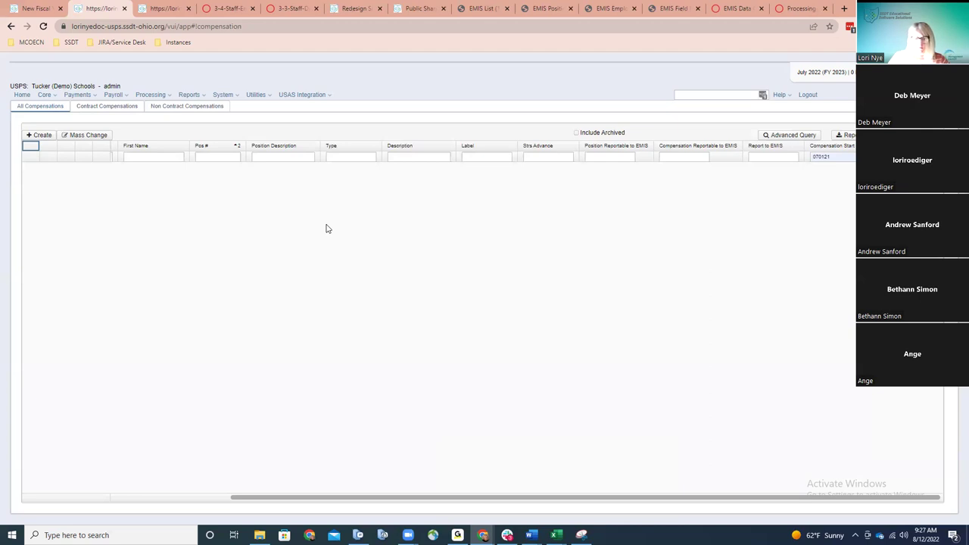
left_click(254, 98)
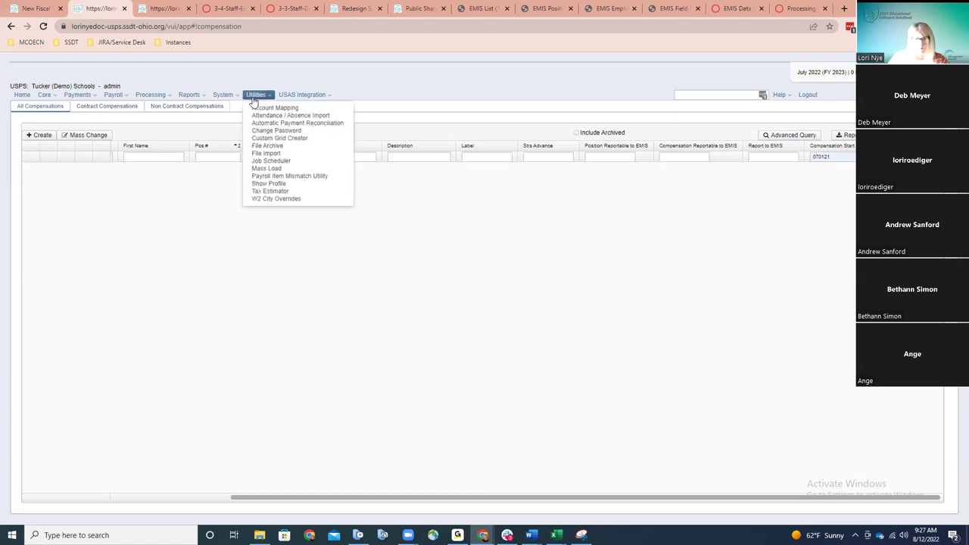
left_click(264, 168)
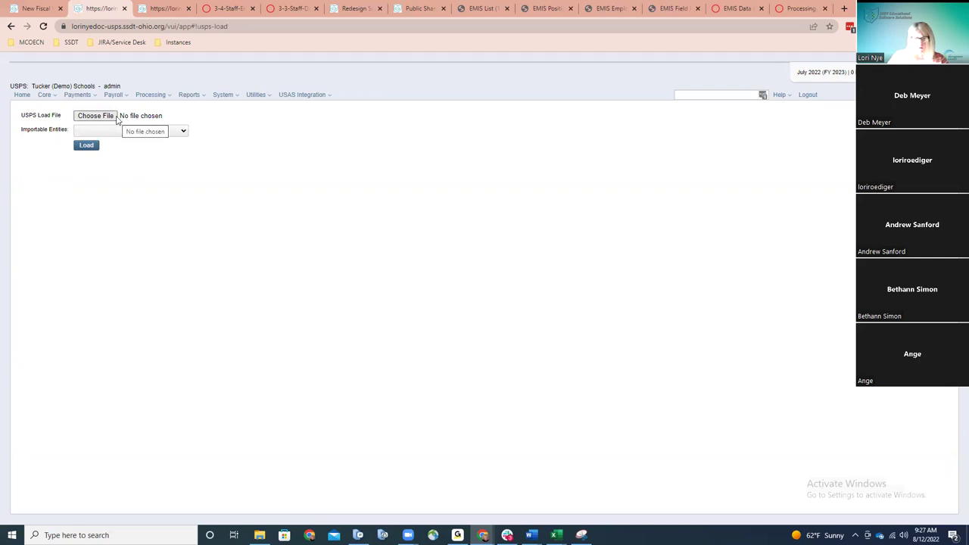
left_click(179, 131)
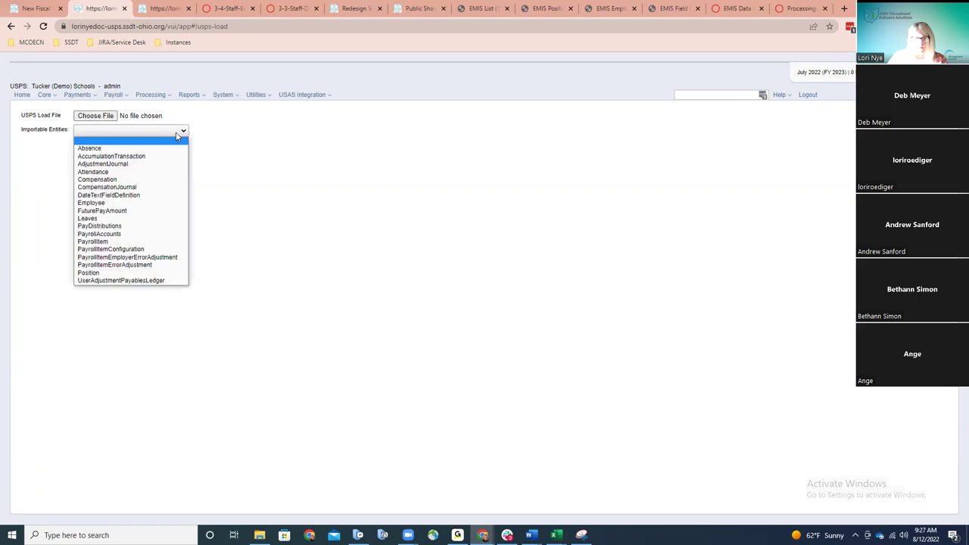
left_click(203, 180)
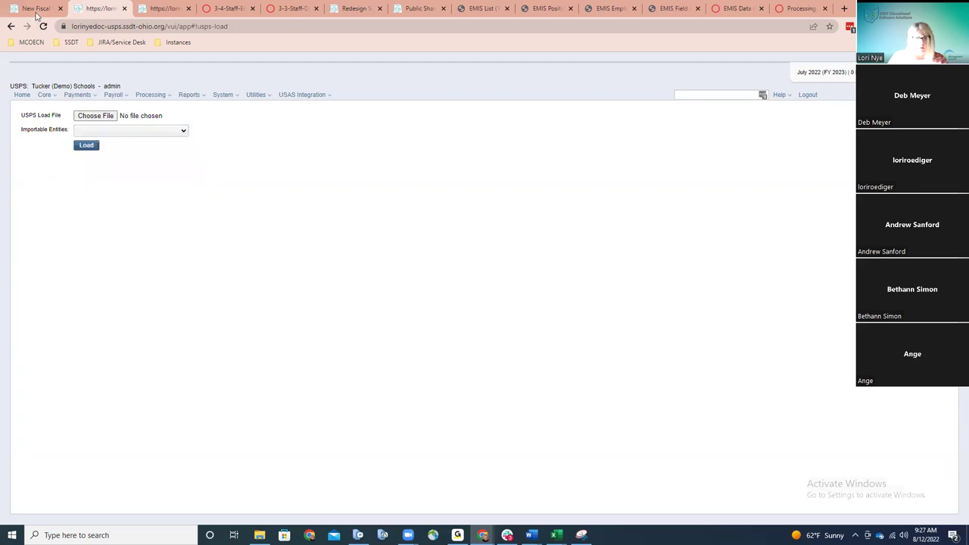
left_click(35, 11)
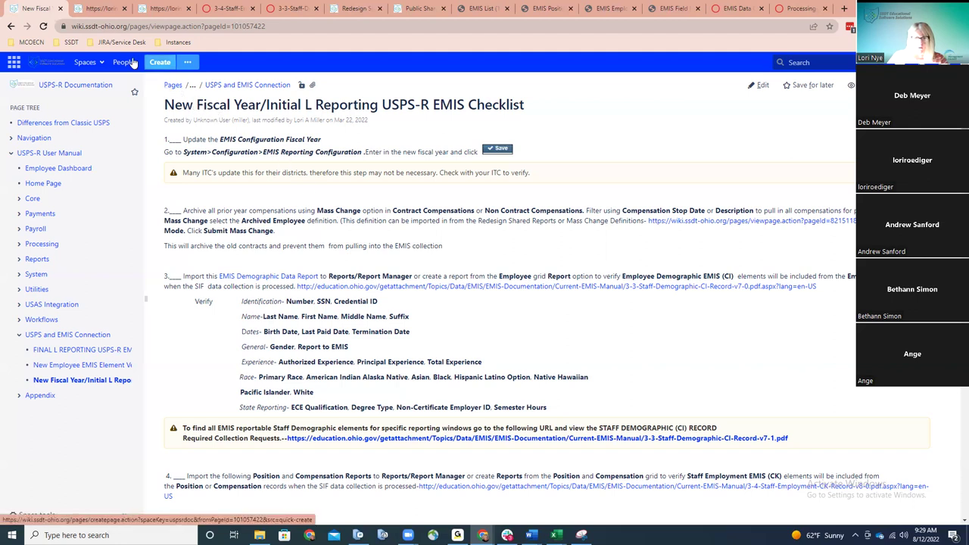
Return to USPS-R and reopen the Compensation grid to review all compensations.
left_click(111, 9)
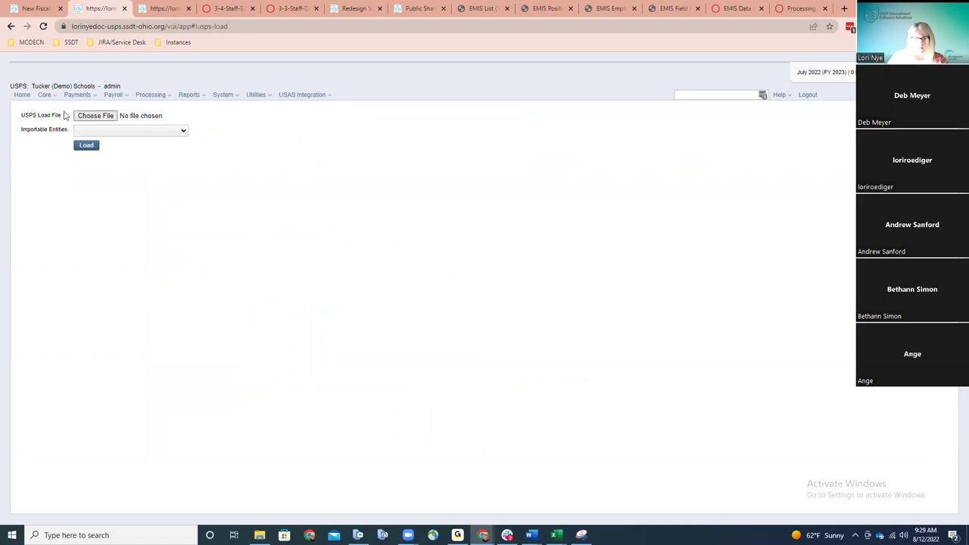
left_click(47, 96)
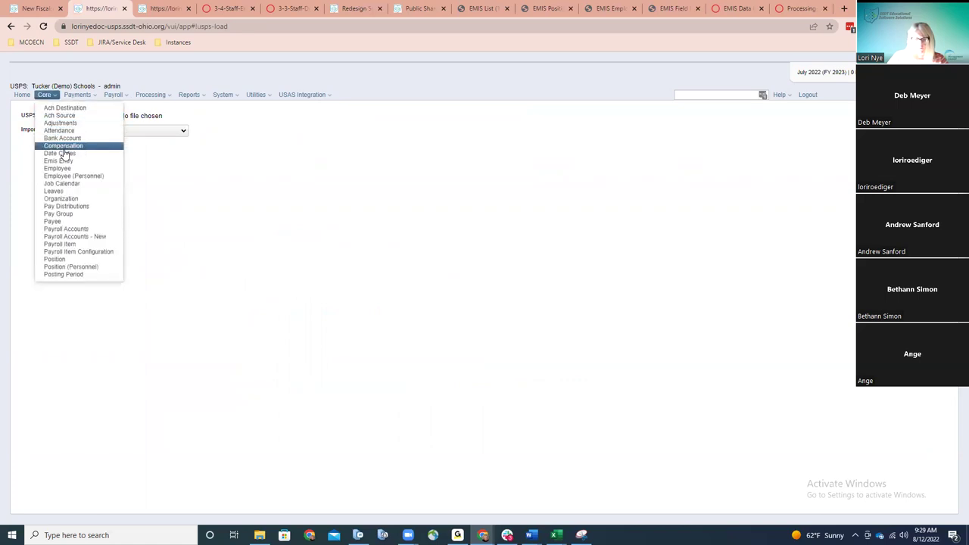
left_click(64, 147)
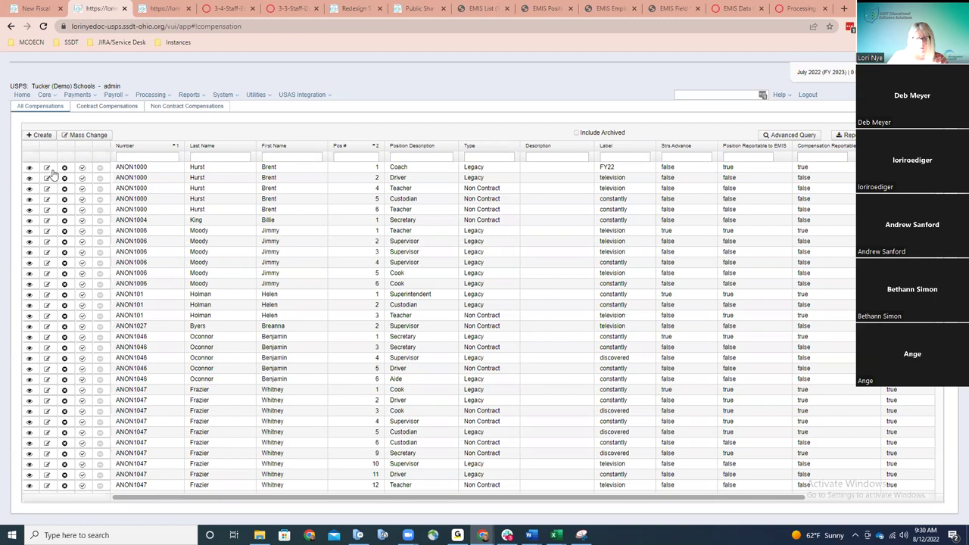
Open the WCESC-Sub Teacher position from the Positions grid and examine its EMIS Related Information fields.
left_click(44, 94)
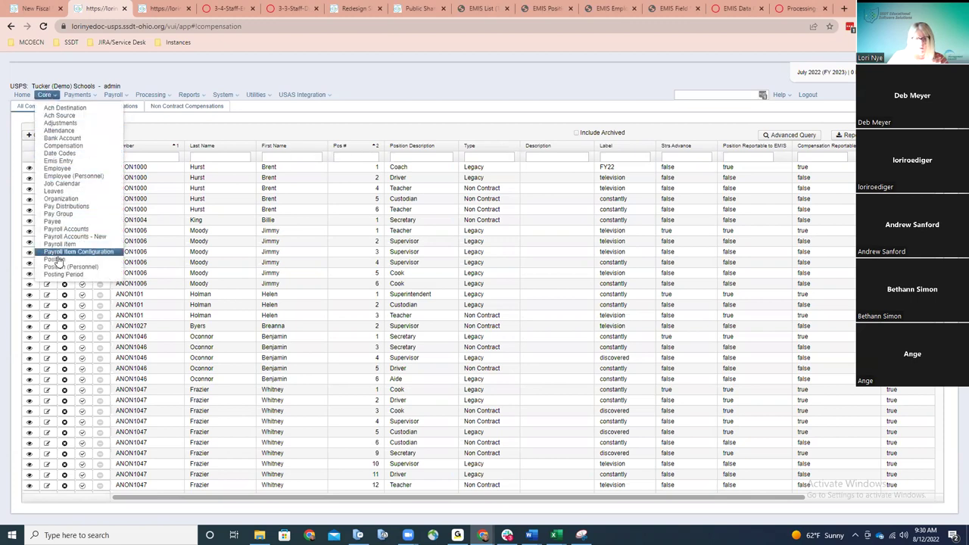
left_click(133, 230)
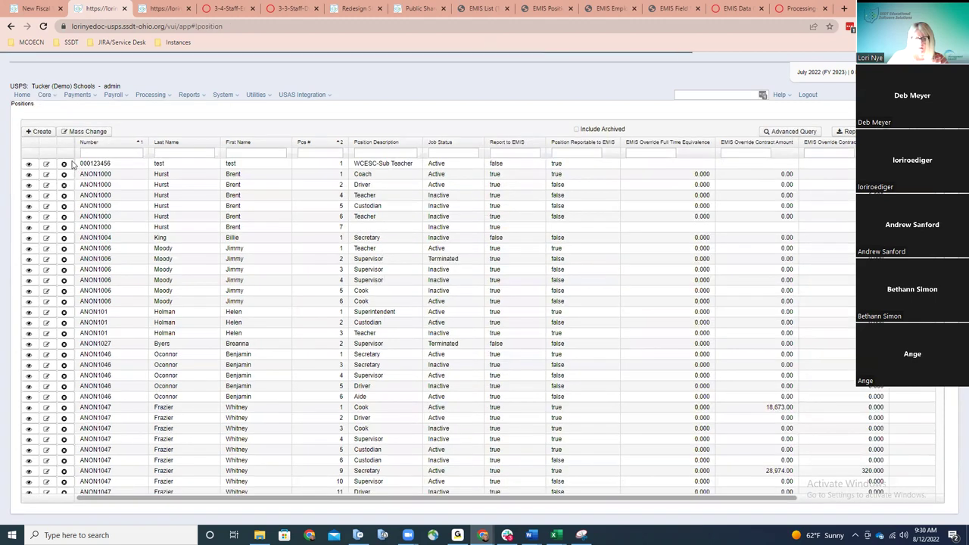
left_click(176, 166)
double_click(185, 167)
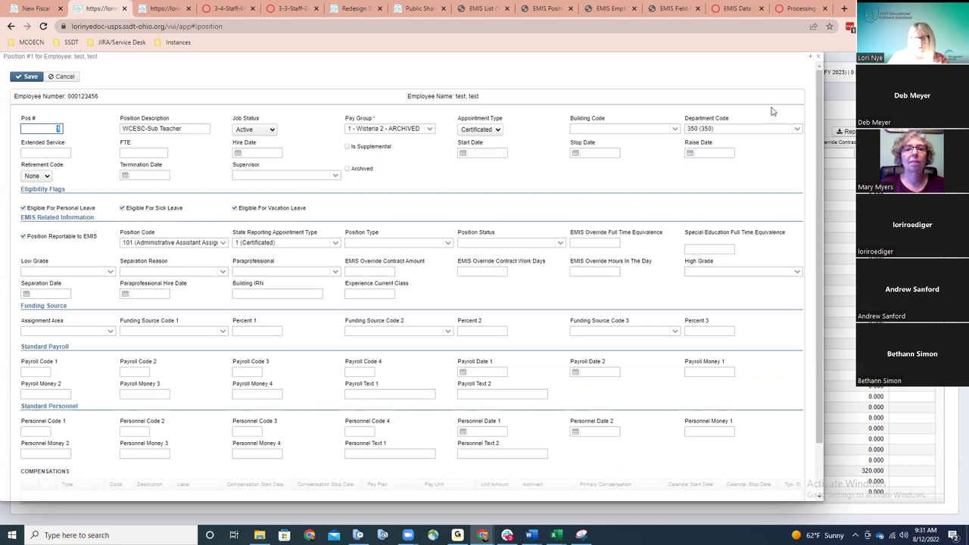
Close the position record, return to the New Fiscal Year EMIS checklist and read item 9 on clearing long term illness data.
left_click(820, 59)
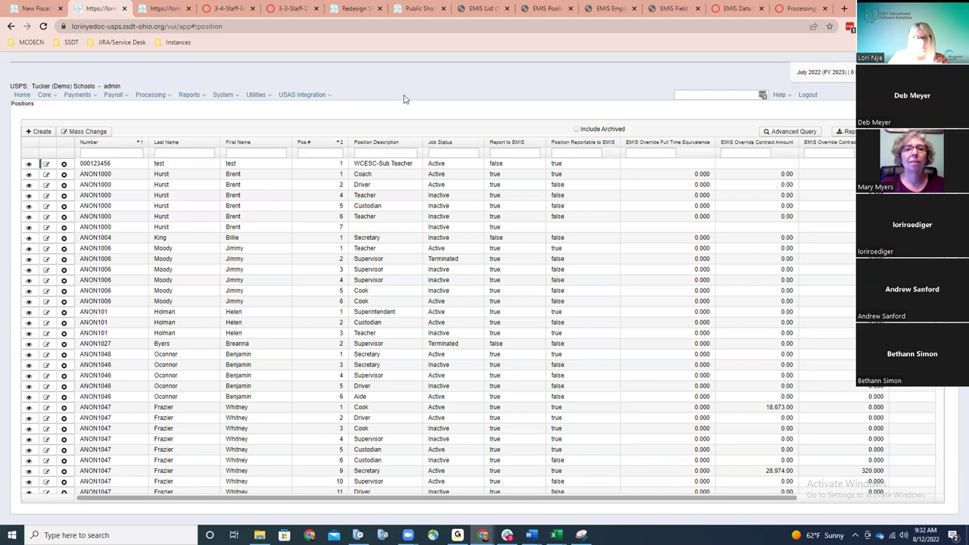
left_click(42, 9)
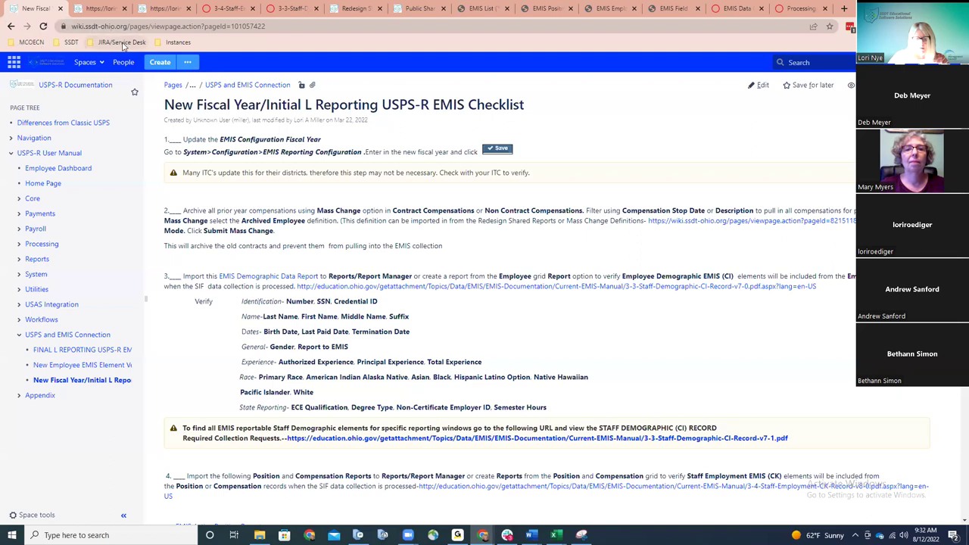
scroll(426, 225, "down", 1)
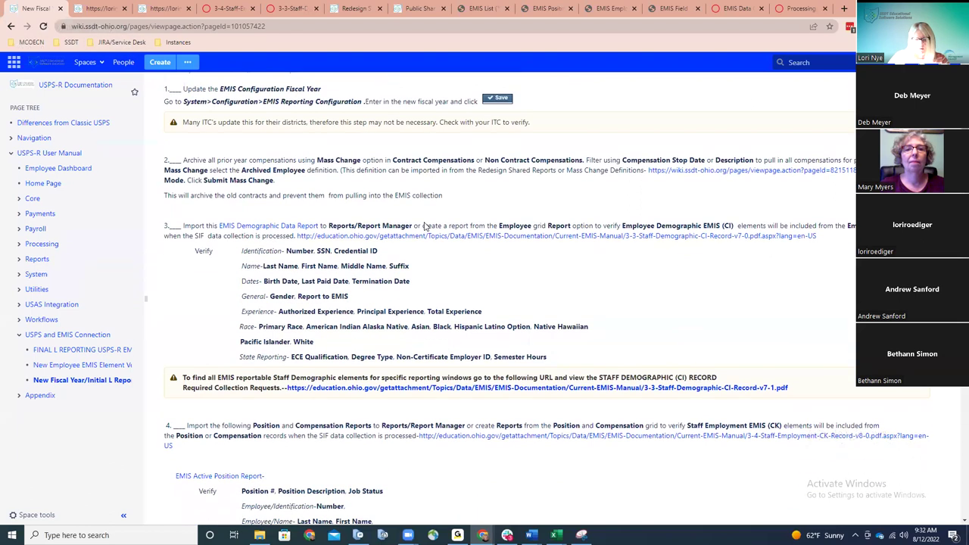
scroll(426, 225, "down", 2)
scroll(426, 225, "down", 7)
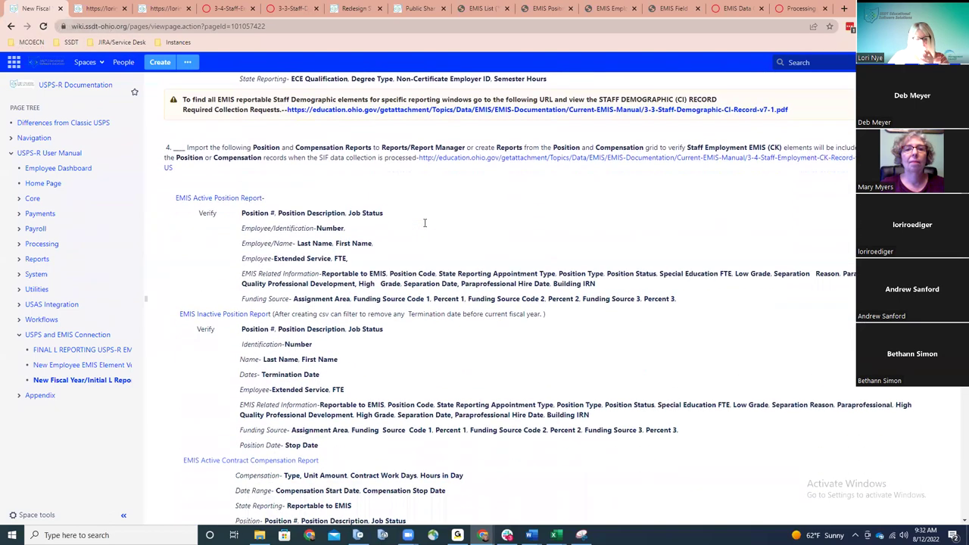
scroll(425, 224, "down", 6)
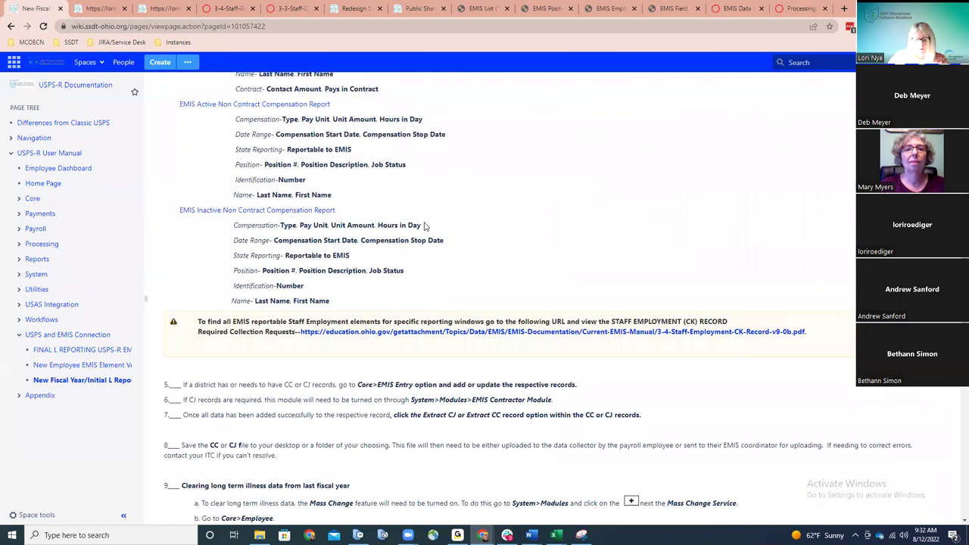
scroll(426, 225, "down", 7)
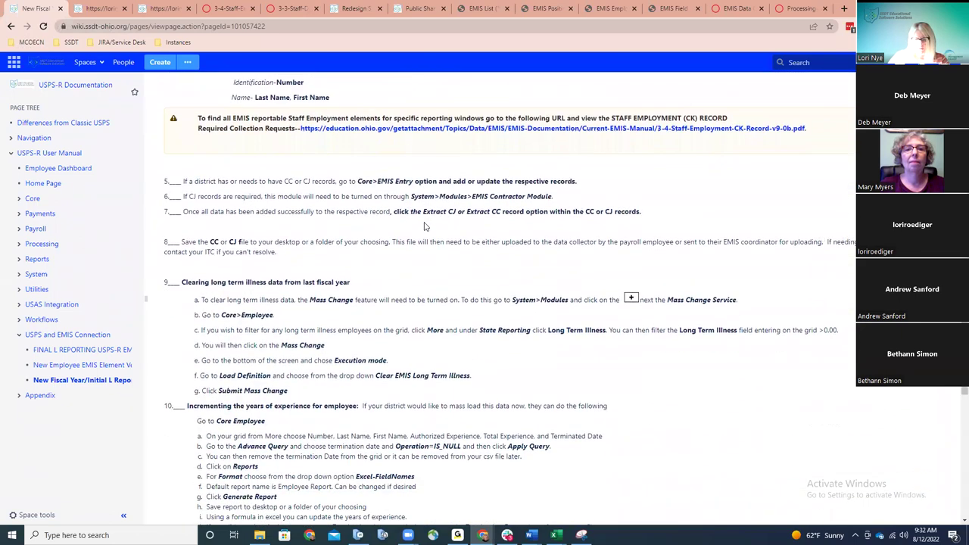
scroll(426, 225, "down", 1)
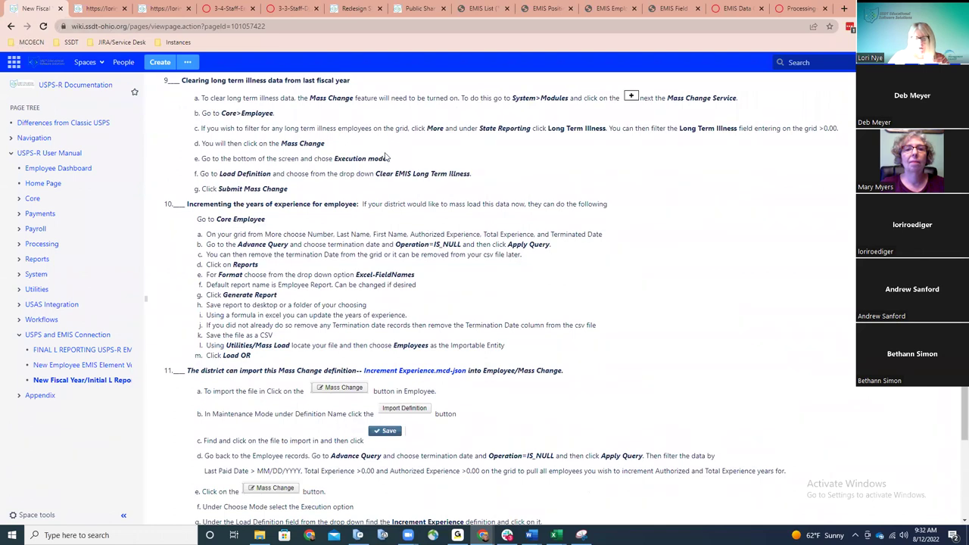
scroll(386, 157, "up", 1)
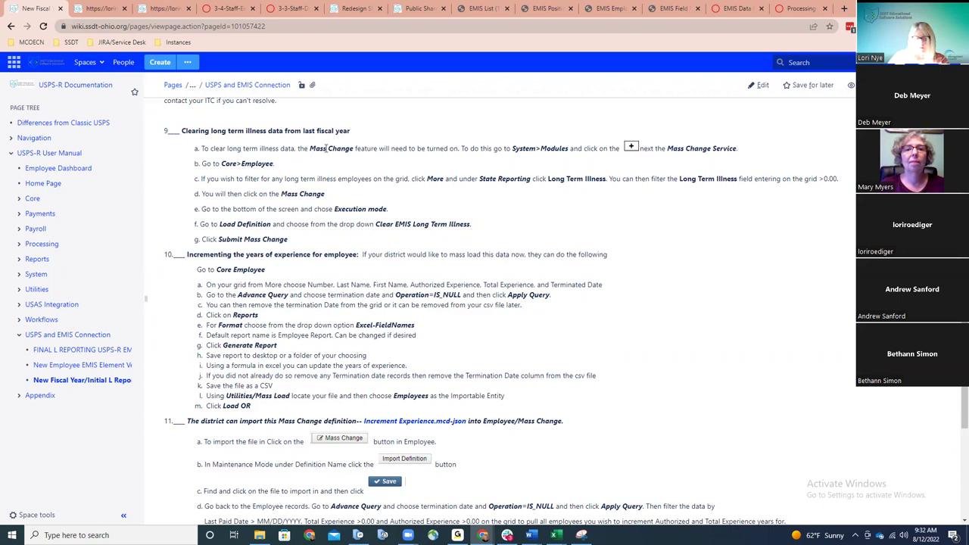
Examine the mass change definitions offered on the Redesign Shared Report or Mass Change Definitions wiki page.
left_click(355, 9)
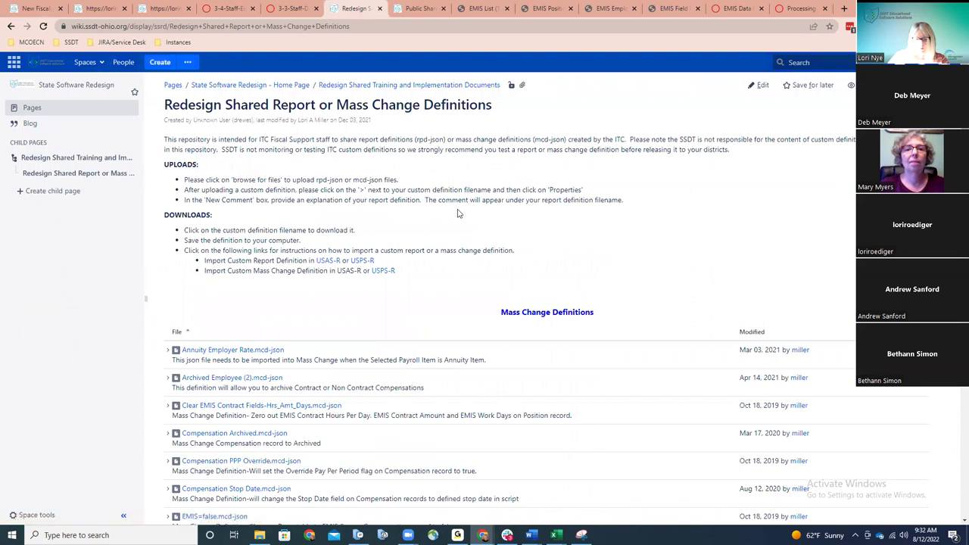
scroll(458, 213, "down", 1)
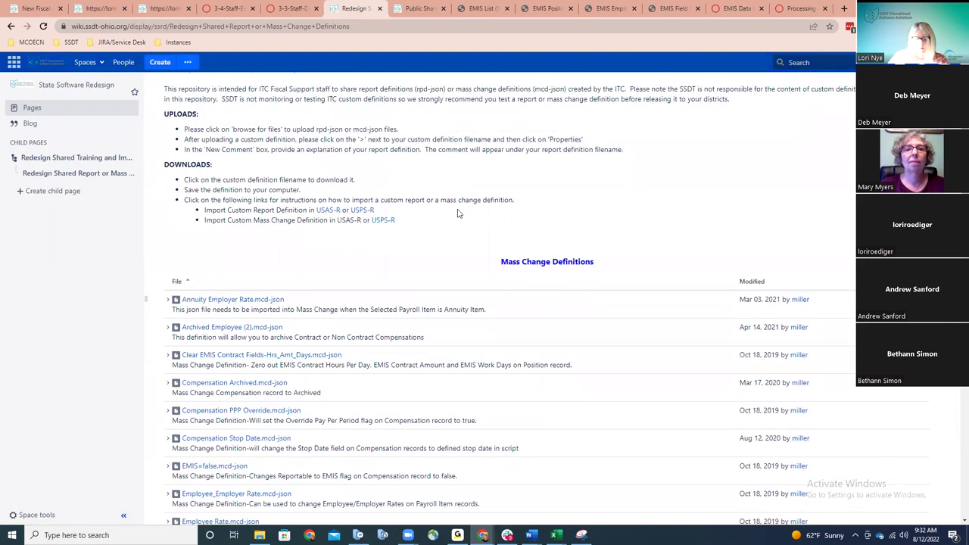
scroll(457, 214, "down", 2)
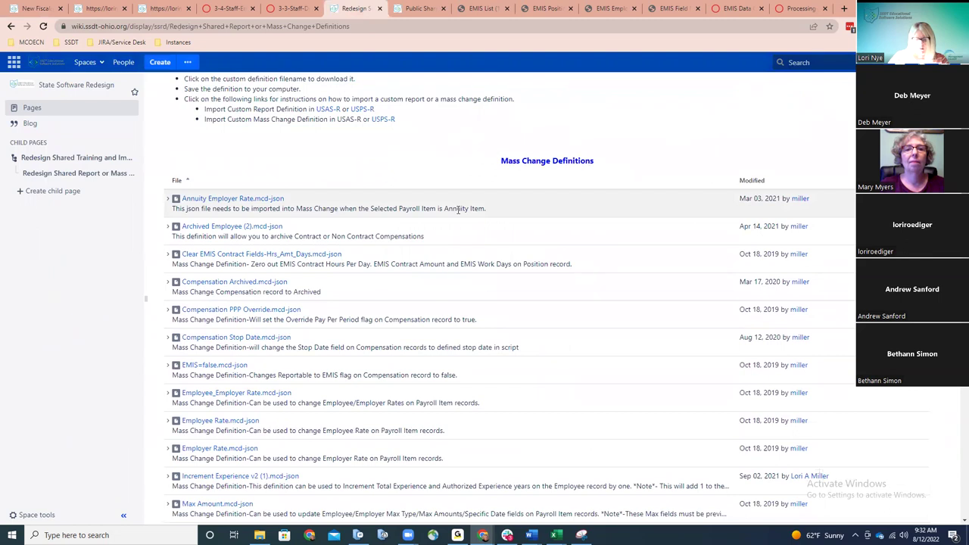
scroll(457, 209, "up", 3)
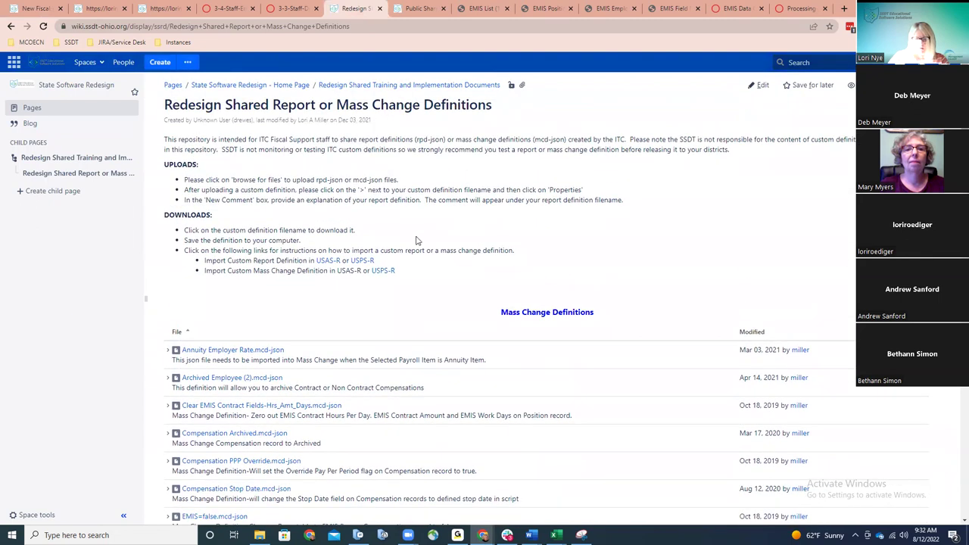
scroll(415, 241, "down", 1)
scroll(416, 241, "down", 1)
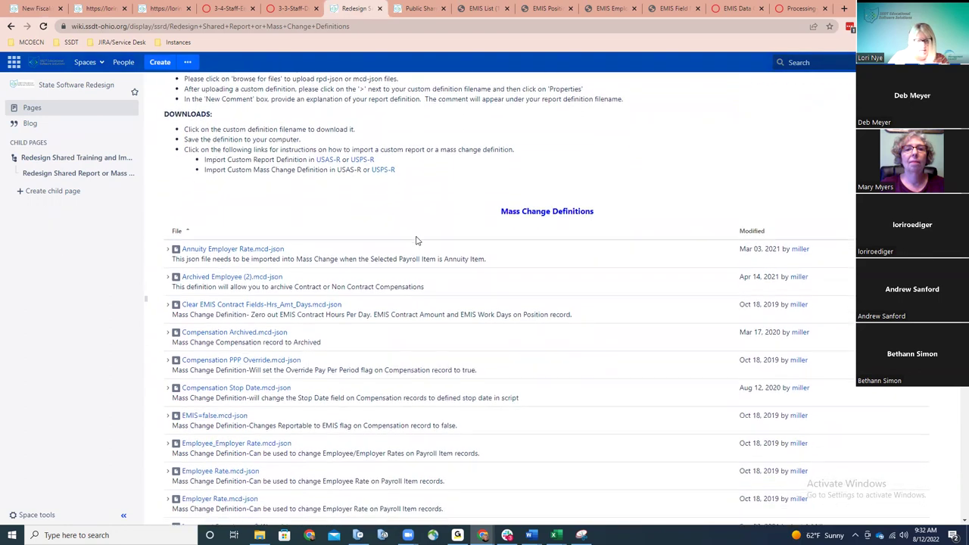
scroll(416, 240, "down", 1)
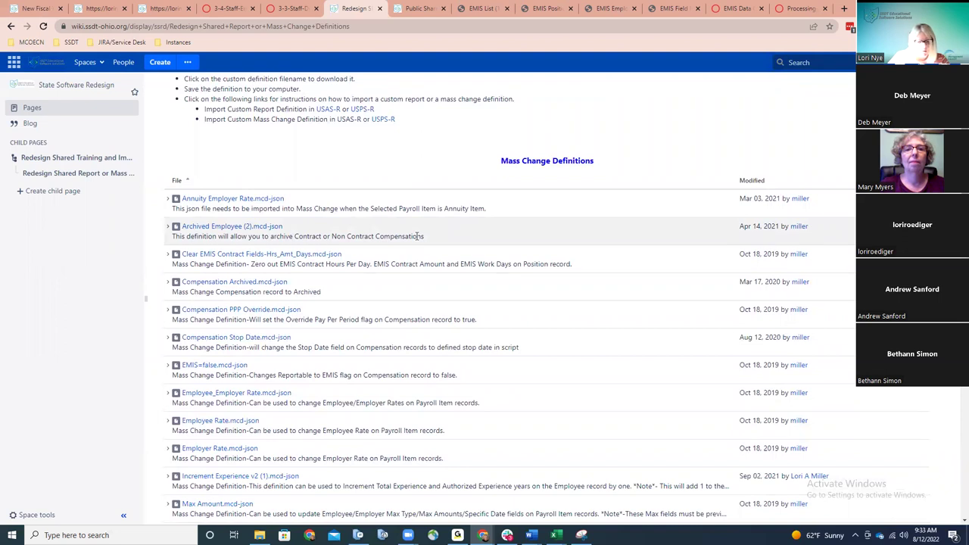
scroll(416, 236, "down", 1)
scroll(416, 241, "down", 1)
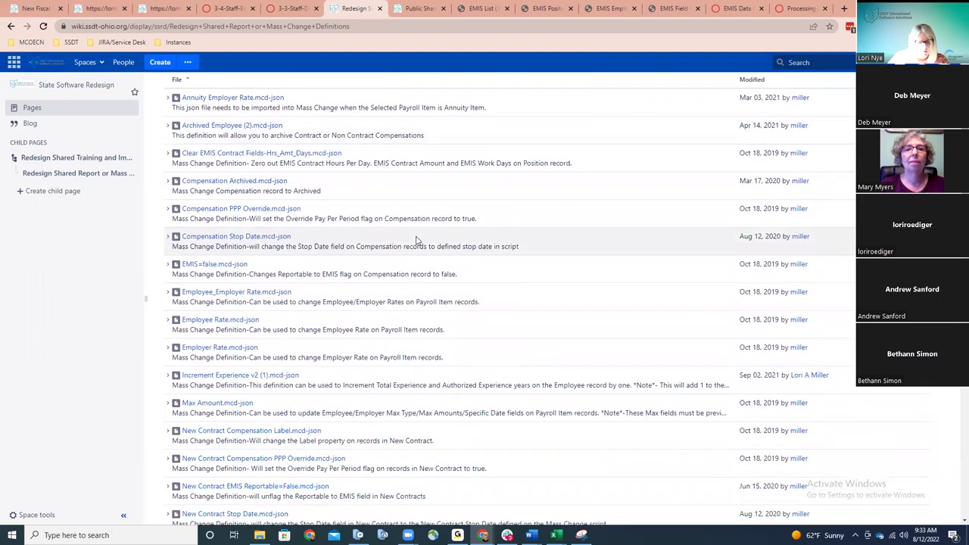
scroll(415, 241, "down", 2)
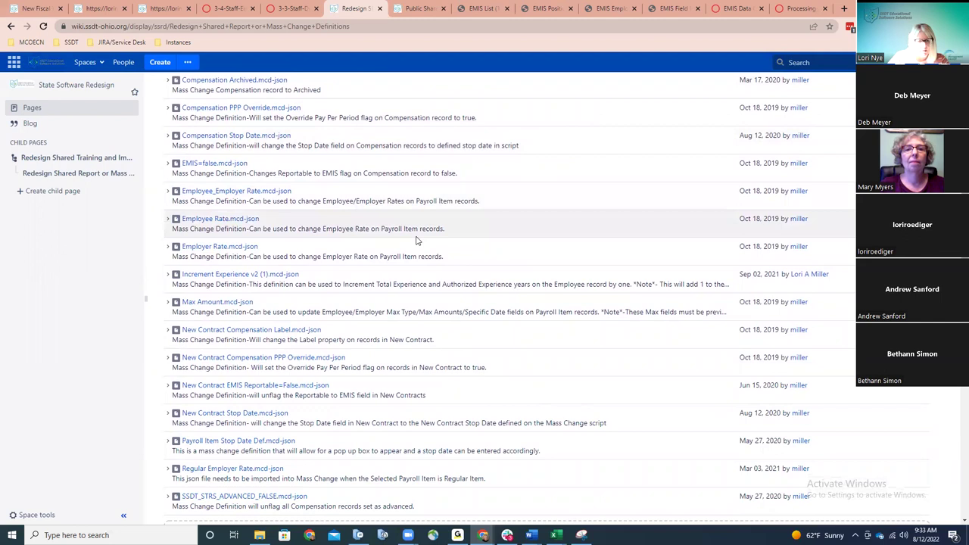
scroll(416, 241, "up", 4)
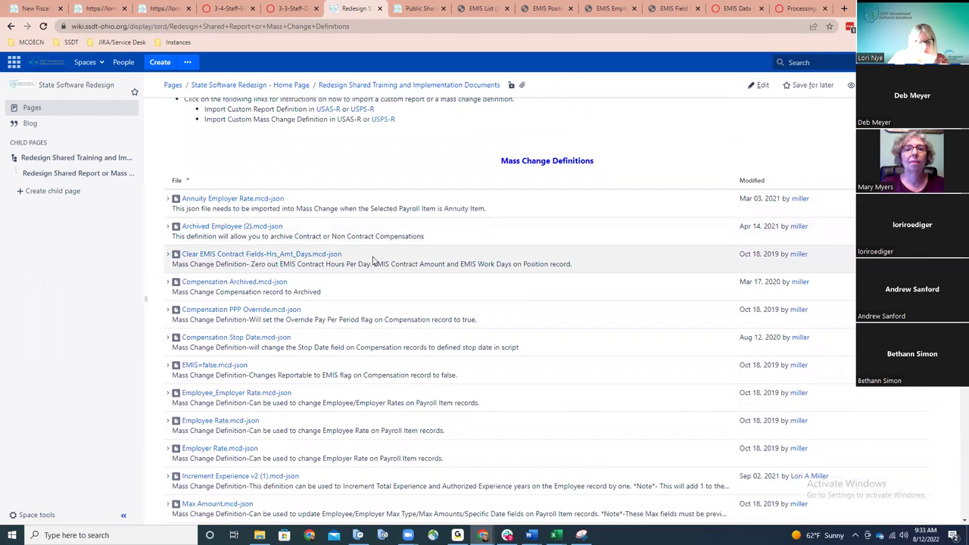
Switch back to USPS-R, open the Employees grid and filter Long Term Illness by >0.
key("ctrl+1")
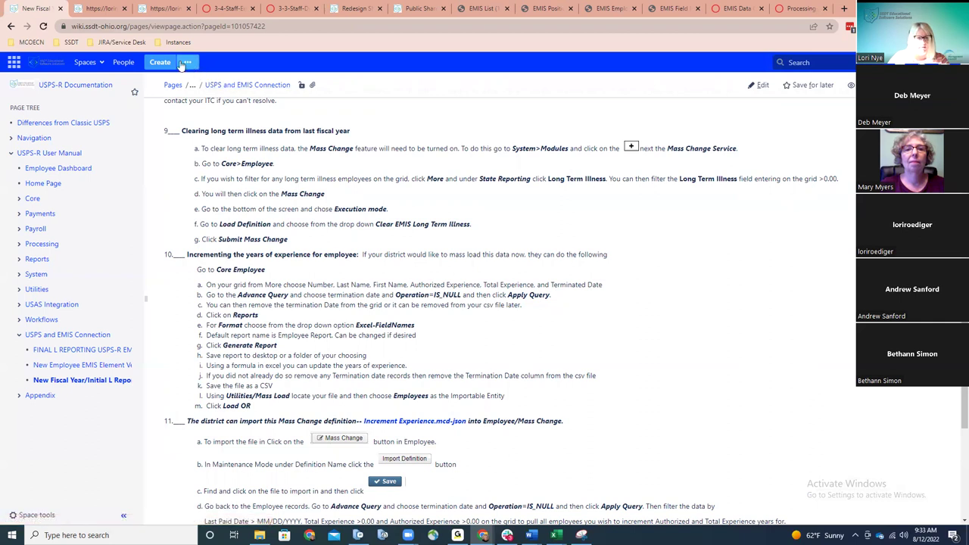
left_click(100, 8)
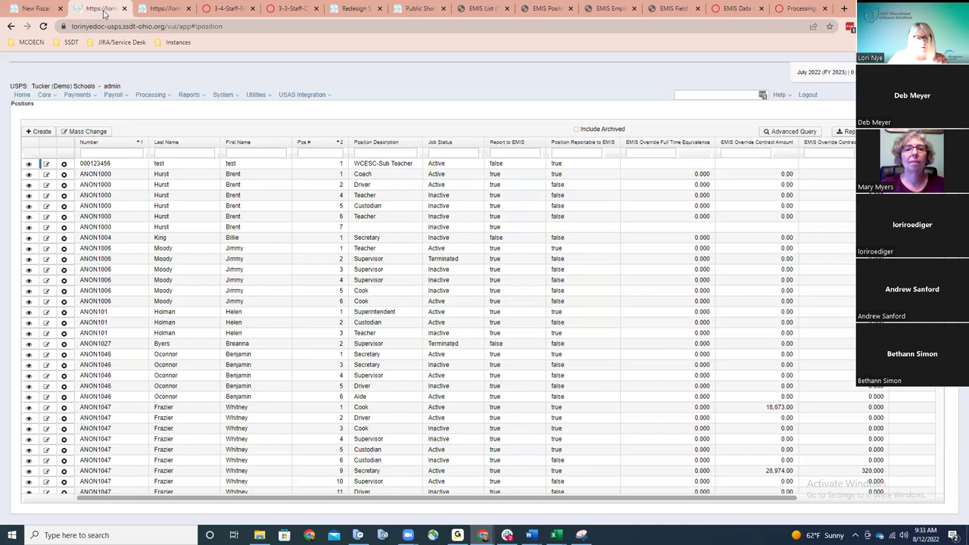
left_click(48, 95)
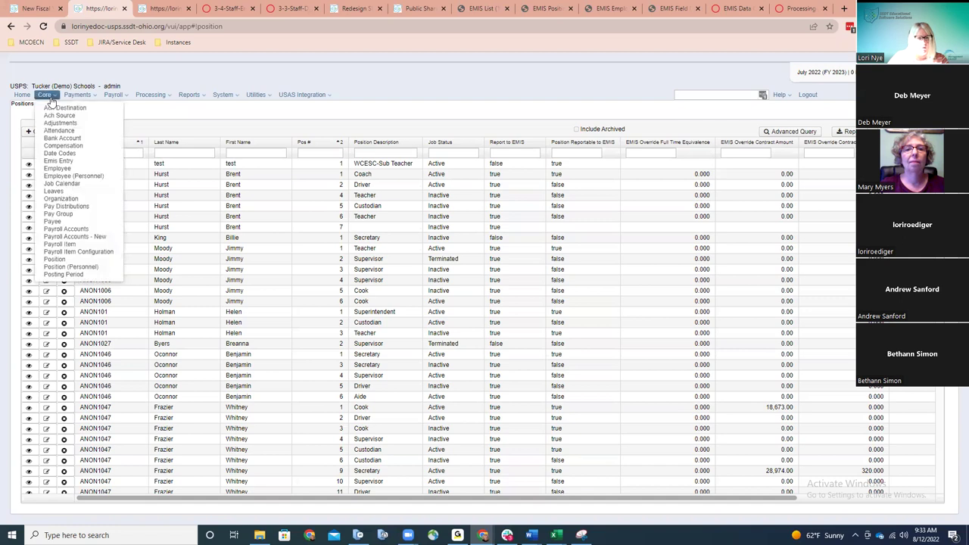
left_click(59, 168)
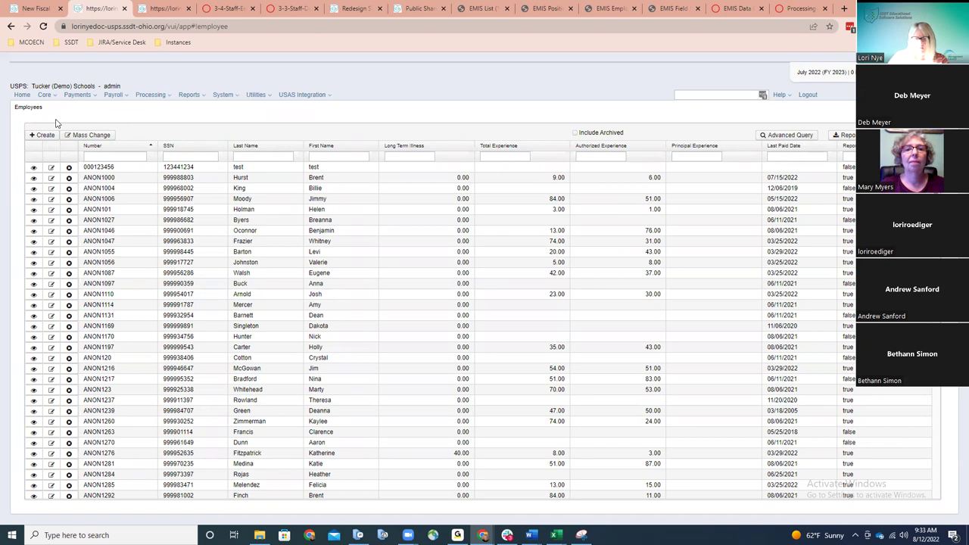
left_click(393, 156)
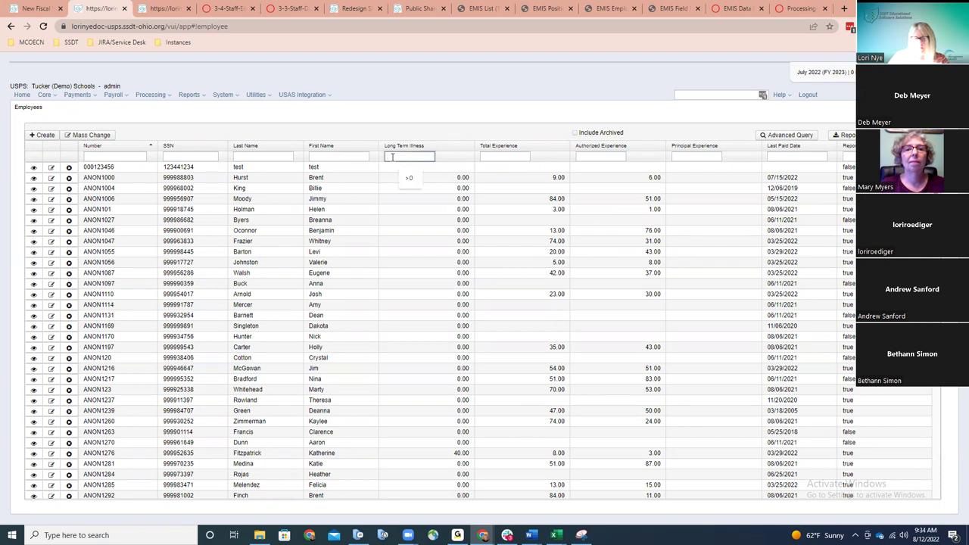
left_click(408, 180)
left_click(409, 180)
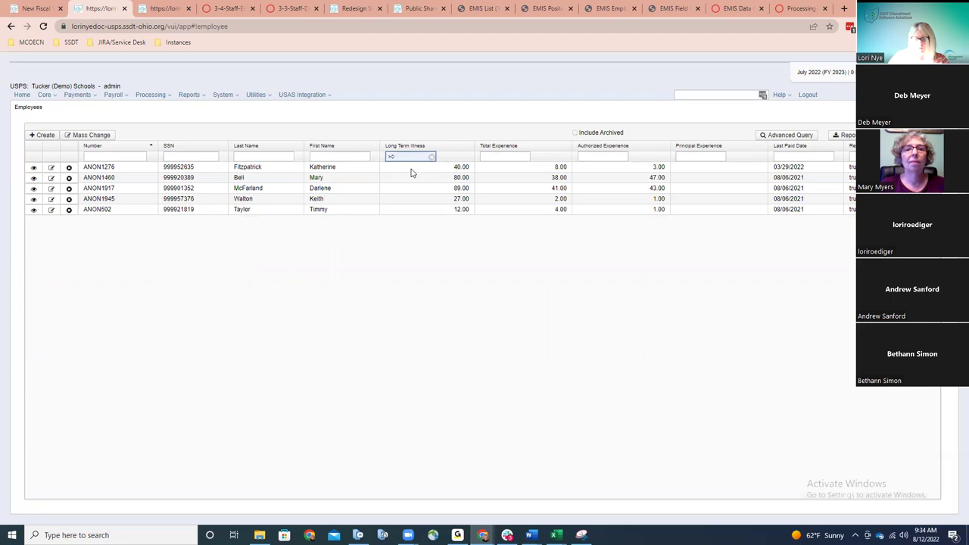
Open the first filtered employee's record, examine the Long Term Illness field under State Reporting, and close the record without saving.
left_click(51, 167)
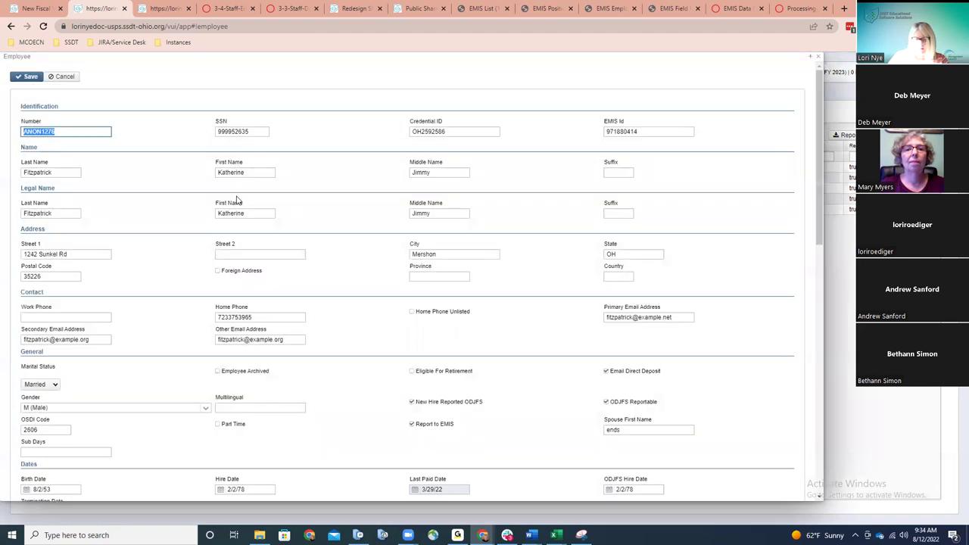
scroll(237, 199, "down", 2)
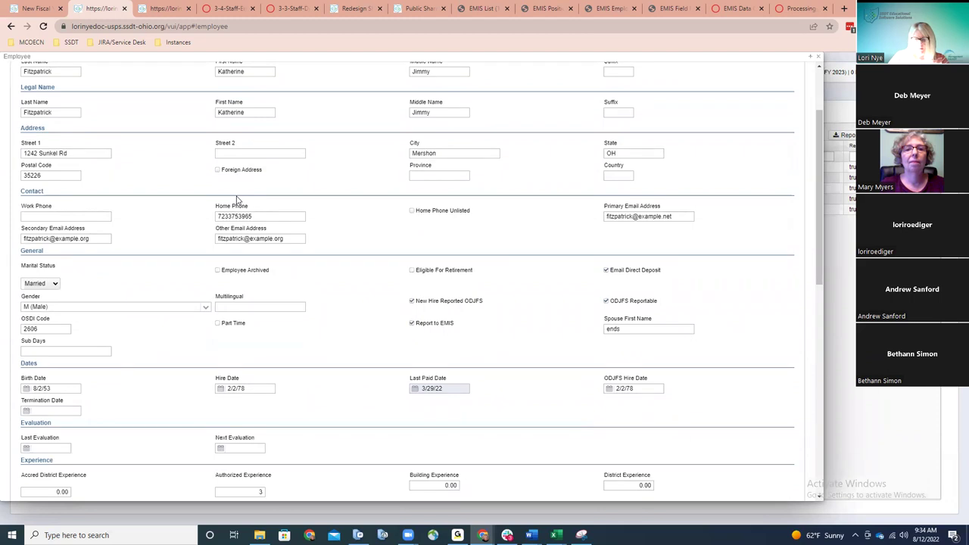
scroll(237, 199, "down", 2)
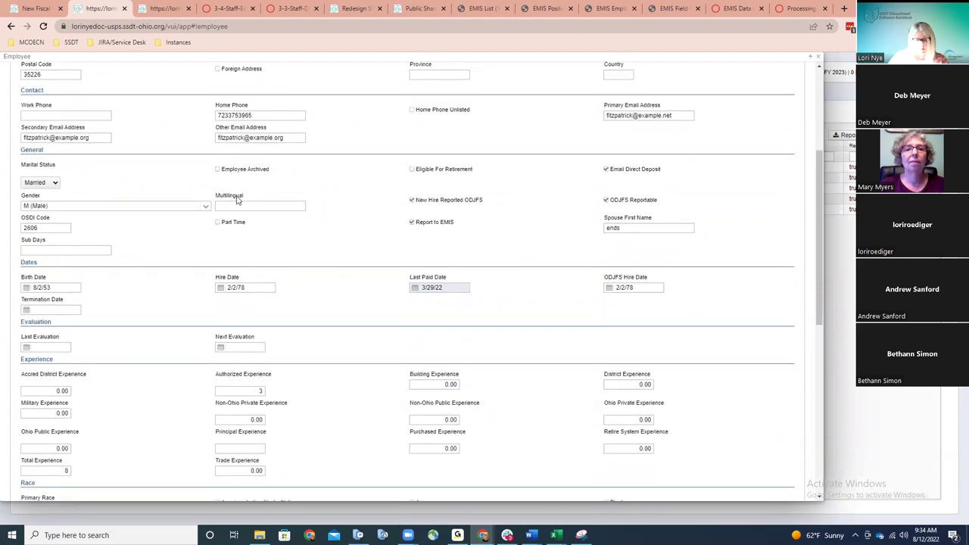
scroll(237, 199, "down", 3)
scroll(237, 197, "down", 3)
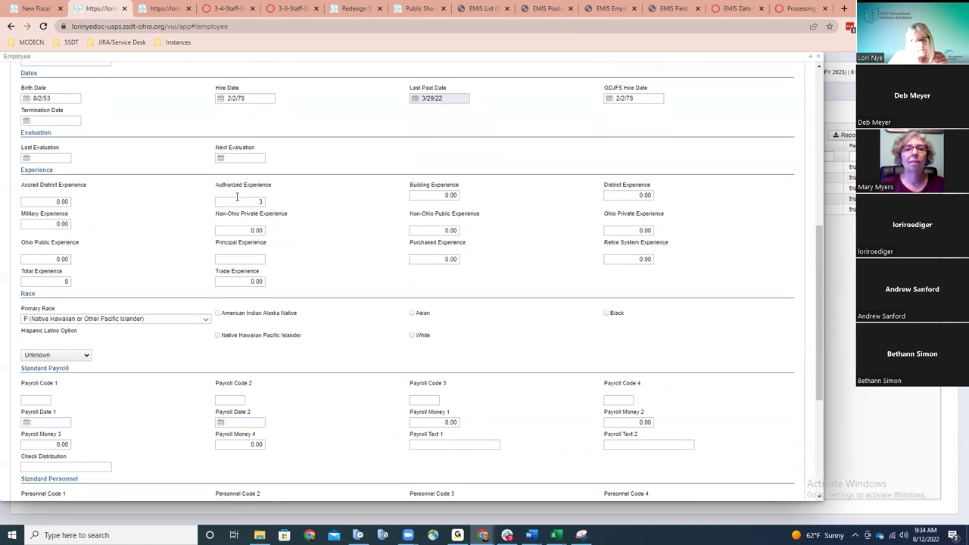
scroll(237, 199, "down", 2)
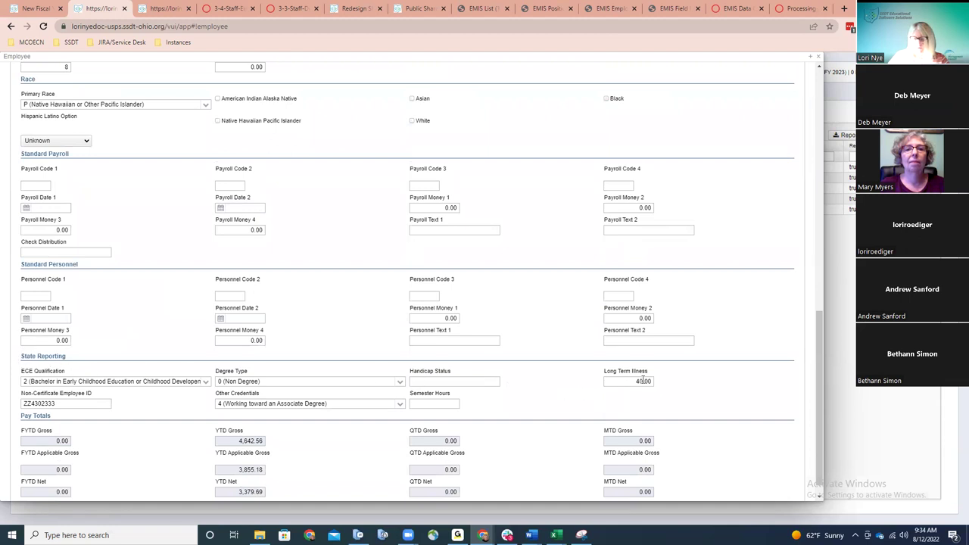
left_click(818, 57)
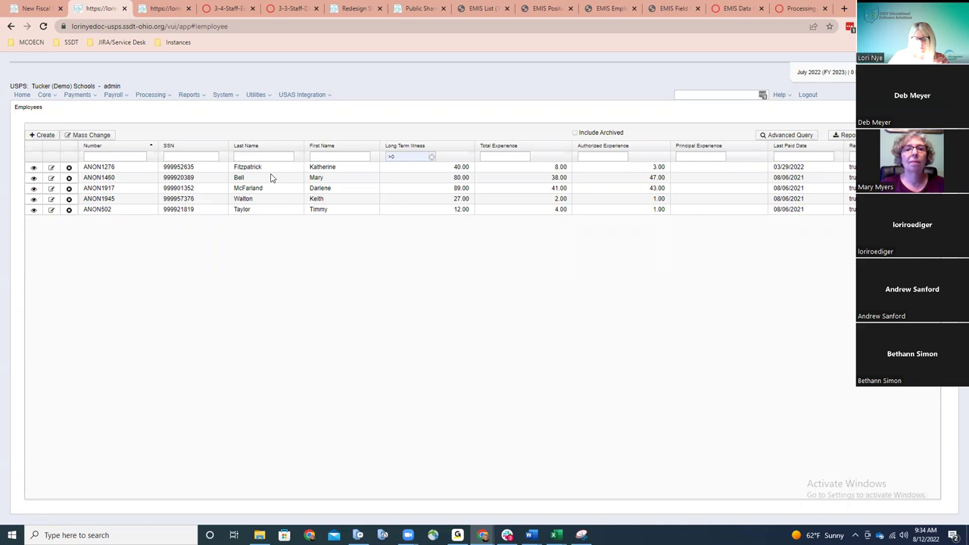
Load the Clear Employee Long Term Illness (SSDT) mass change definition and submit it in Execution mode for the filtered employees.
left_click(110, 135)
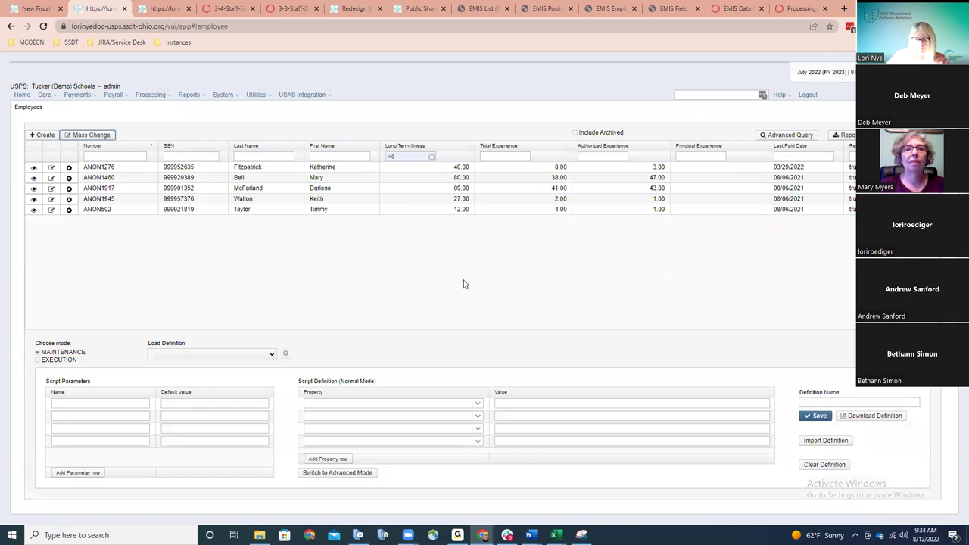
left_click(271, 355)
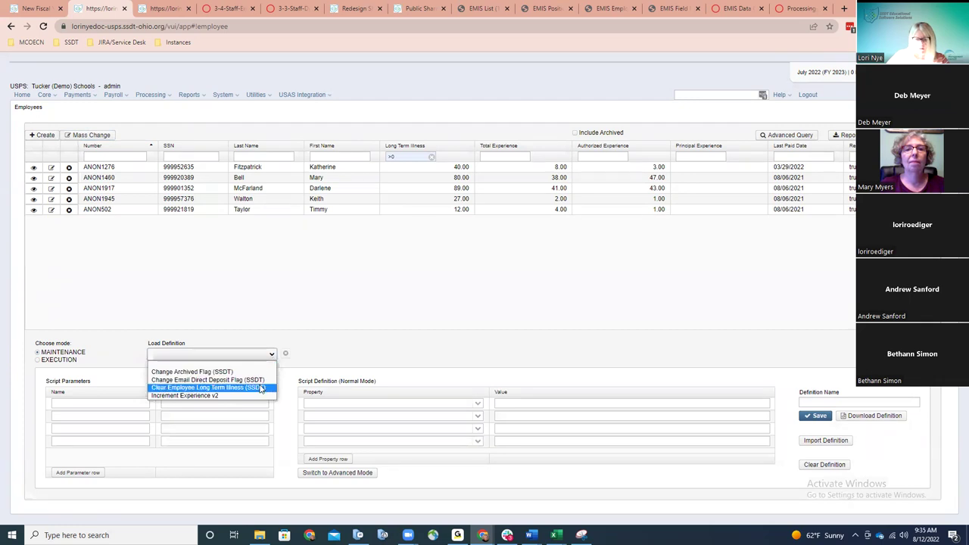
left_click(261, 388)
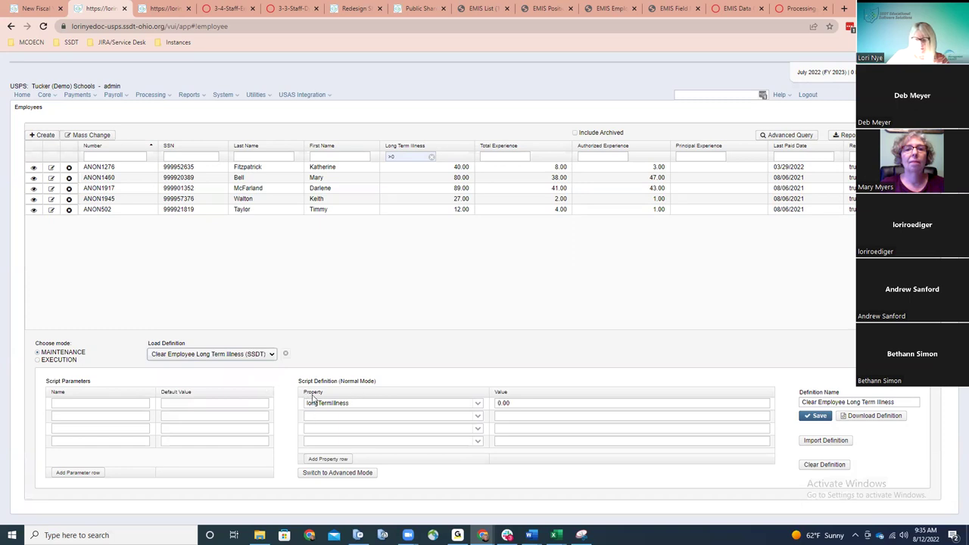
left_click(66, 361)
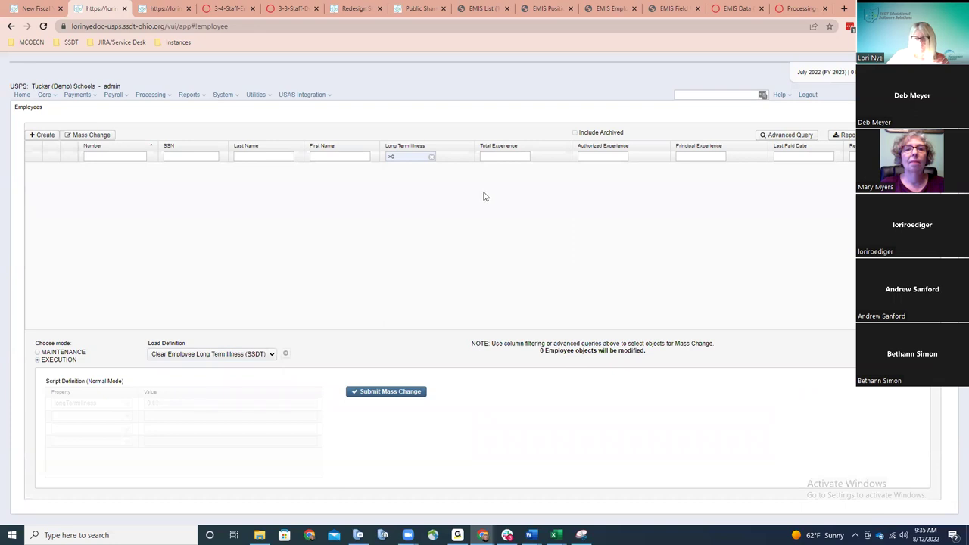
Clear the Long Term Illness filter and reapply >0 on the Employees grid to check the mass change.
left_click(432, 157)
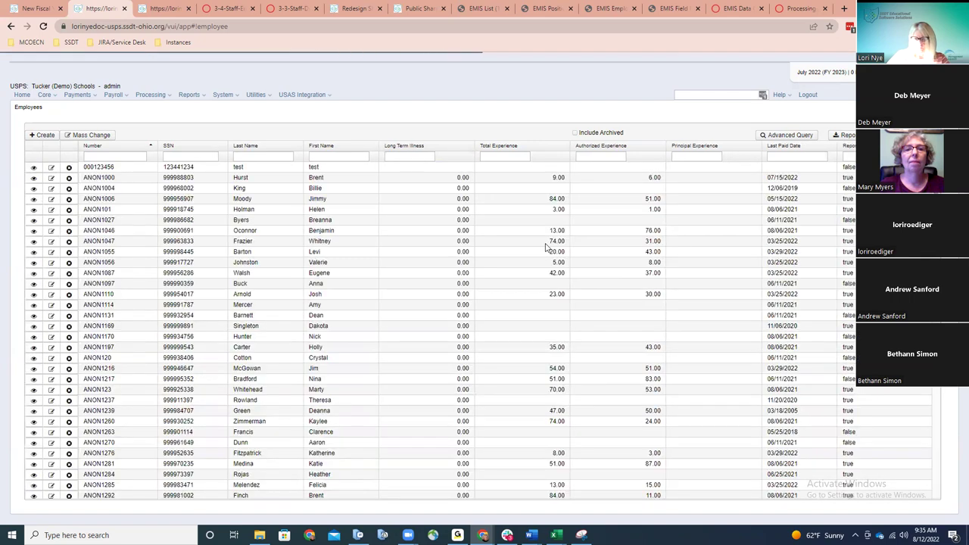
left_click(396, 157)
type(">0")
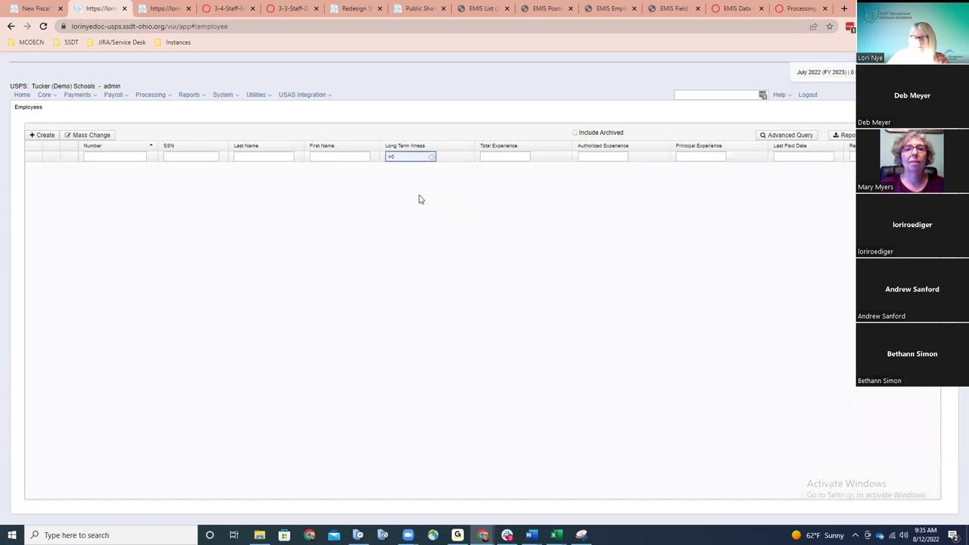
Clear the Long Term Illness filter on the Employees grid, then consult checklist items 10 and 11 and the shared mass change definitions page.
left_click(431, 157)
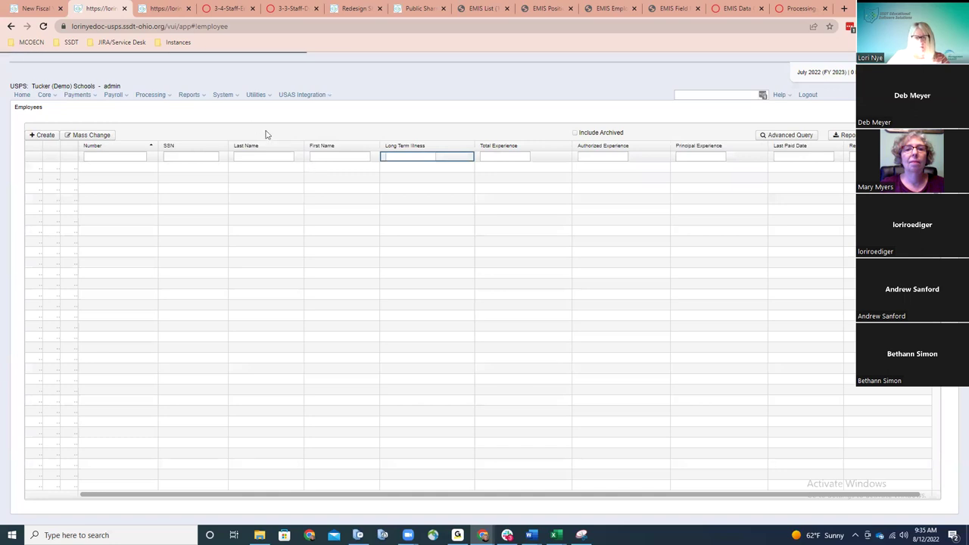
left_click(32, 9)
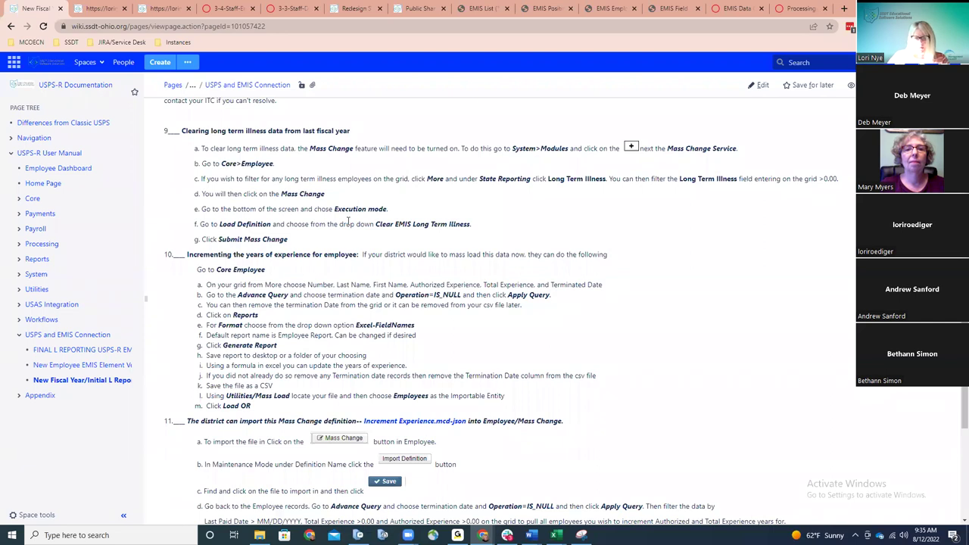
scroll(347, 221, "down", 1)
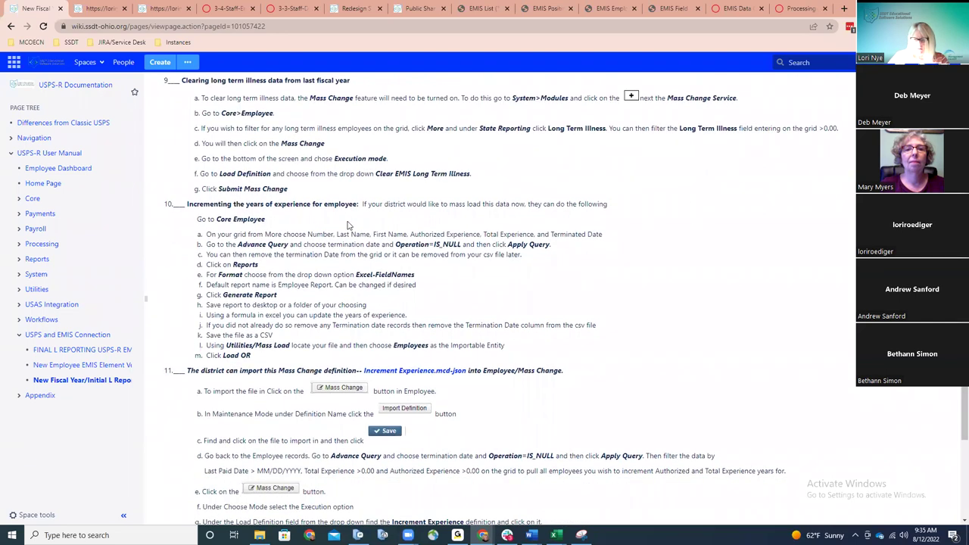
scroll(347, 225, "down", 1)
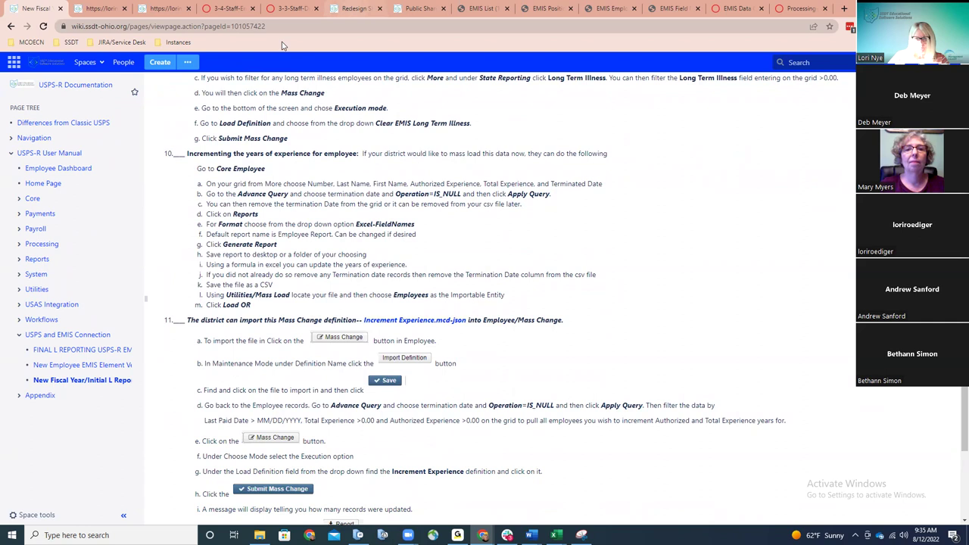
left_click(355, 9)
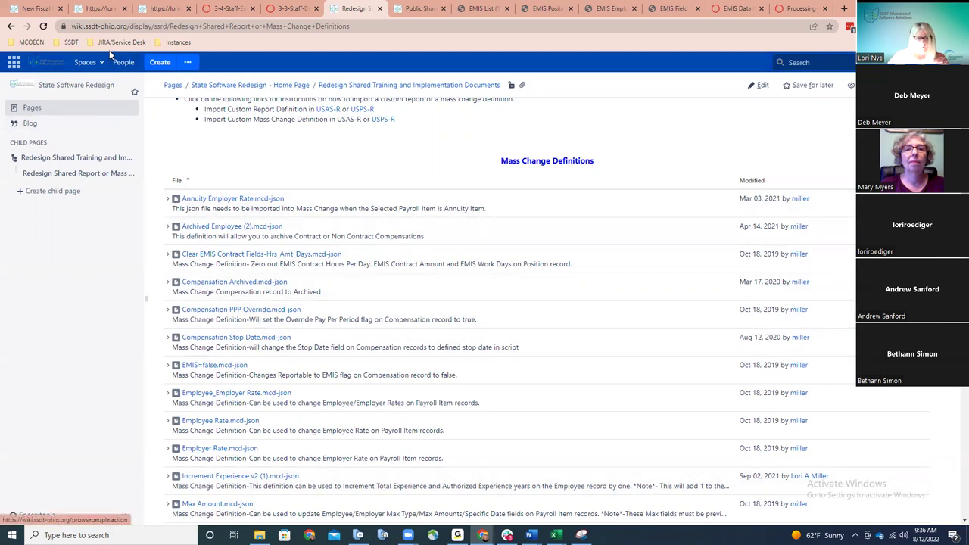
Return to the USPS-R Employees grid and load the Increment Experience v2 mass change definition in Maintenance mode.
left_click(105, 8)
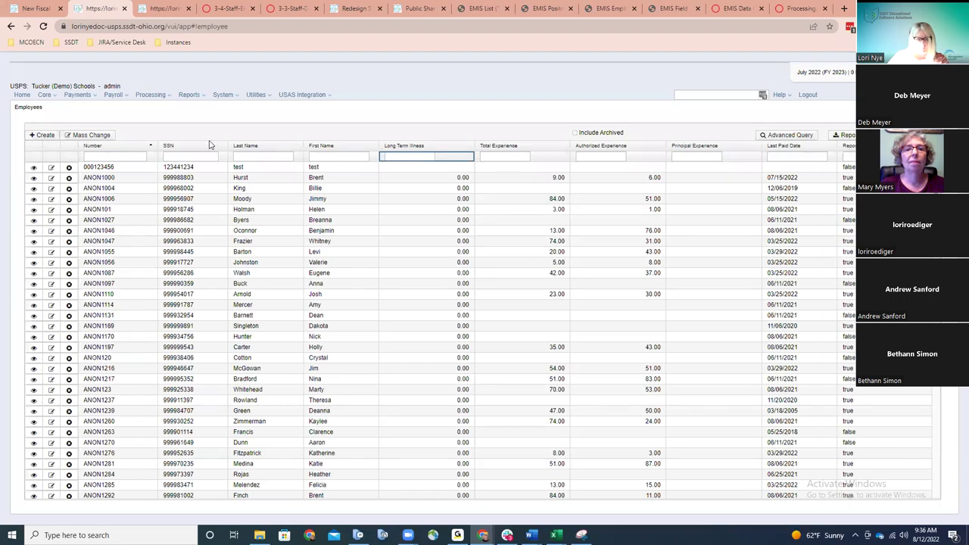
left_click(101, 135)
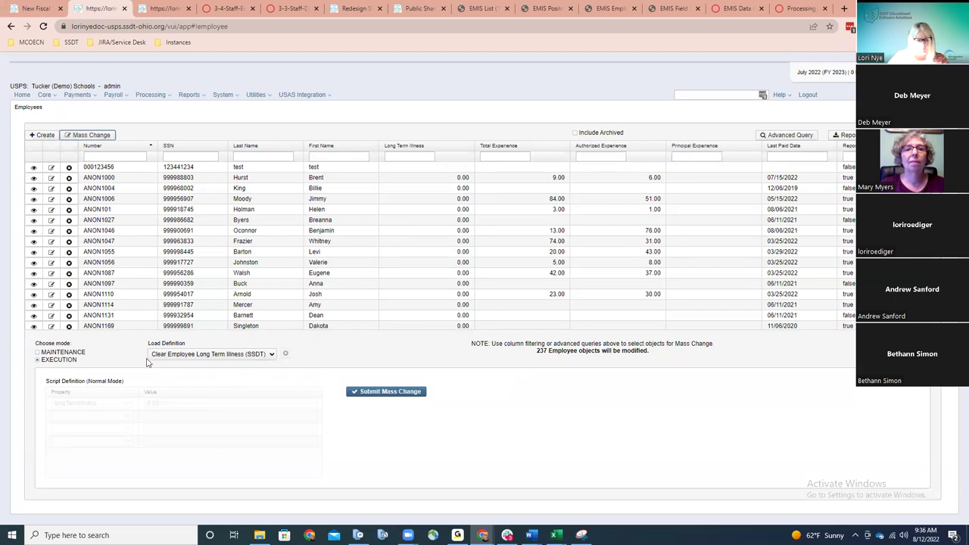
left_click(64, 352)
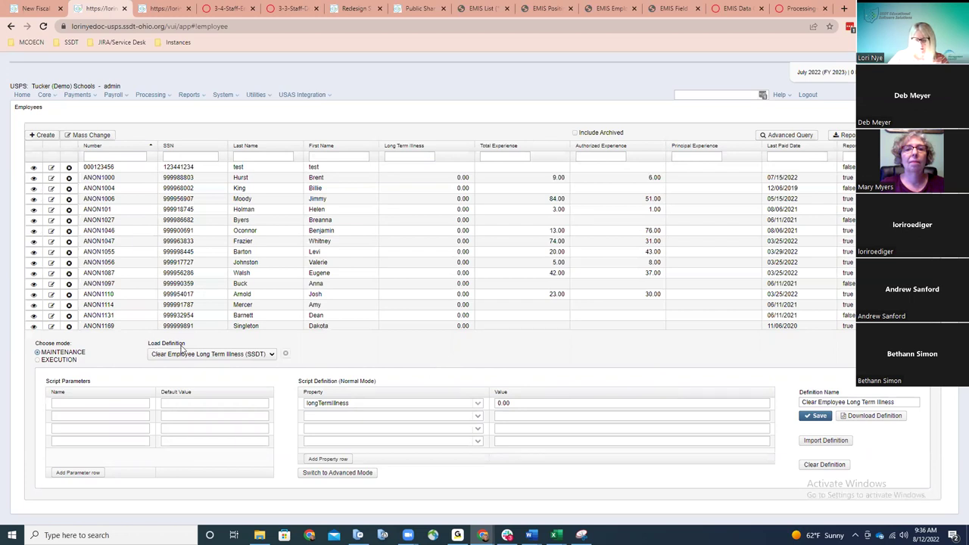
left_click(272, 354)
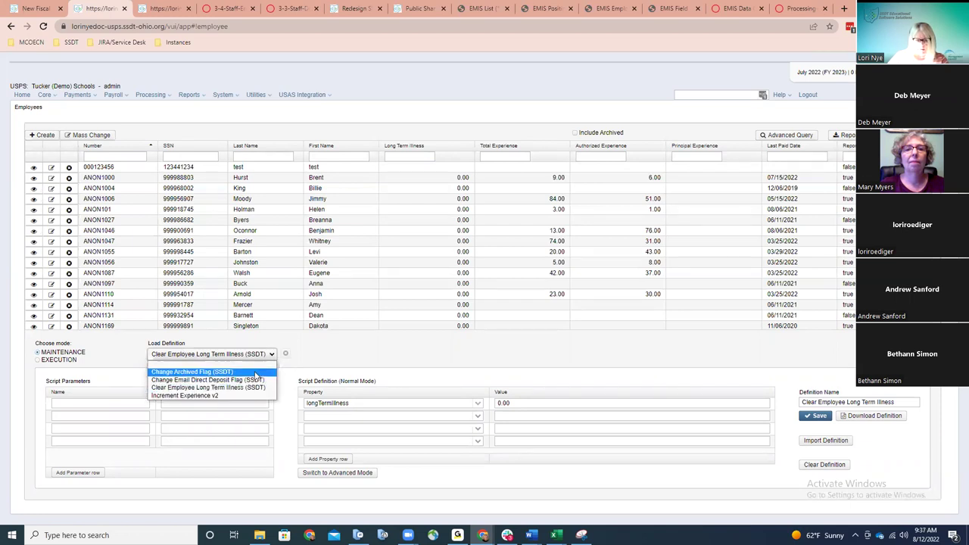
left_click(174, 396)
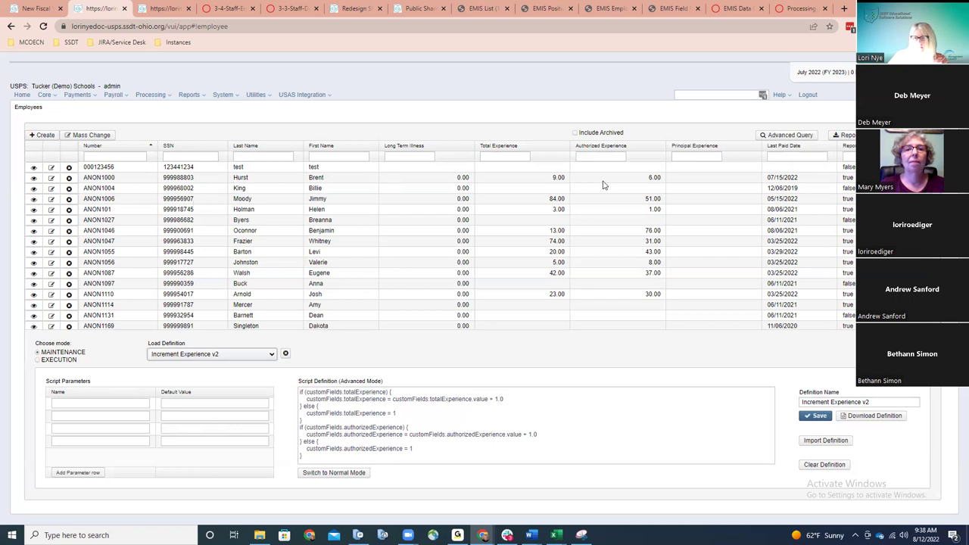
Try to submit the Increment Experience v2 mass change in Execution mode for all employees on the unfiltered grid.
left_click(66, 361)
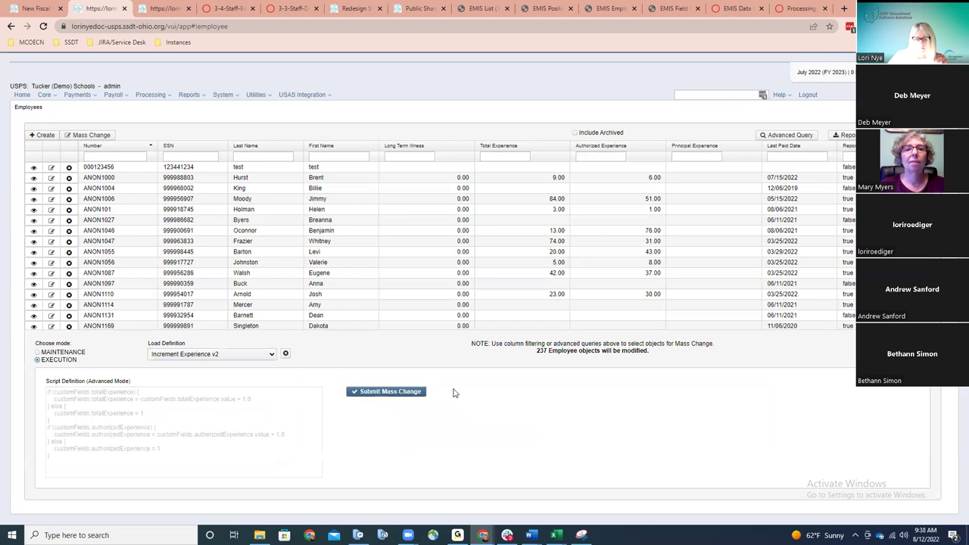
left_click(424, 391)
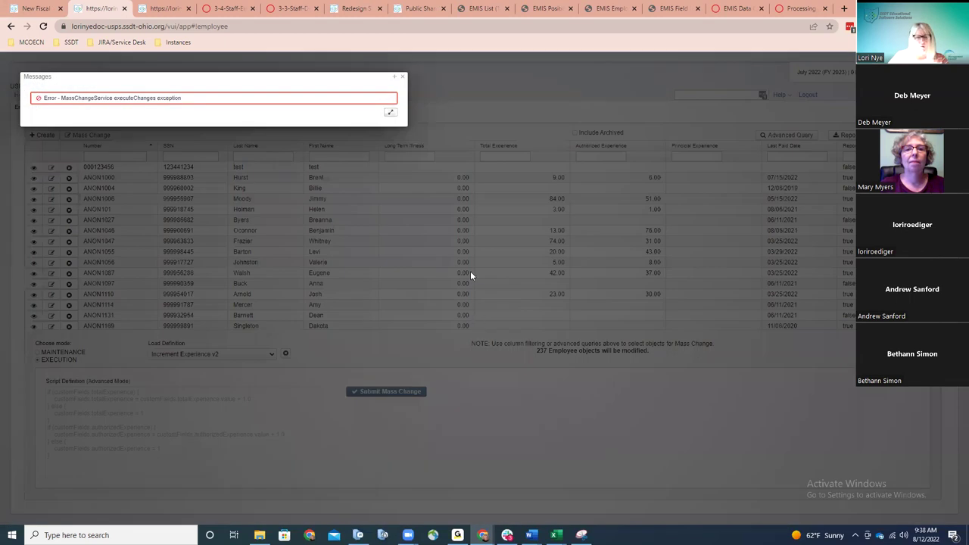
left_click(404, 79)
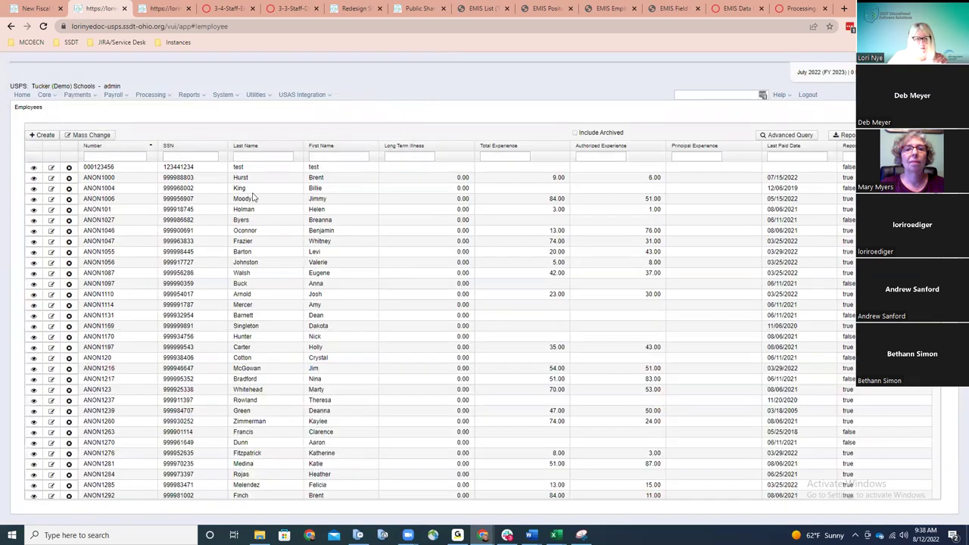
Filter the Employees grid by a single employee's last name and submit the Increment Experience v2 mass change for that employee.
left_click(273, 155)
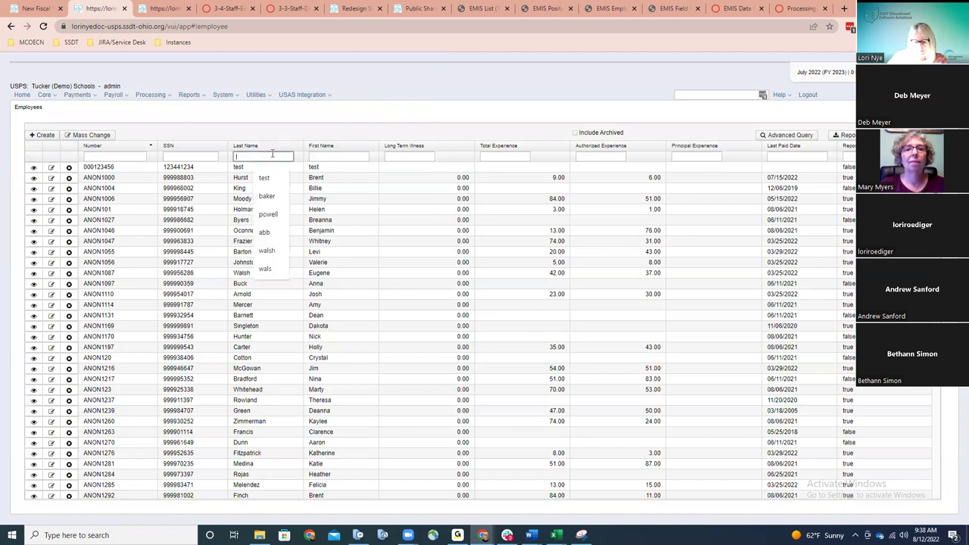
type("hurst")
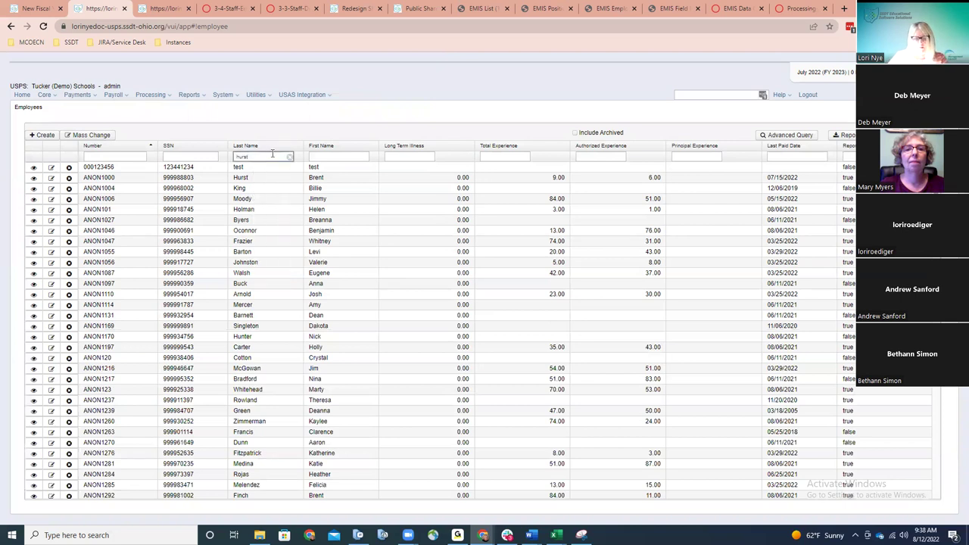
left_click(83, 136)
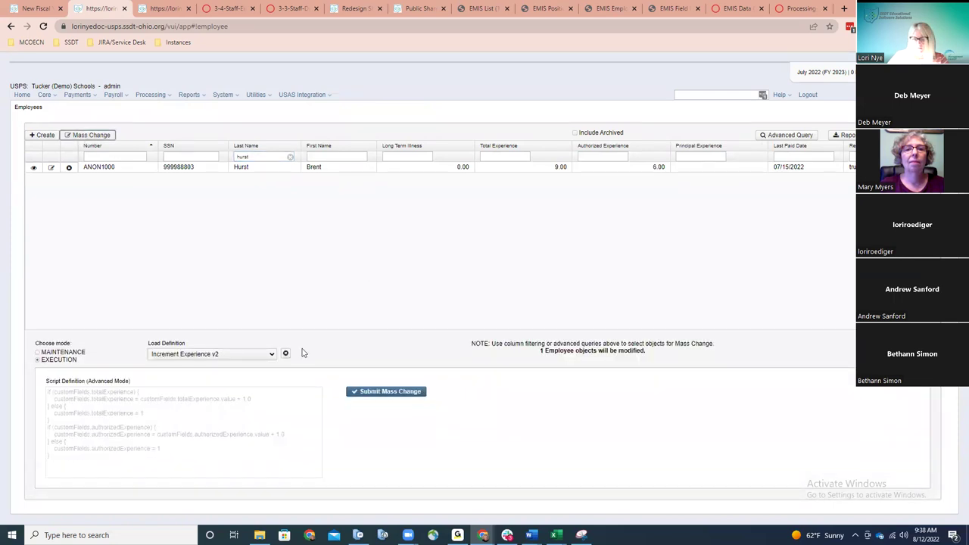
left_click(367, 395)
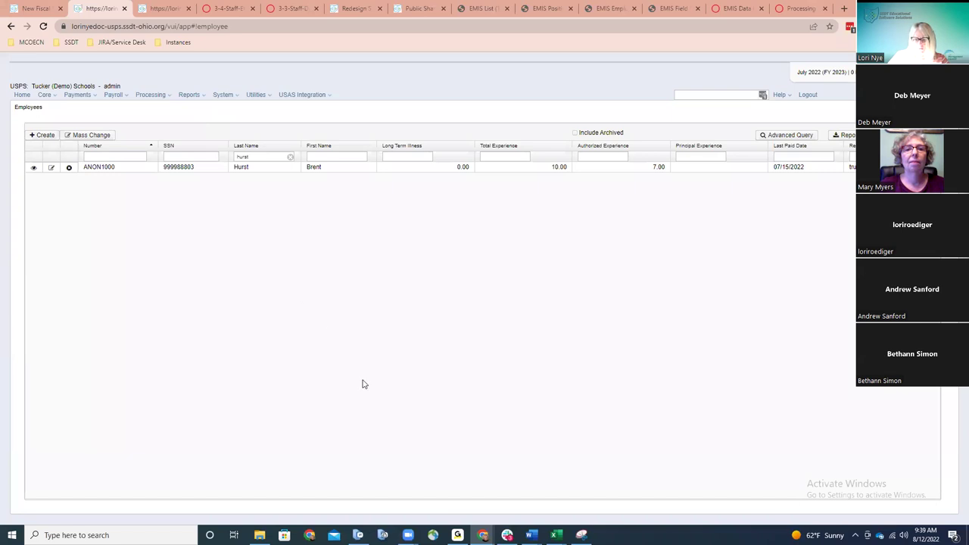
Switch to the EMIS Years of Experience workbook in Excel and autofit the reportToEmis and authorized, total and principal experience columns.
mouse_move(555, 534)
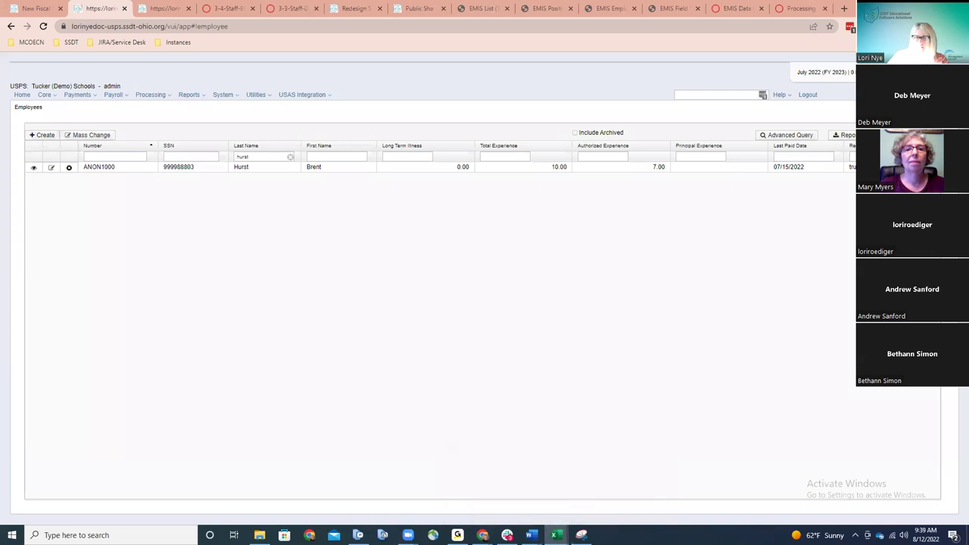
key("alt+Tab")
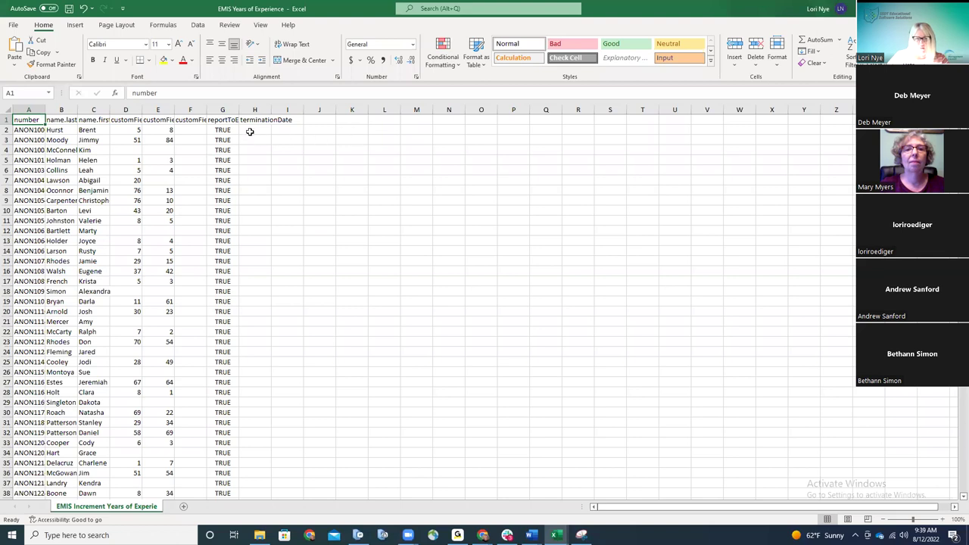
double_click(239, 110)
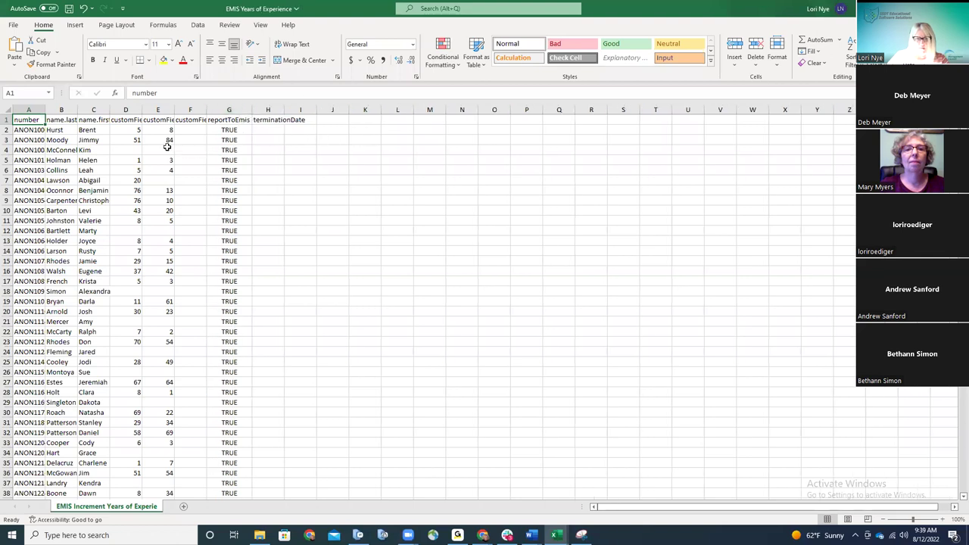
double_click(141, 110)
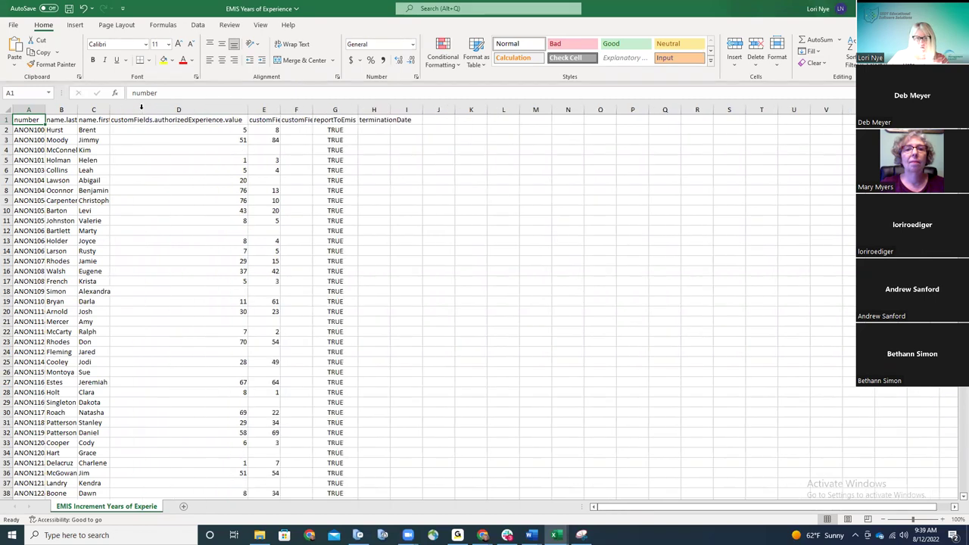
double_click(280, 110)
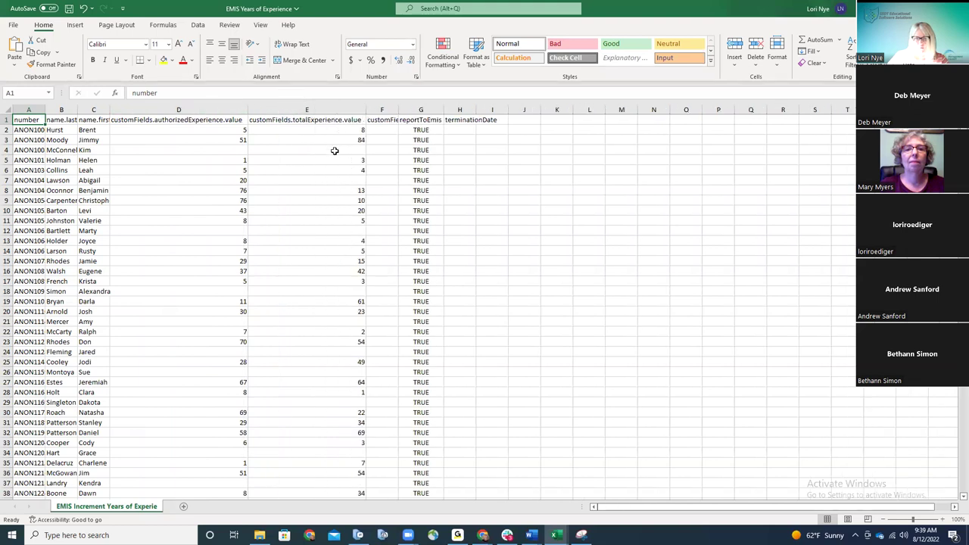
double_click(396, 110)
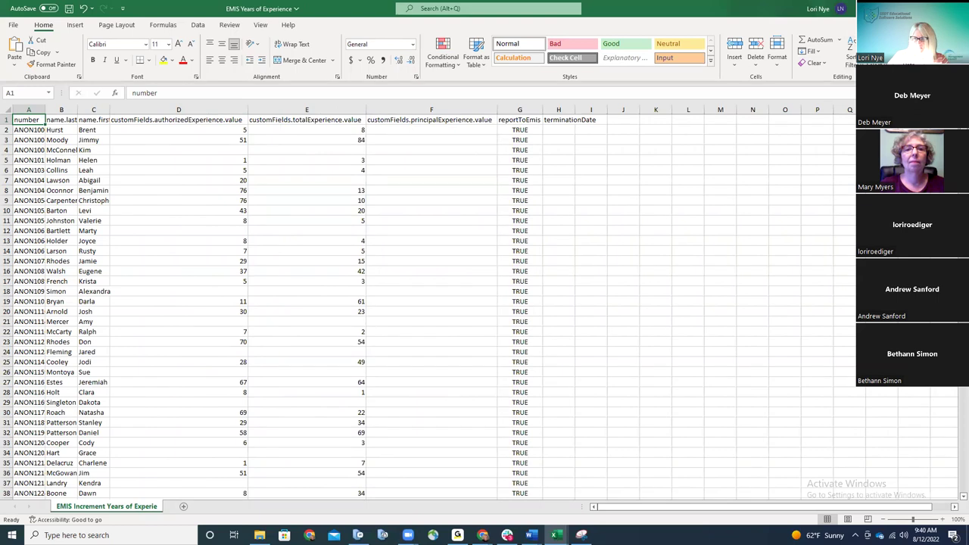
Switch back to USPS-R, open the Mass Load utility and examine its Importable Entities without choosing one.
key("alt+Tab")
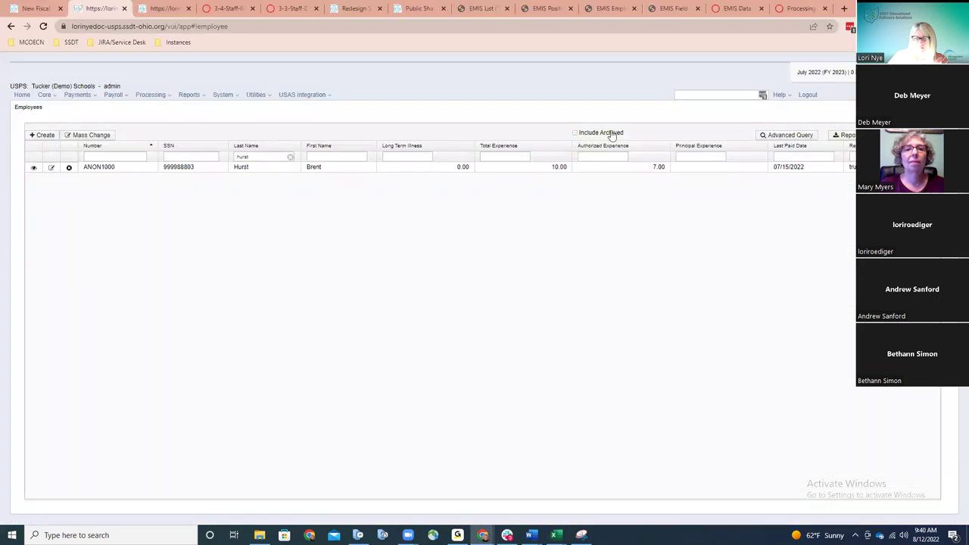
left_click(249, 96)
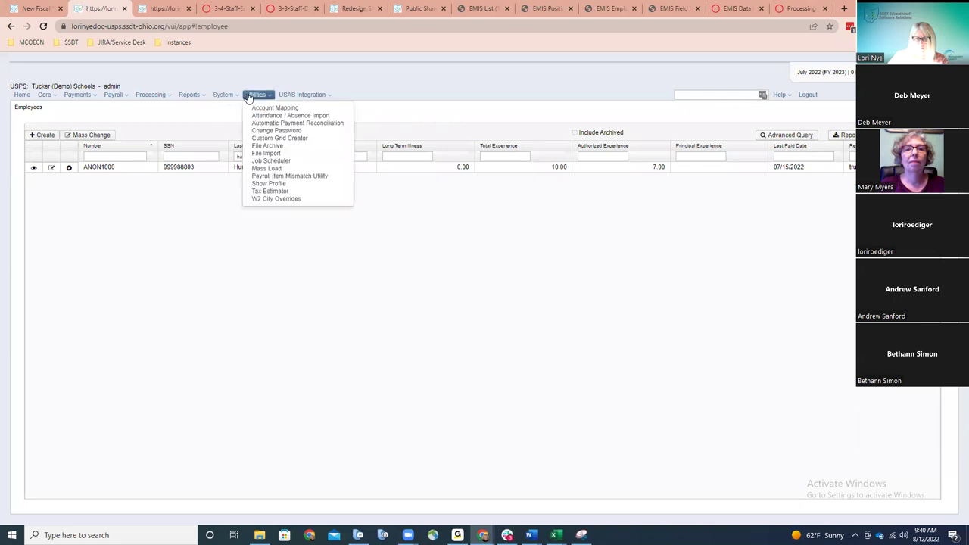
left_click(265, 168)
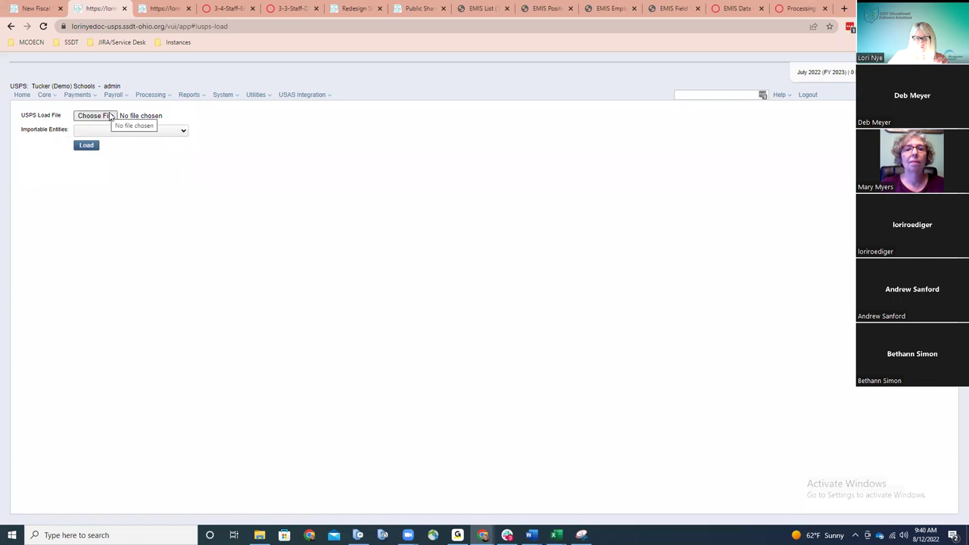
left_click(182, 132)
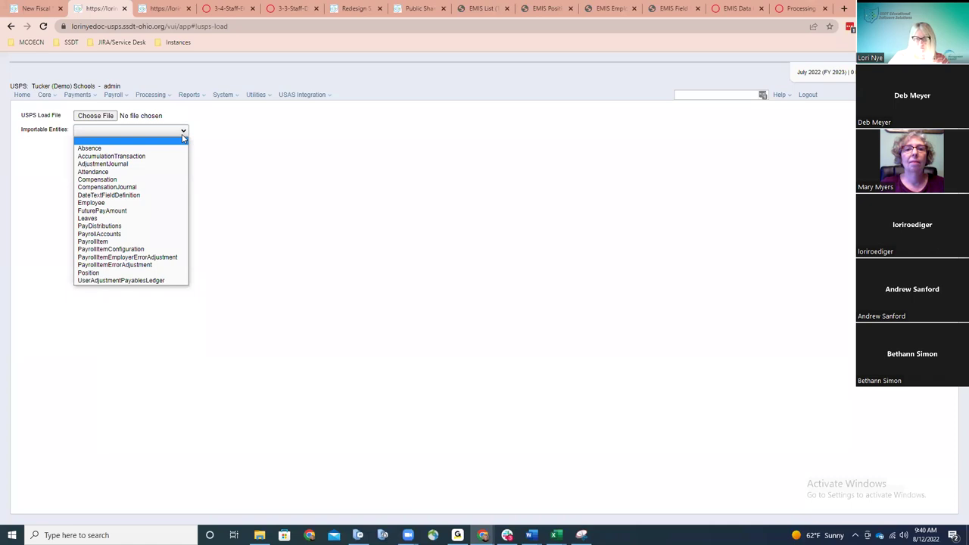
left_click(233, 134)
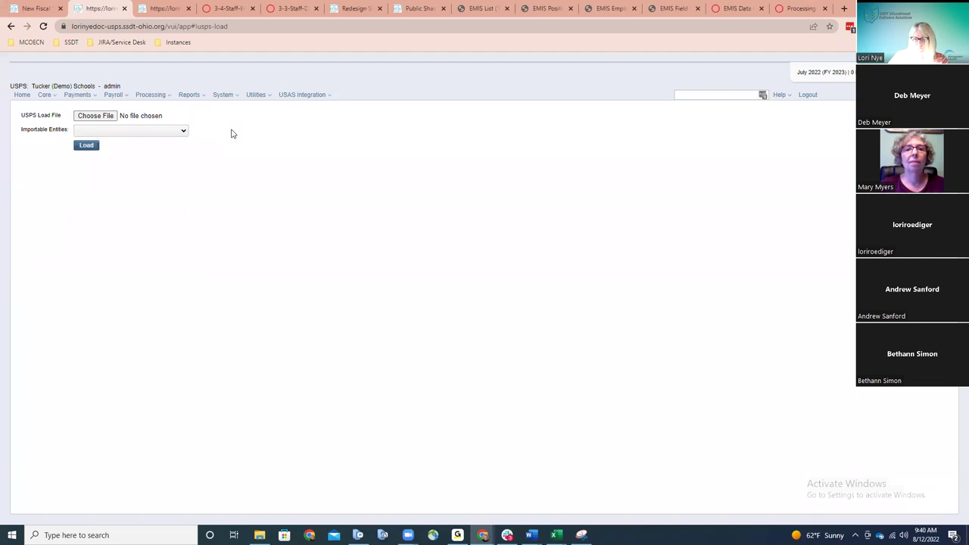
Return to the Employees grid and sort it by Principal Experience.
left_click(50, 95)
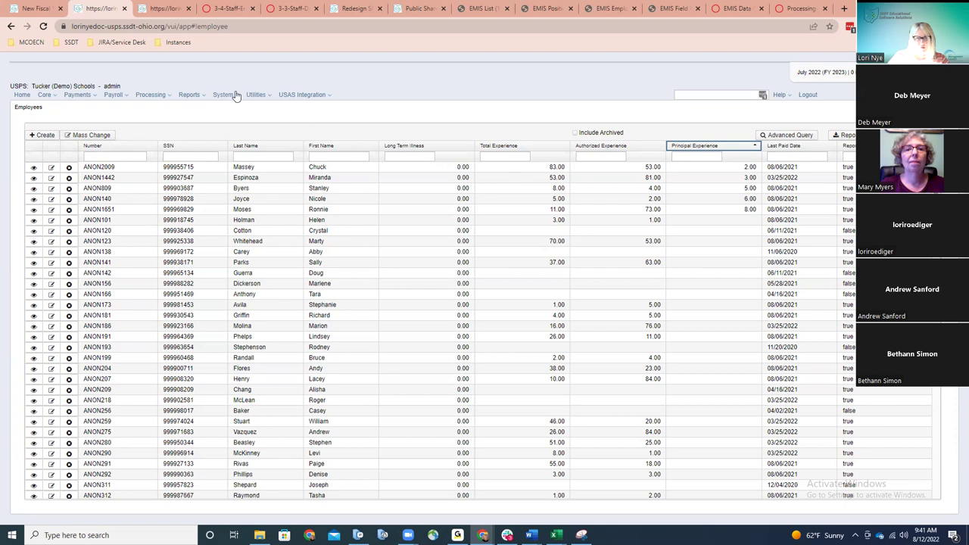
Read checklist items 11 to 14 on incrementing experience, clearing EMIS override fields and handling separated employees.
left_click(41, 9)
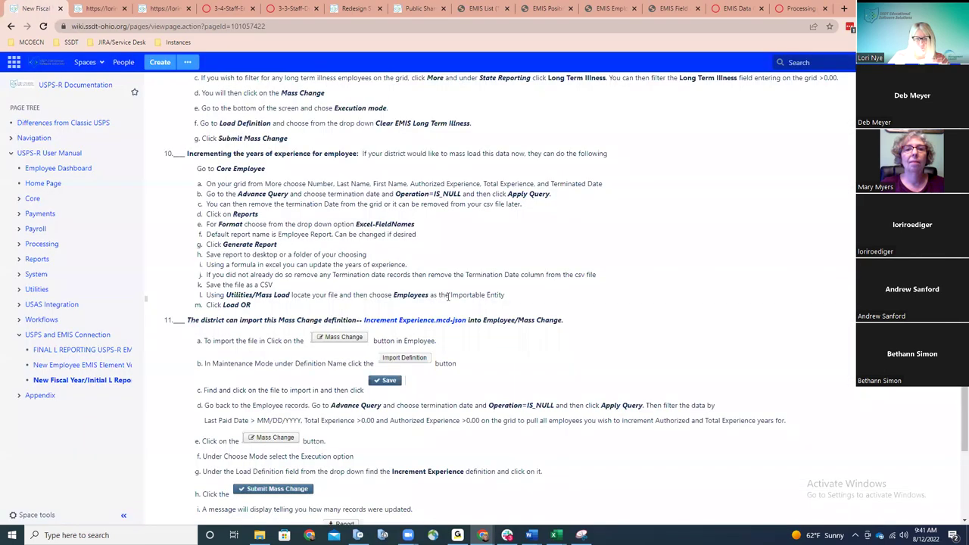
scroll(448, 297, "down", 2)
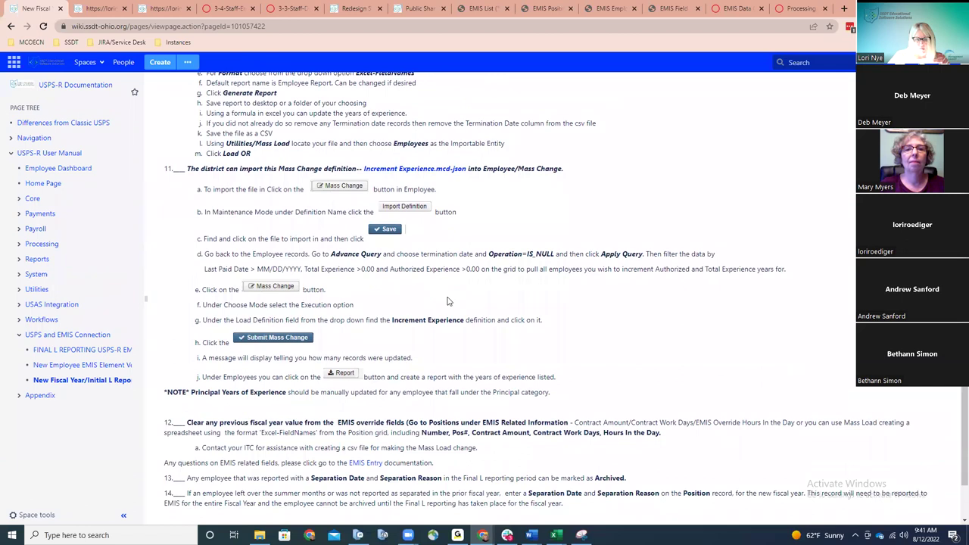
scroll(448, 302, "down", 1)
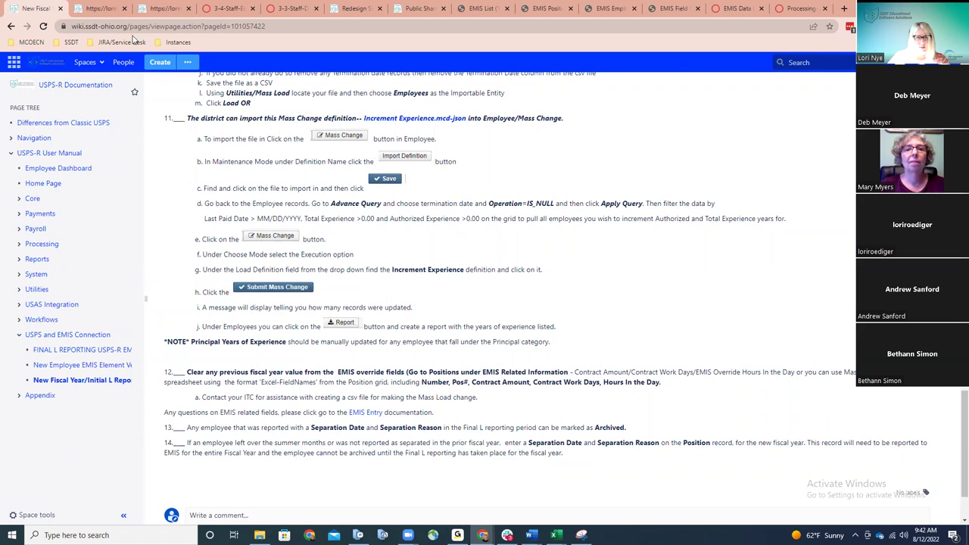
Look through the shared Mass Change Definitions for the Clear EMIS Contract Fields-Hrs_Amt_Days.mcd-json file.
left_click(355, 8)
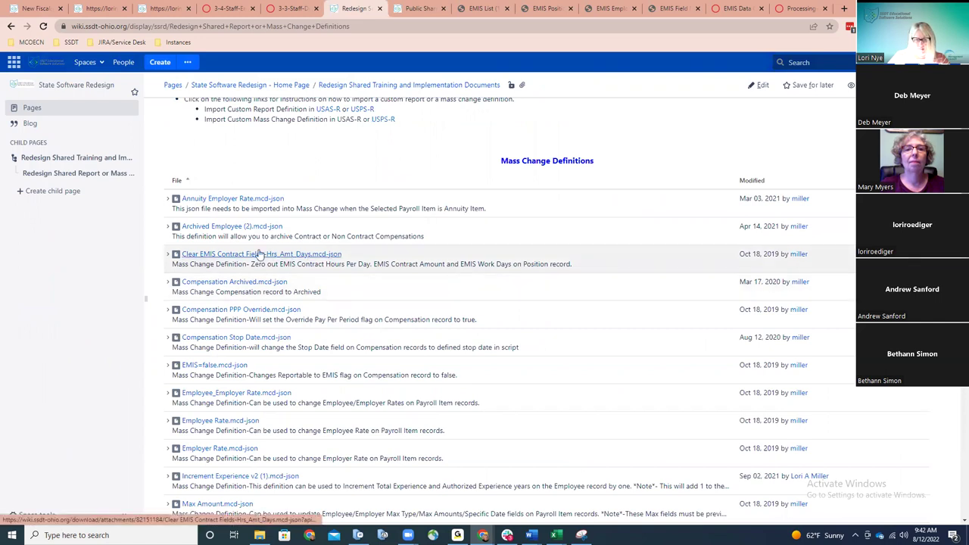
scroll(260, 255, "up", 2)
scroll(260, 254, "down", 2)
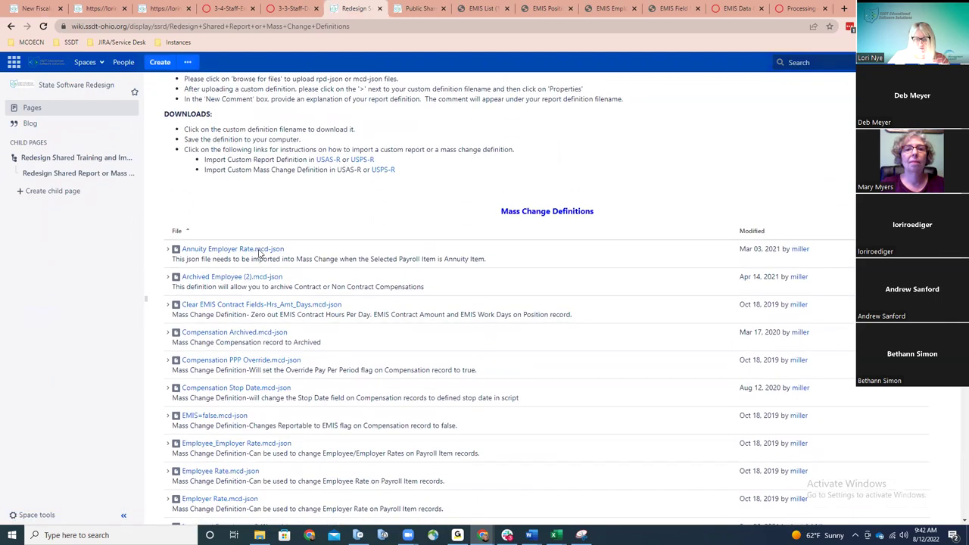
scroll(259, 255, "down", 3)
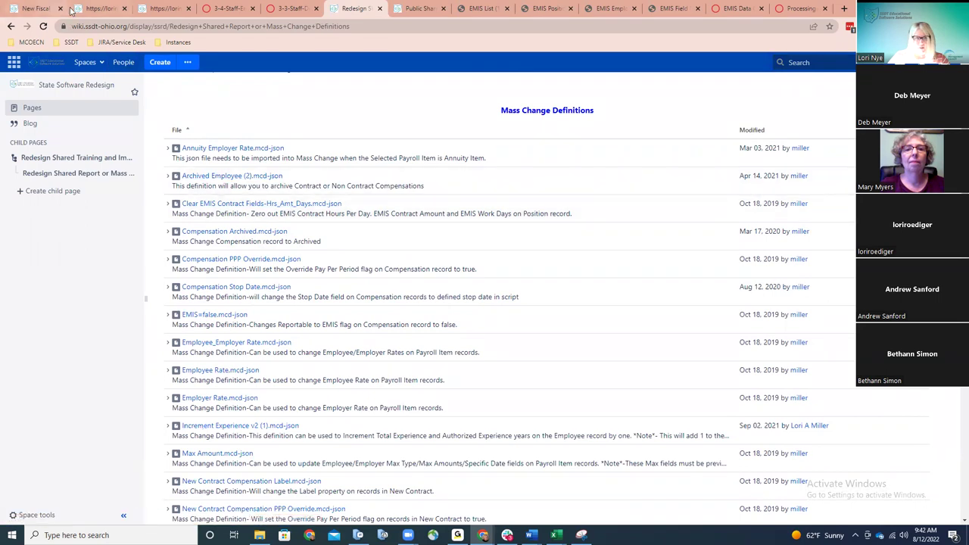
Switch back to USPS-R, open the Positions grid with its EMIS override columns and filter it by a partial employee last name.
left_click(98, 9)
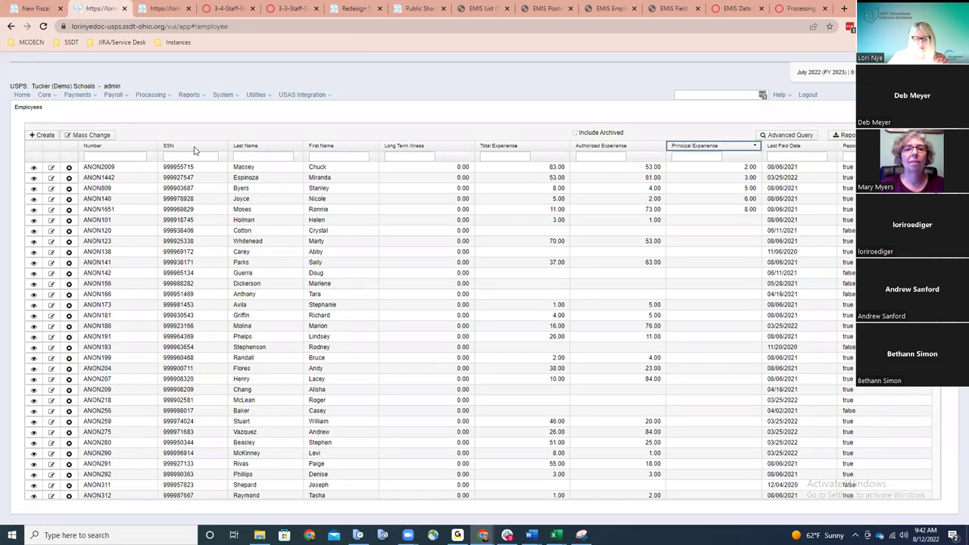
left_click(45, 95)
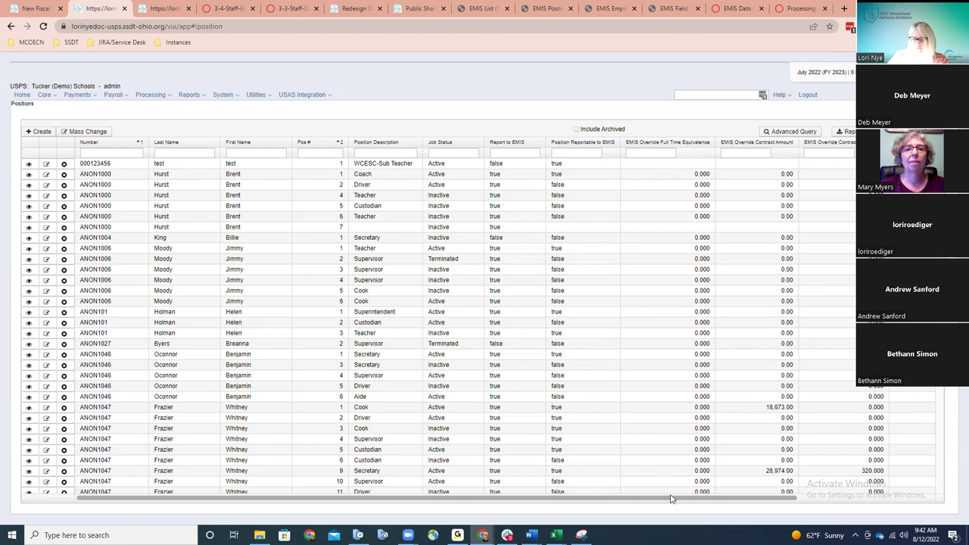
left_click_drag(670, 499, 819, 496)
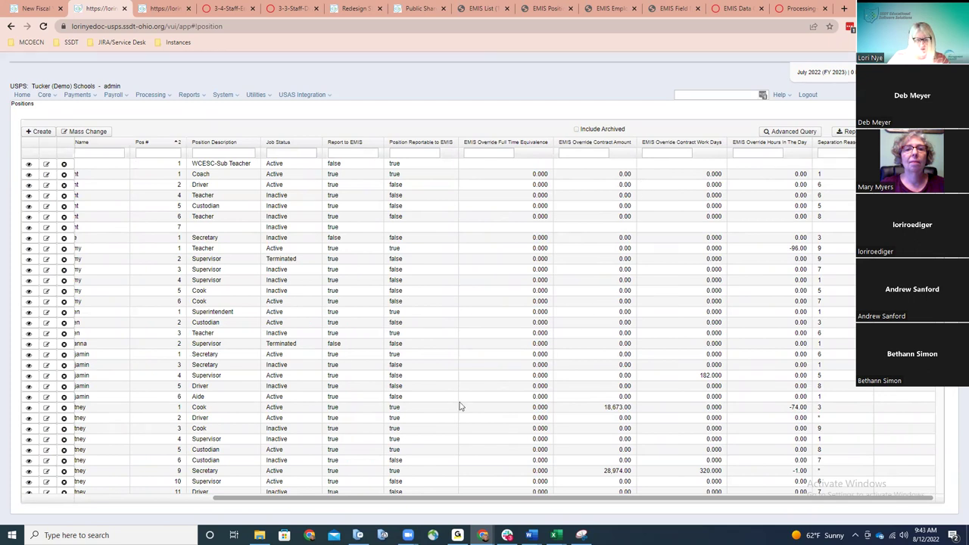
left_click_drag(265, 498, 130, 487)
left_click(198, 154)
type("fraz")
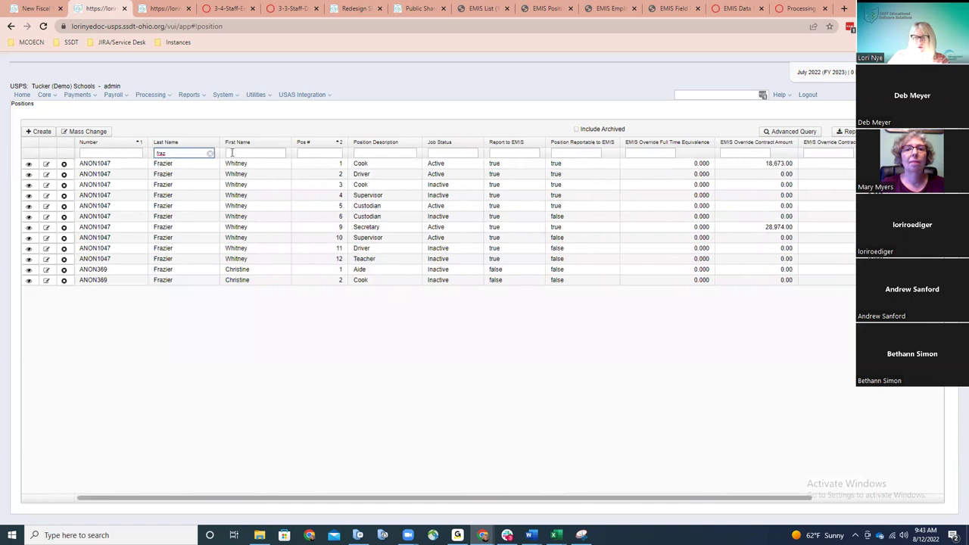
Run a Mass Change on the filtered positions in Execution Mode with the Clear EMIS Contract Fields (SSDT) definition.
left_click(101, 133)
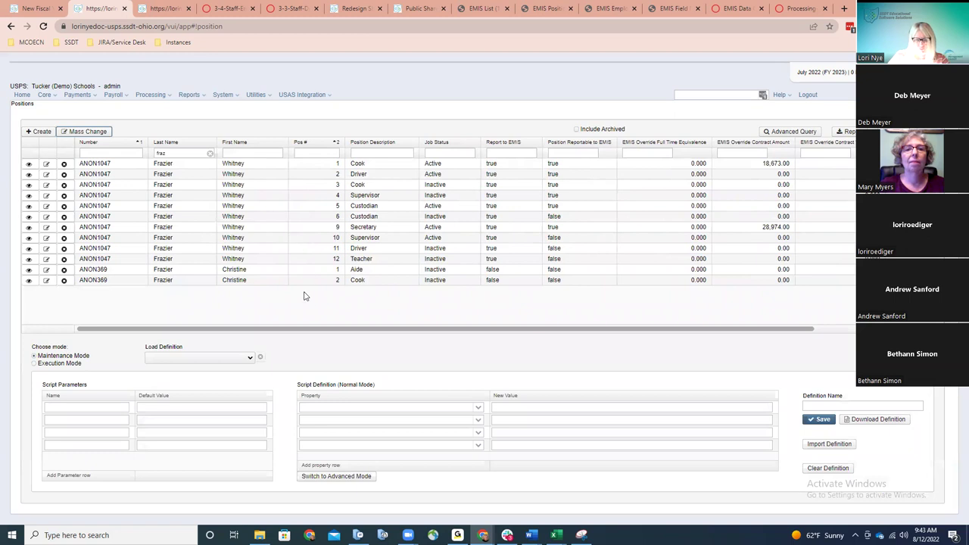
left_click(250, 358)
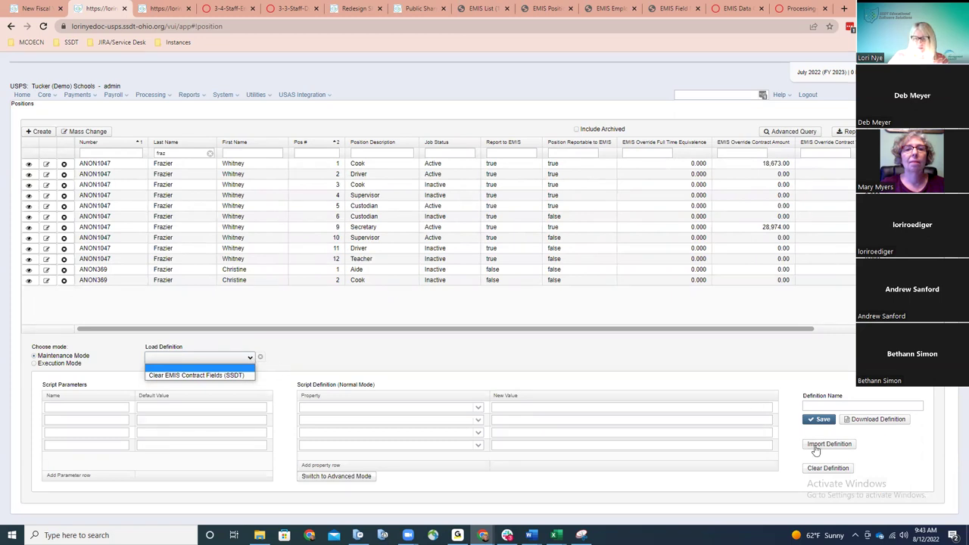
left_click(232, 374)
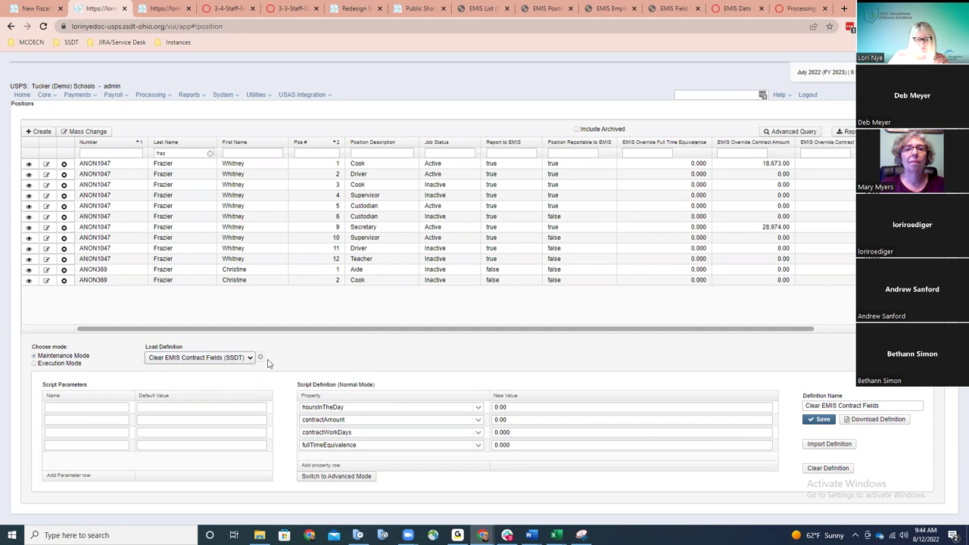
left_click(79, 367)
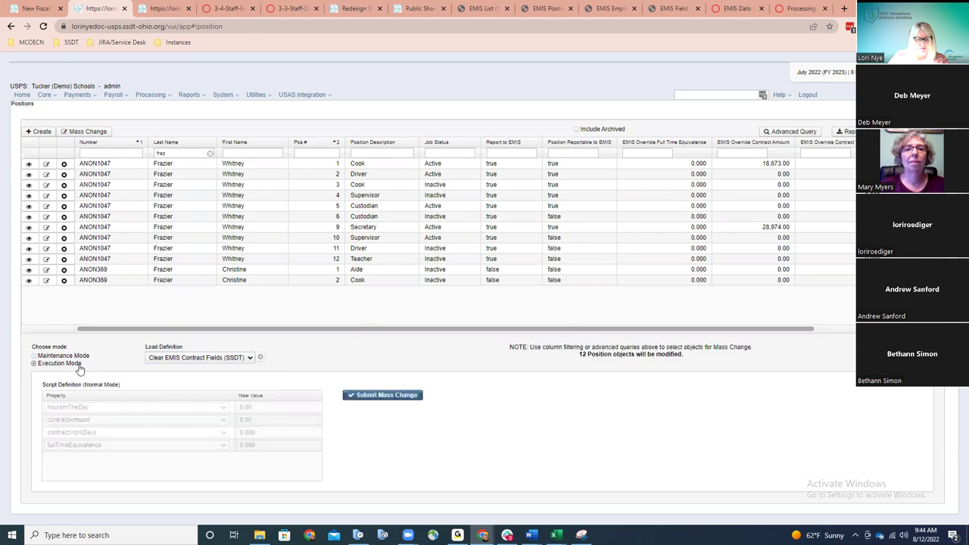
left_click(361, 399)
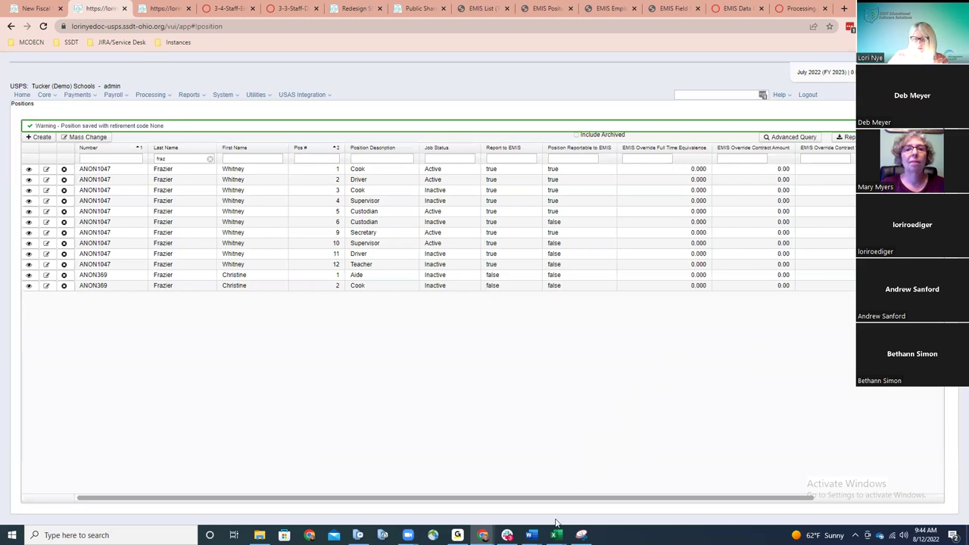
mouse_move(556, 532)
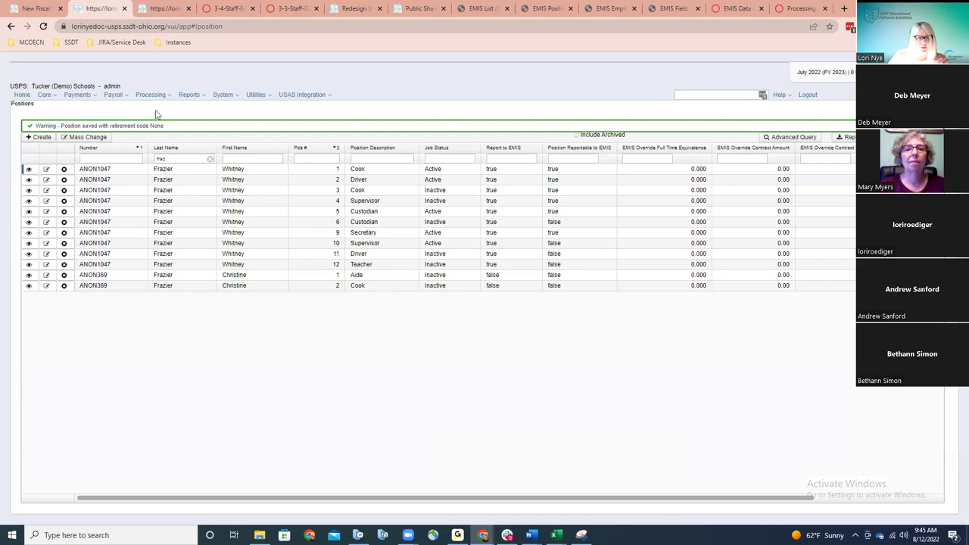
Check the final checklist items and examine the EMIS Contractor (CJ) and EMIS Contracted Service (CC) entries in USPS-R.
left_click(30, 9)
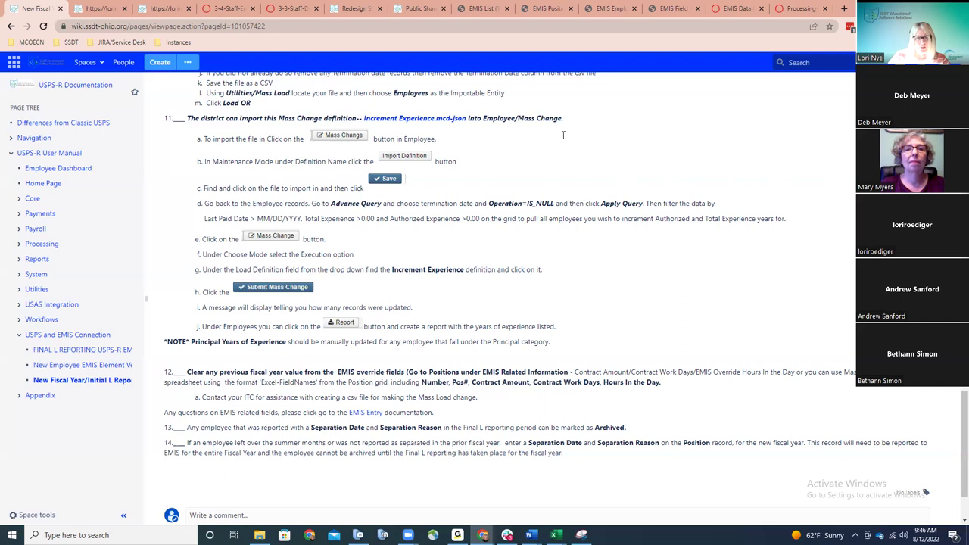
left_click(104, 11)
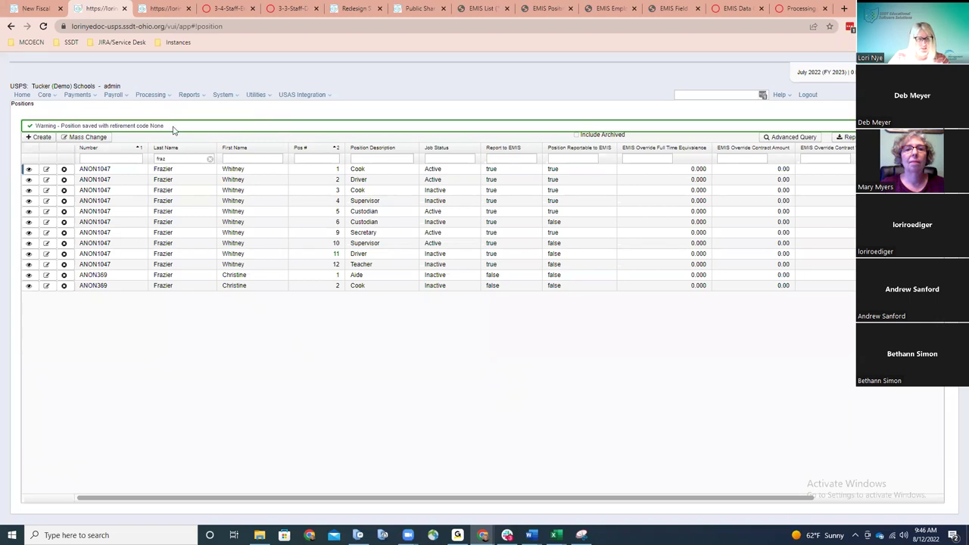
left_click(46, 95)
left_click(62, 163)
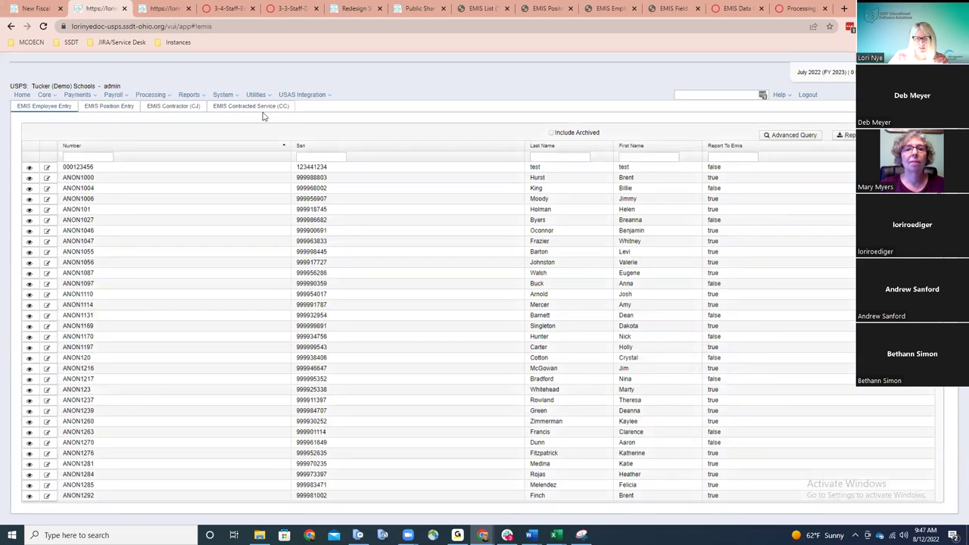
left_click(165, 107)
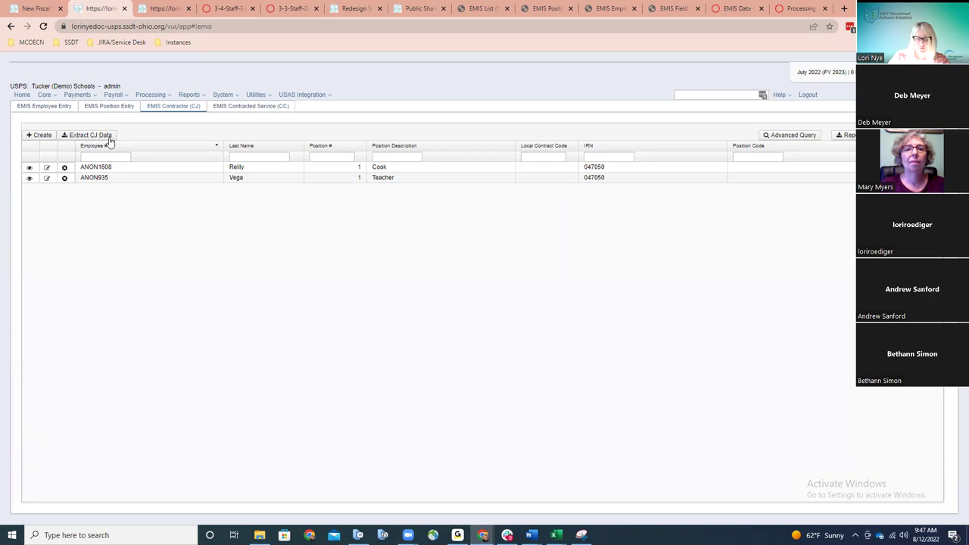
left_click(235, 108)
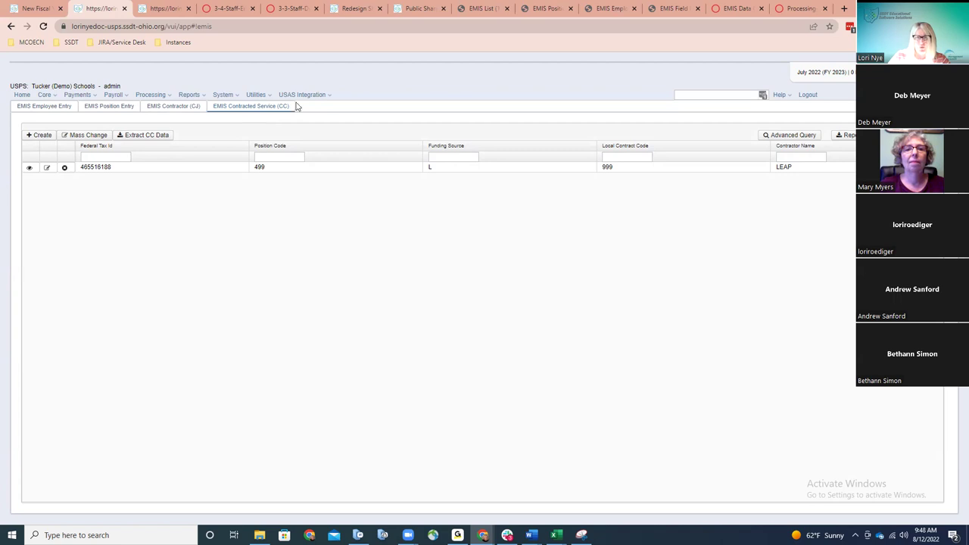
Open the EMIS Data Collection Reports options and view the already generated EMIS Position Report PDF.
left_click(188, 95)
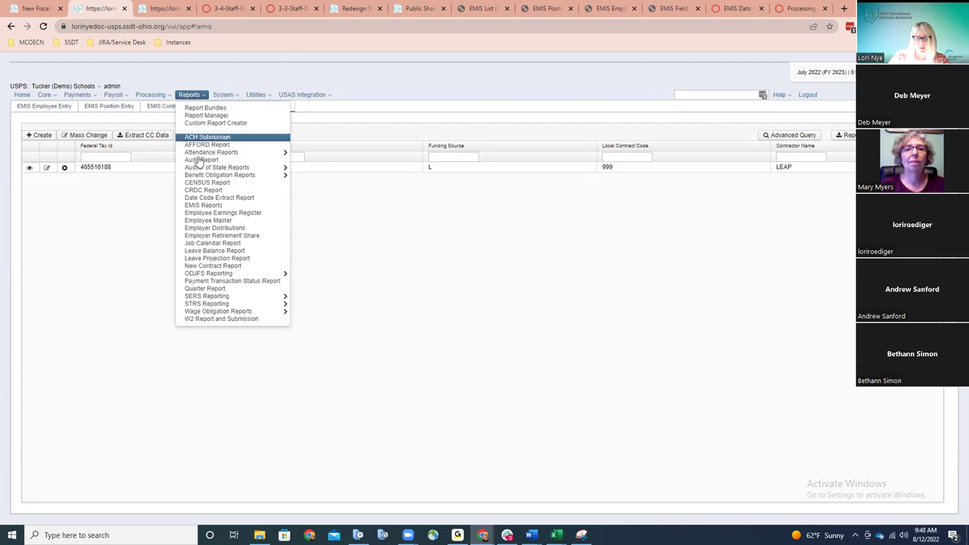
left_click(205, 206)
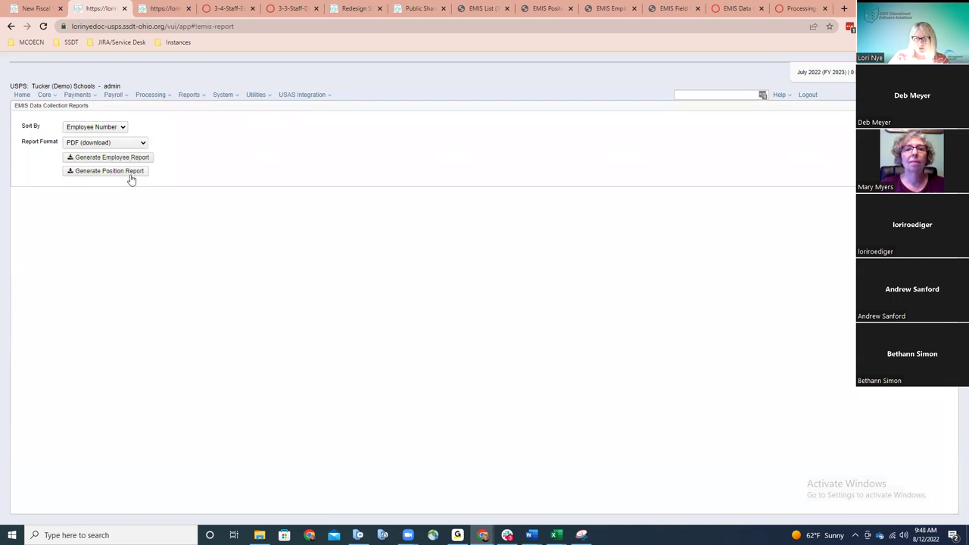
left_click(546, 8)
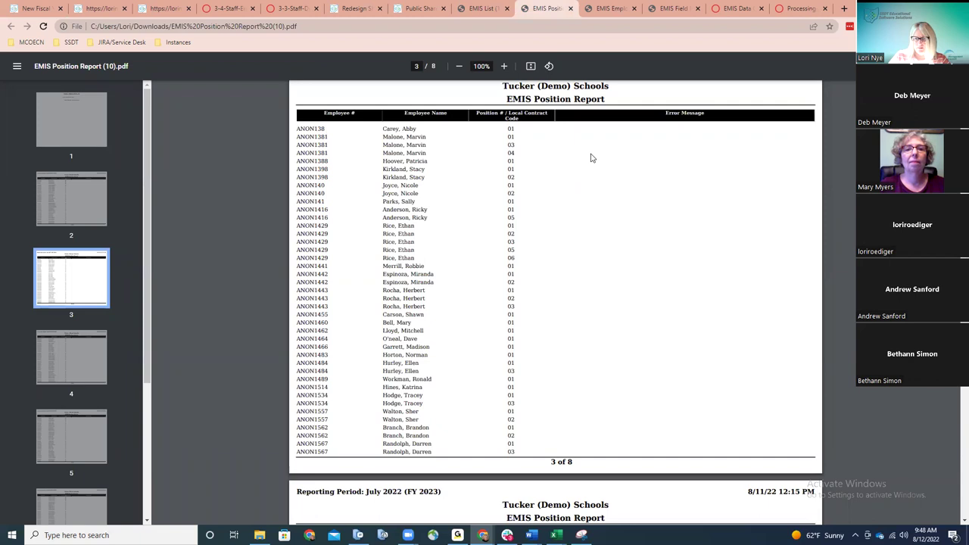
Examine the EMIS Employee Report PDF page by page, including its EMIS ID and Error Message columns.
left_click(606, 7)
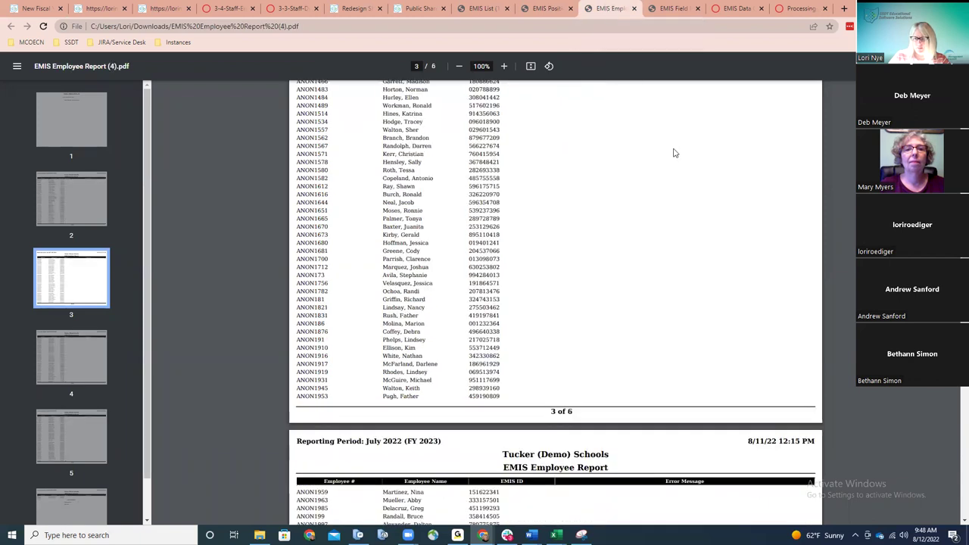
scroll(671, 170, "down", 3)
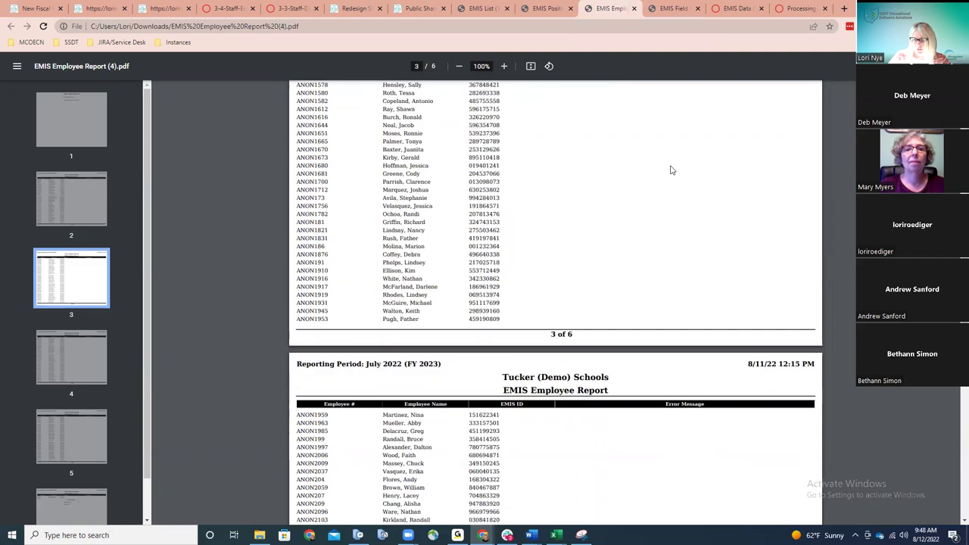
scroll(671, 170, "down", 7)
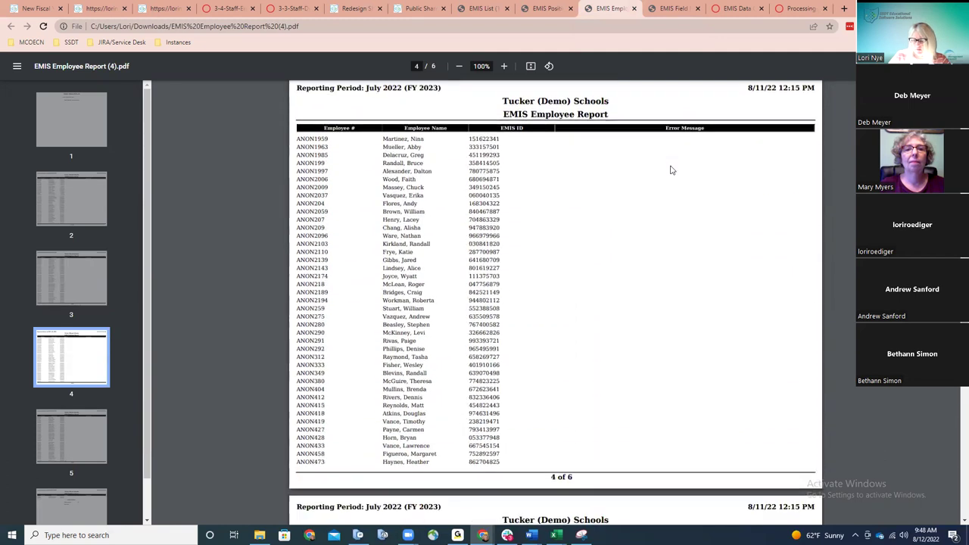
scroll(671, 170, "down", 7)
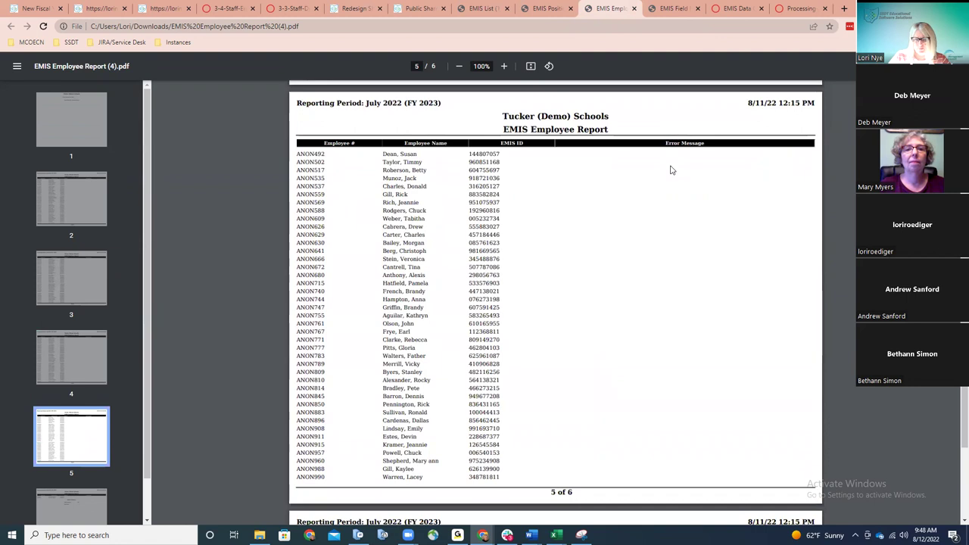
scroll(671, 170, "up", 2)
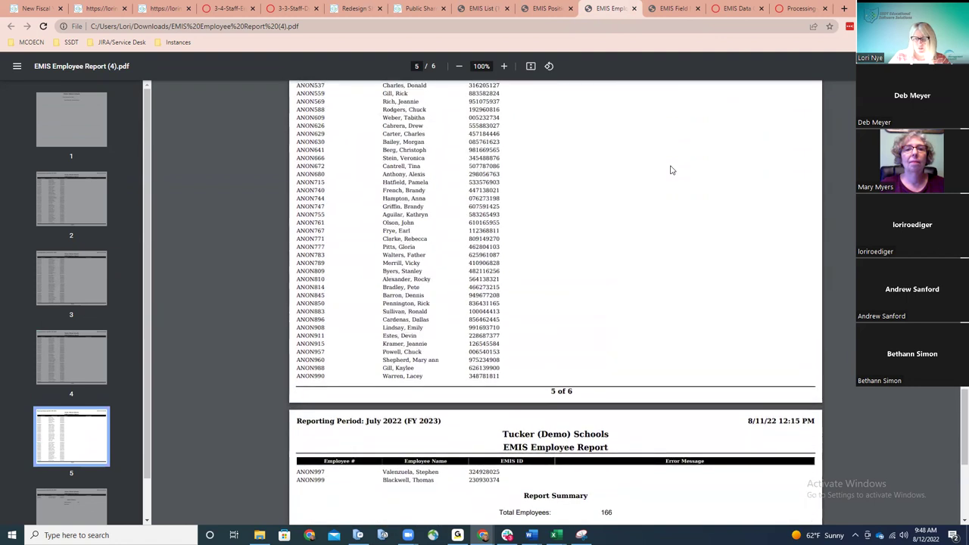
scroll(671, 169, "up", 8)
scroll(671, 170, "up", 8)
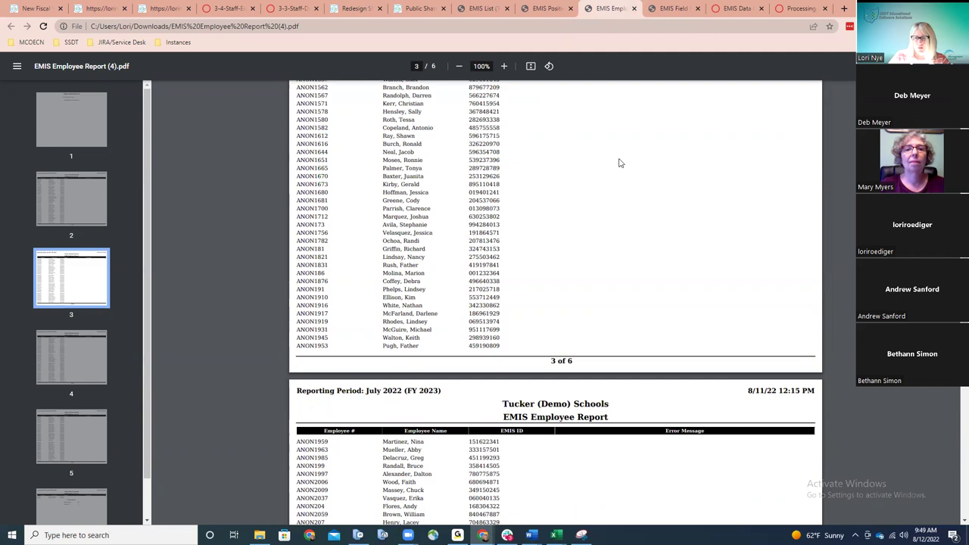
scroll(619, 163, "up", 1)
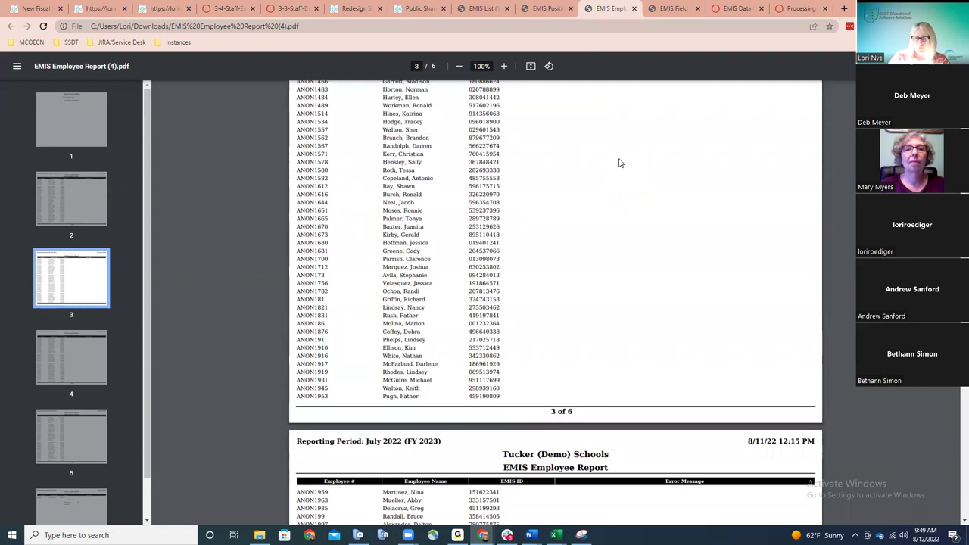
scroll(619, 163, "up", 4)
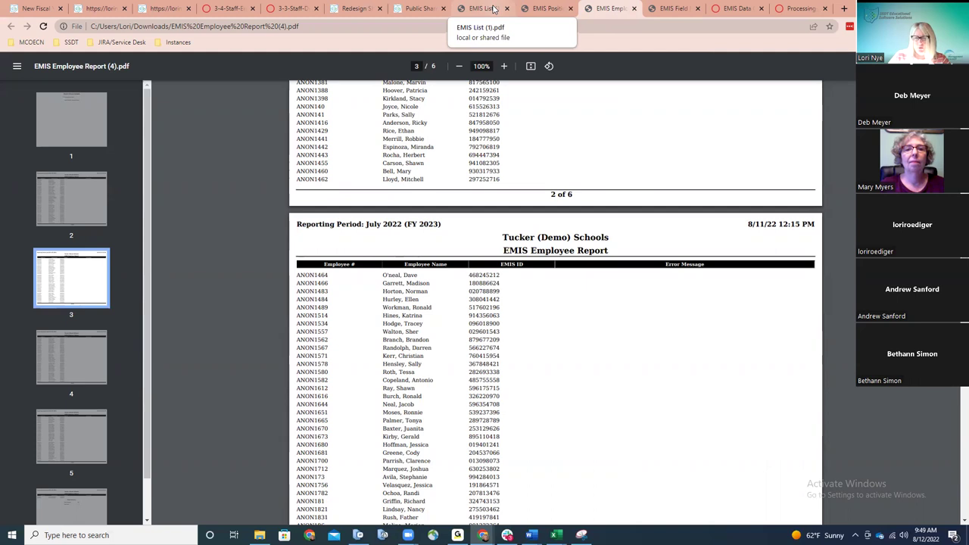
View the EMIS List PDF and inspect the query options of the EMIS Staff Report in the USPS-R Report Manager.
left_click(493, 9)
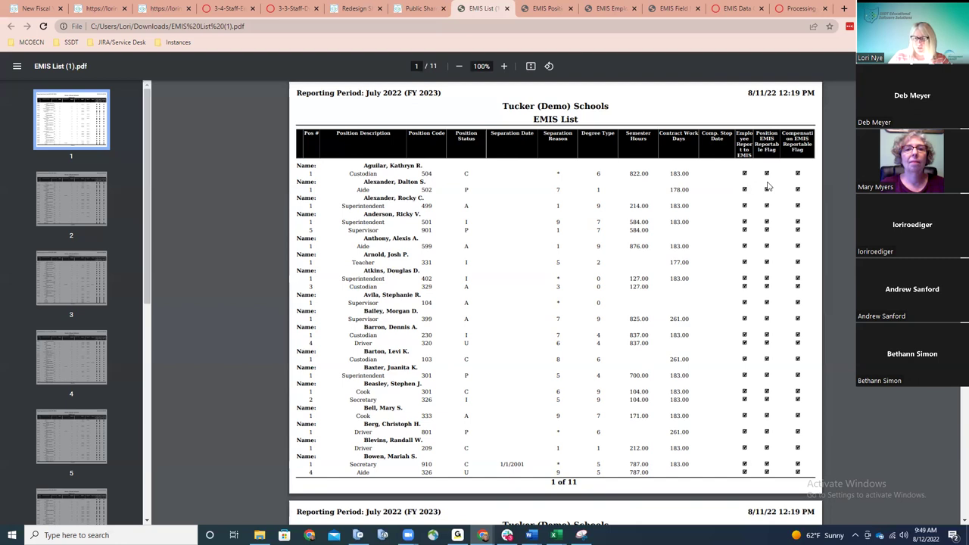
left_click(101, 7)
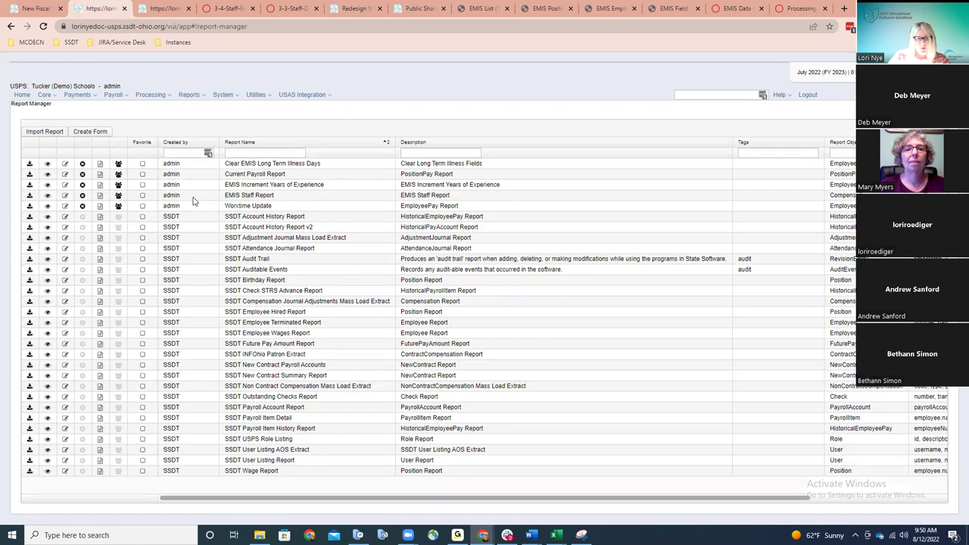
left_click(29, 197)
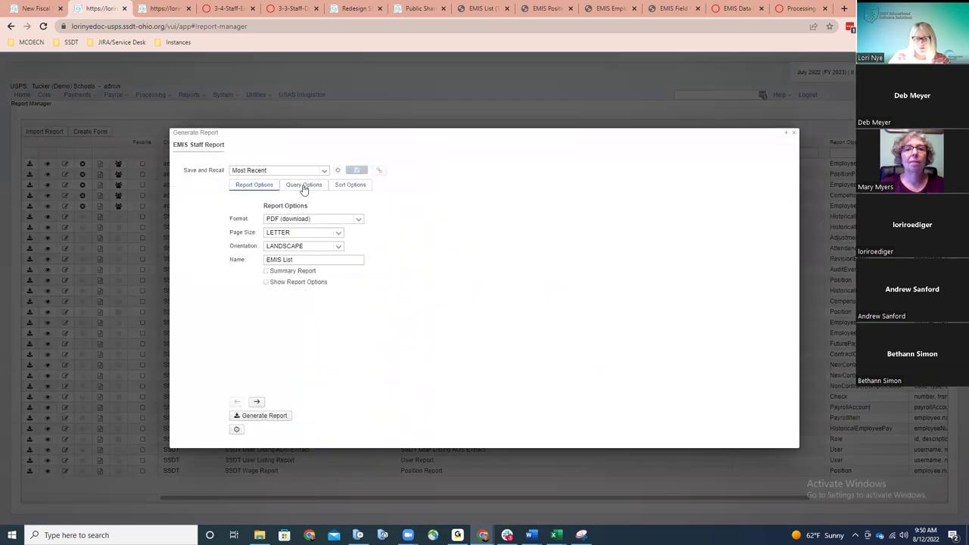
left_click(303, 187)
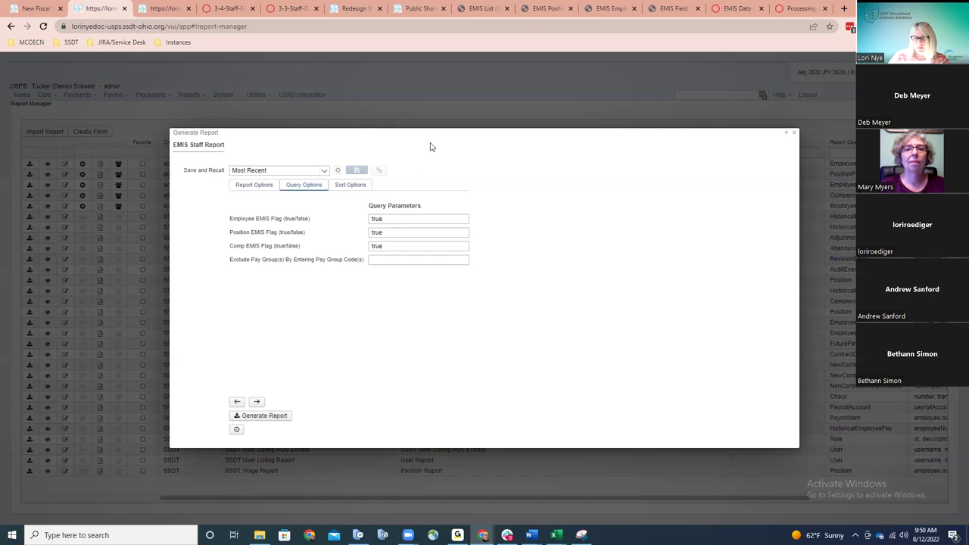
Review the EMIS List PDF's first two pages for separation data, contract work days and the EMIS reportable flags.
left_click(481, 8)
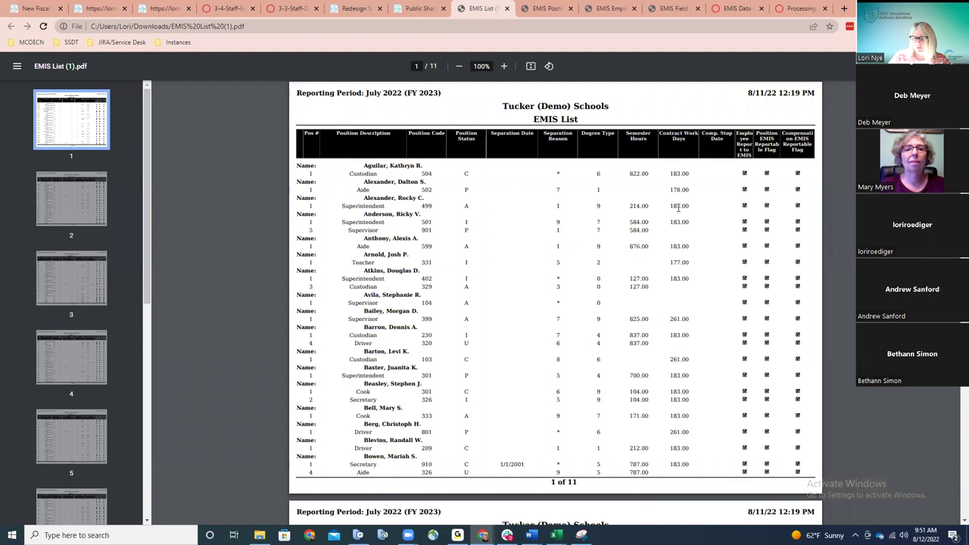
scroll(679, 206, "down", 2)
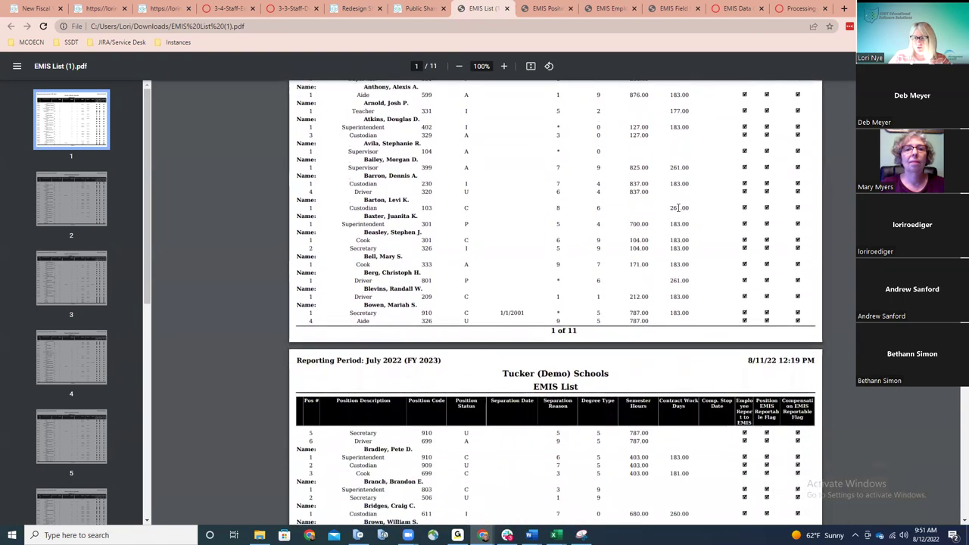
scroll(678, 206, "down", 2)
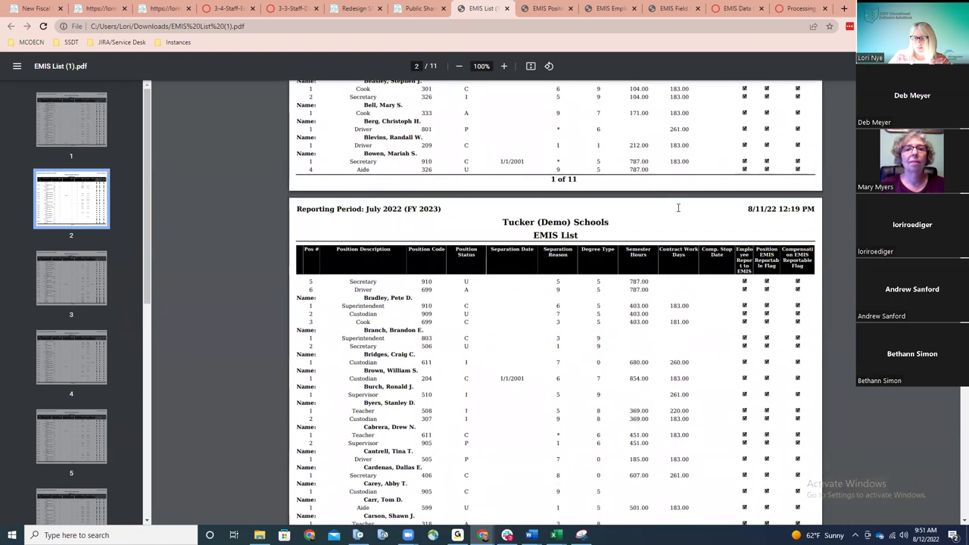
scroll(679, 206, "down", 1)
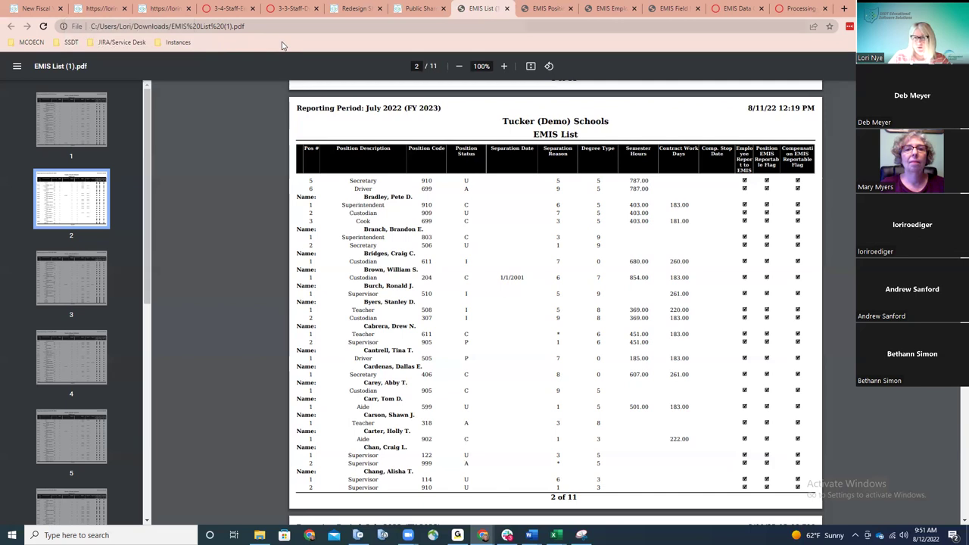
Bring up EMIS Field Names.pdf to view the EMIS fields with their Redesign properties and locations.
key("ctrl+Tab")
key("ctrl+Tab")
key("ctrl+Tab")
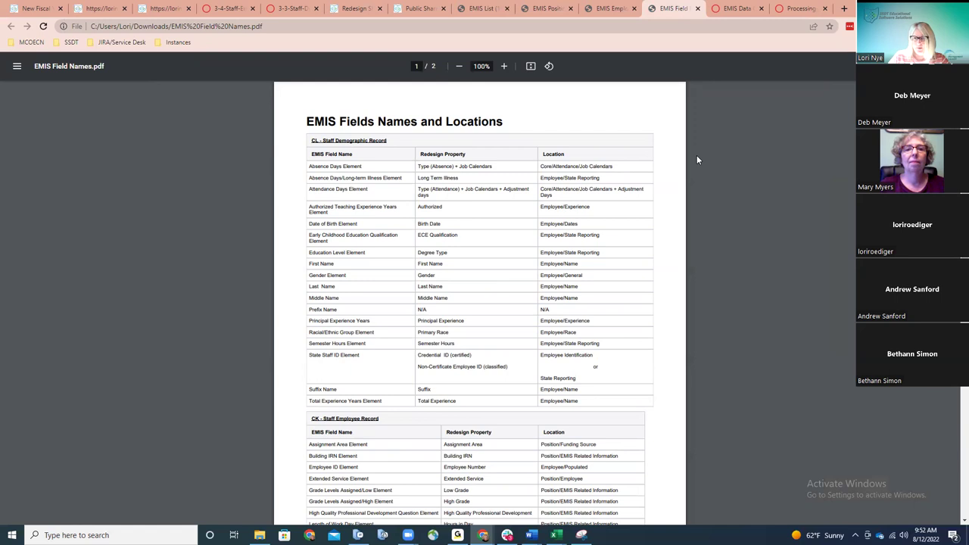
Check the staff record tables in EMIS Field Names.pdf and review the New Fiscal Year/Initial L Reporting checklist from item 14 back to item 5.
scroll(466, 169, "down", 1)
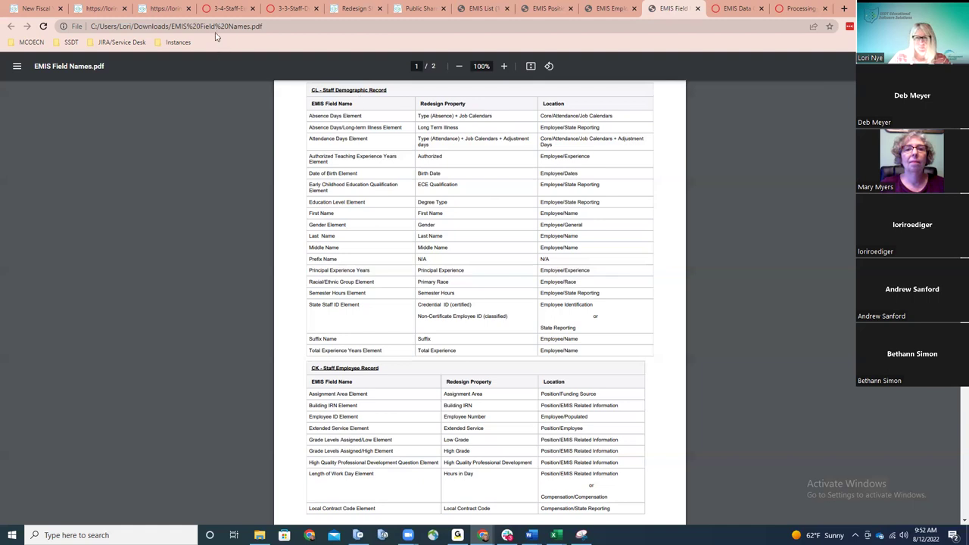
left_click(37, 8)
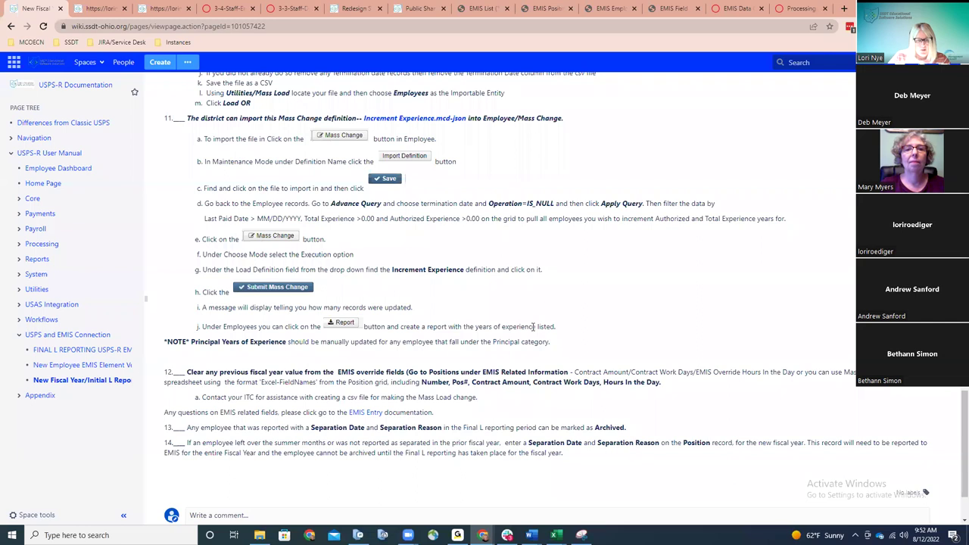
scroll(533, 327, "up", 4)
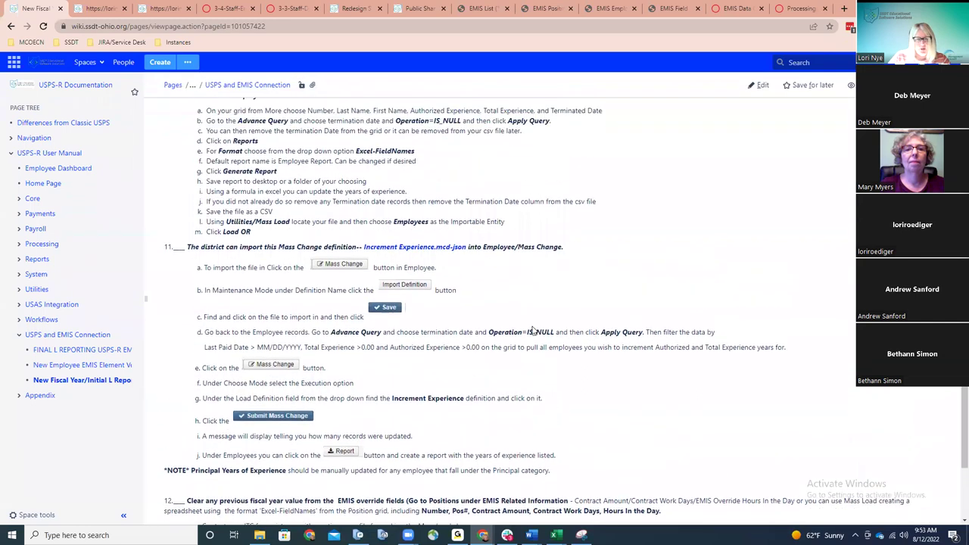
scroll(533, 326, "up", 2)
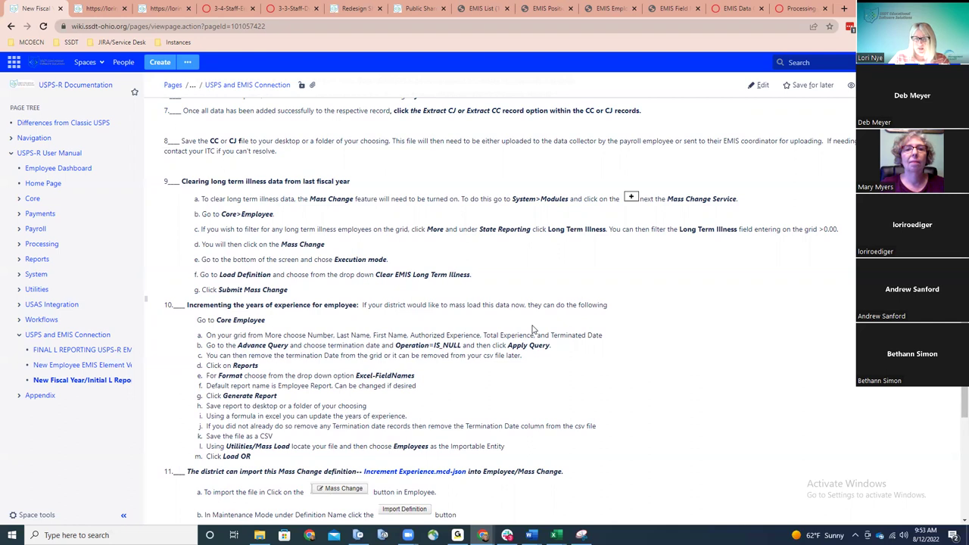
scroll(533, 330, "up", 3)
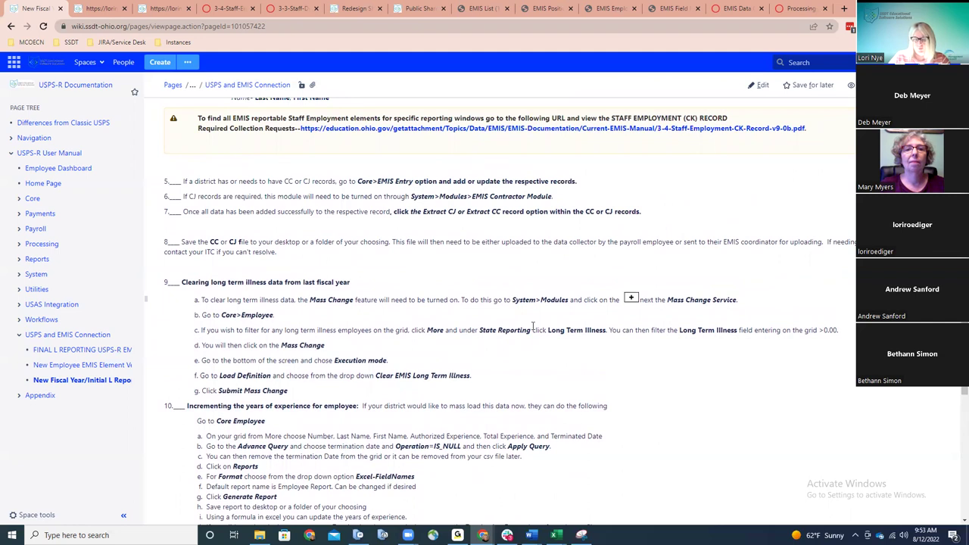
scroll(533, 327, "up", 1)
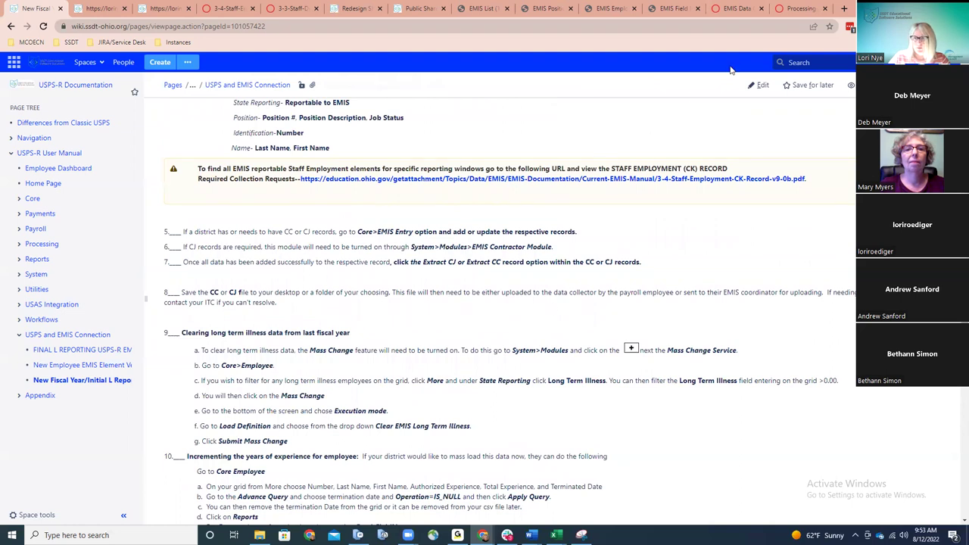
View the Ohio Department of Education's EMIS Data Collection Calendars page and bring up the 2022-2023 calendar PDF with collection open and close dates.
left_click(730, 13)
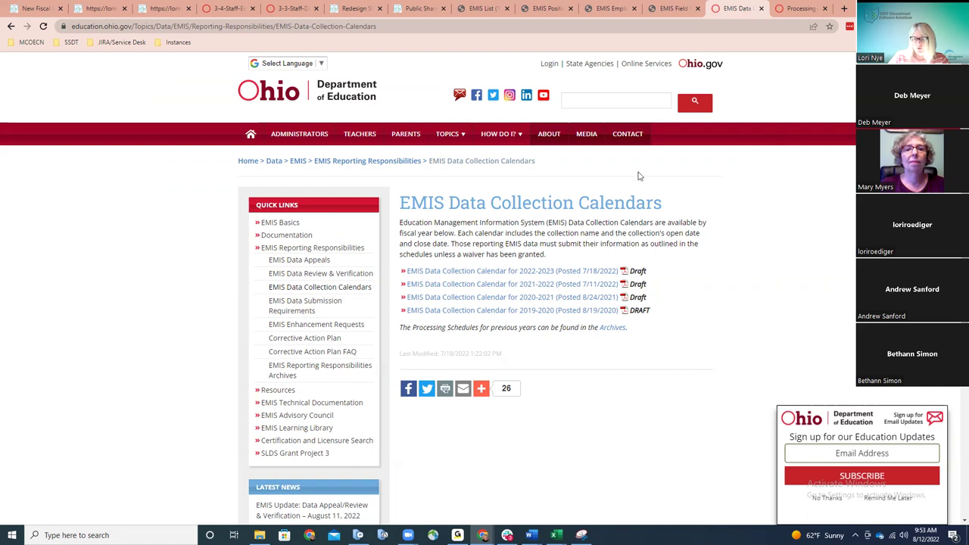
left_click(779, 10)
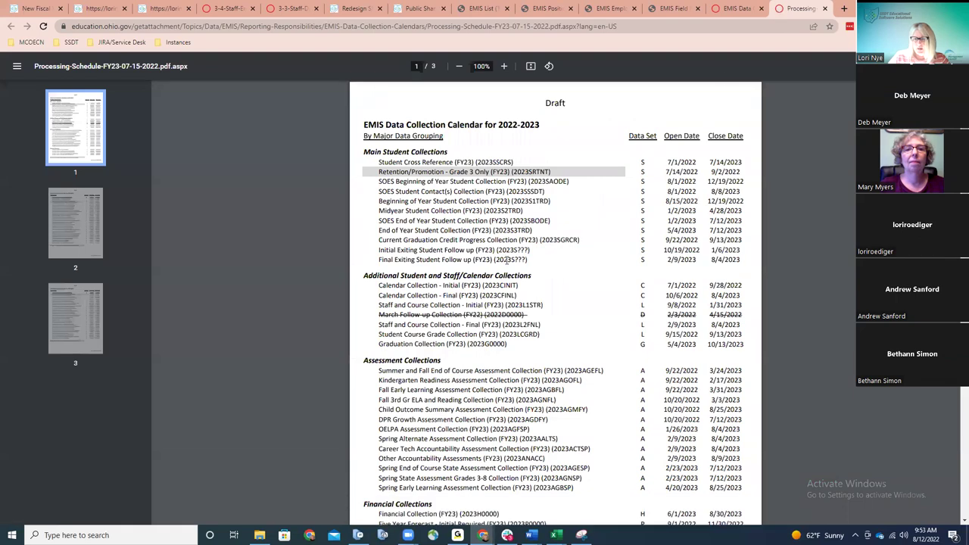